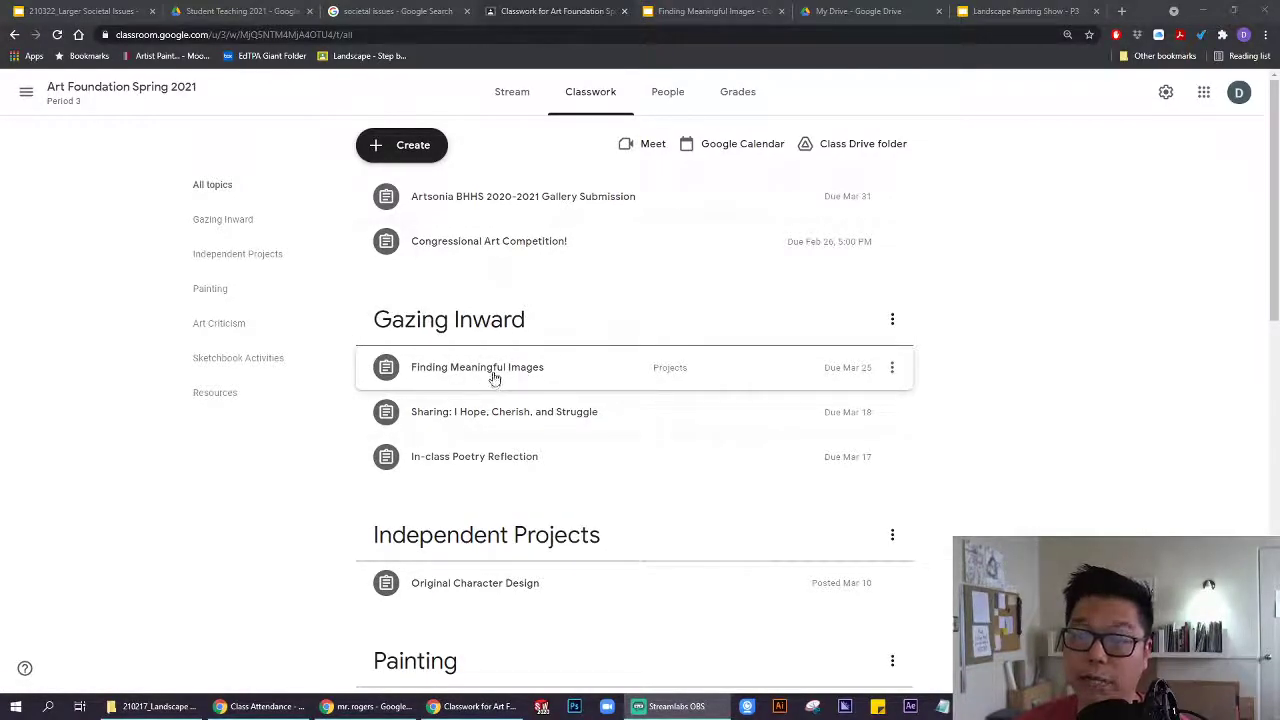
Expand the Finding Meaningful Images assignment and scroll to its instructions and attached Slides template.
left_click(493, 377)
scroll(492, 376, "down", 1)
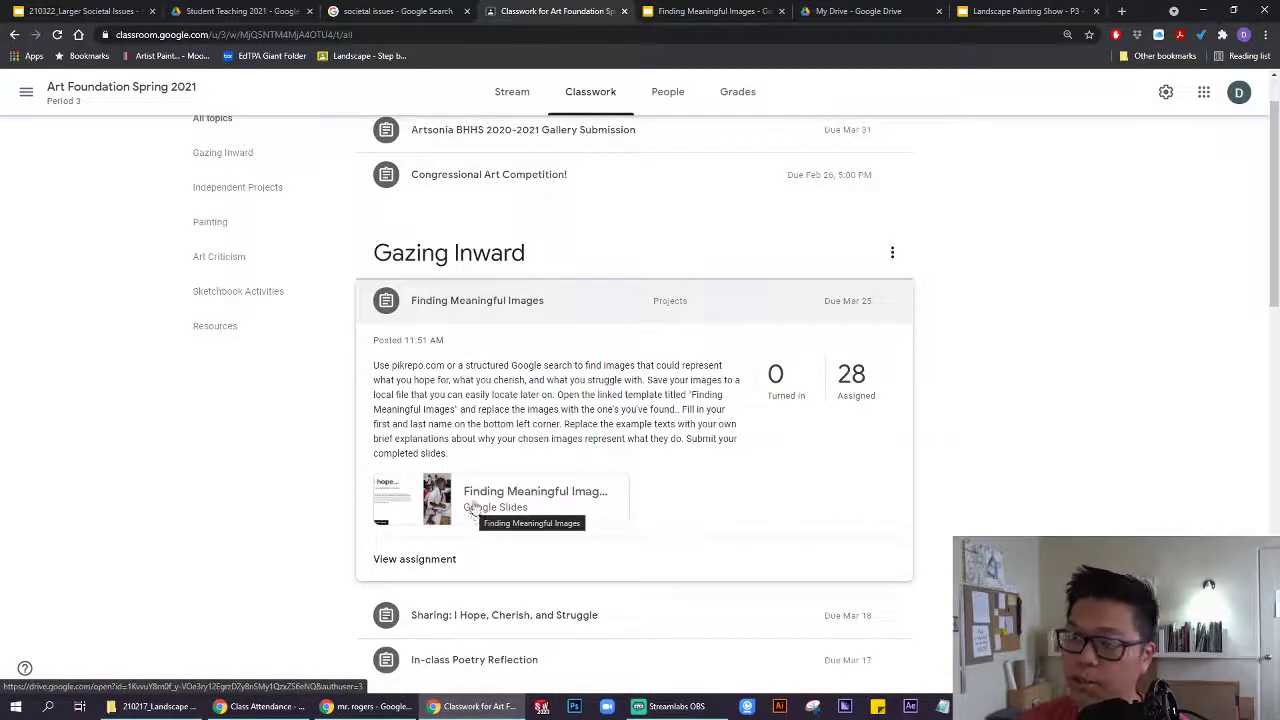
left_click(695, 17)
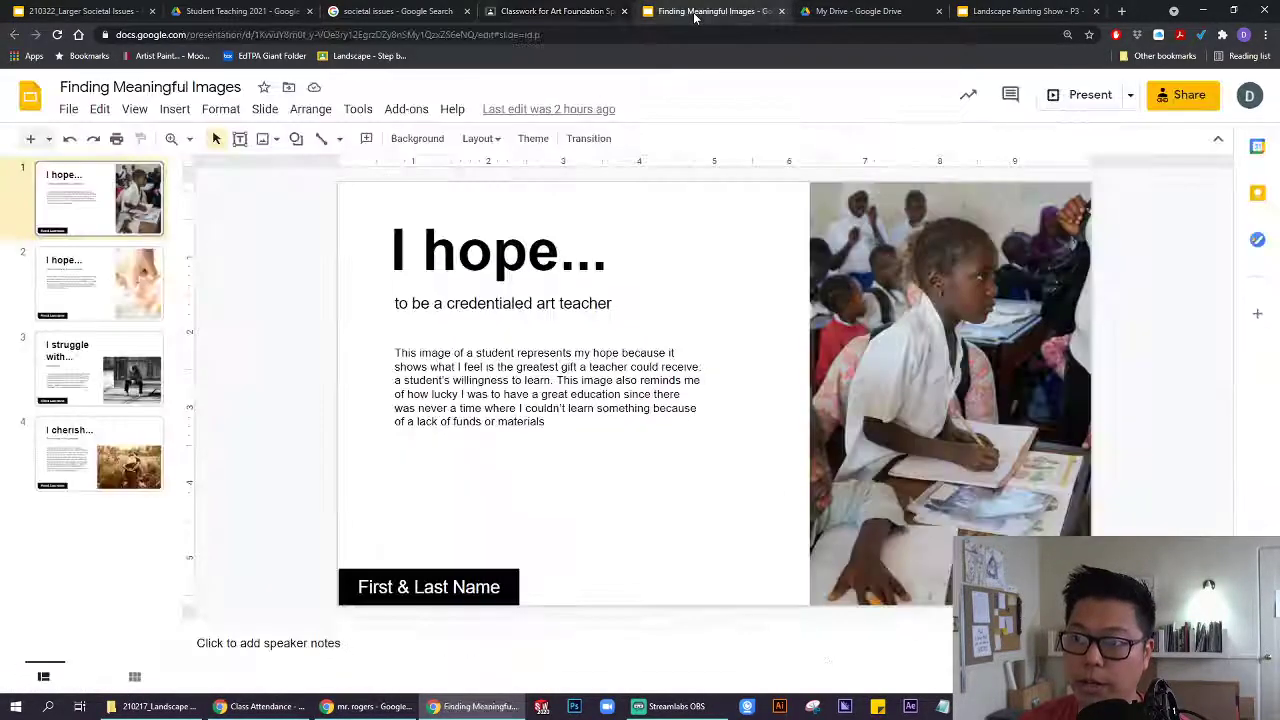
scroll(401, 297, "down", 1)
left_click(126, 222)
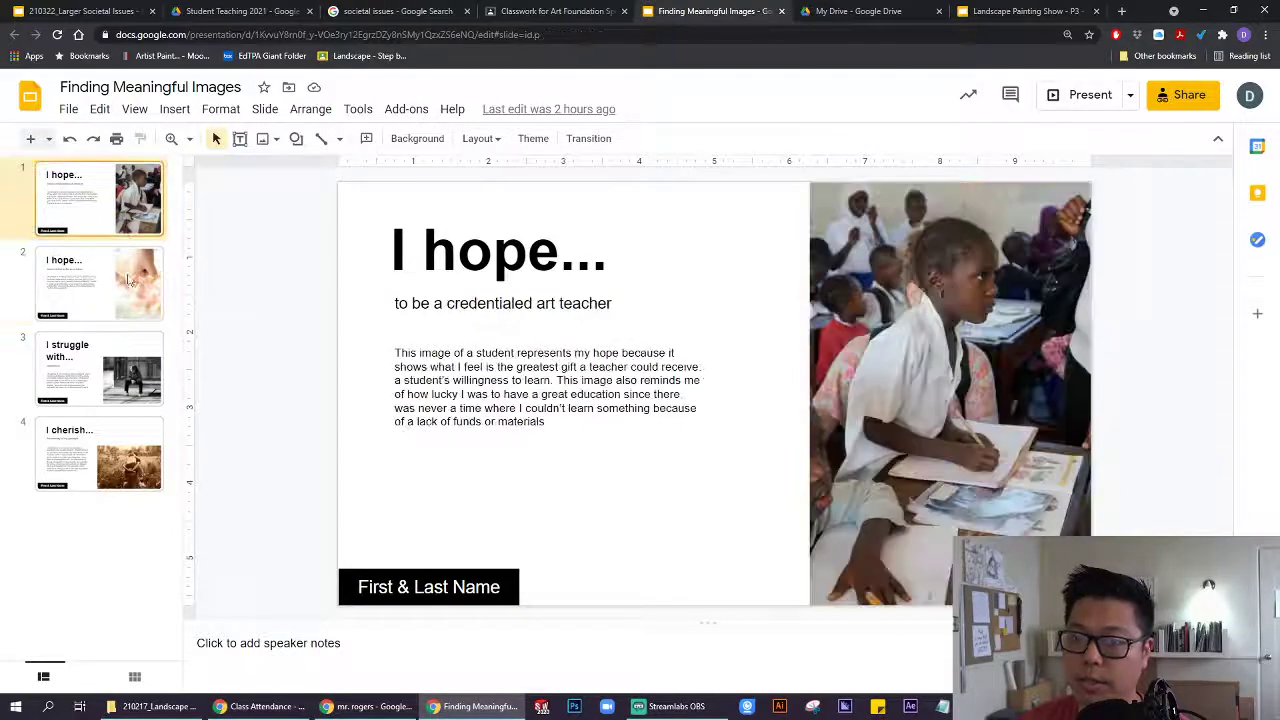
left_click(130, 302)
left_click(132, 384)
left_click(126, 458)
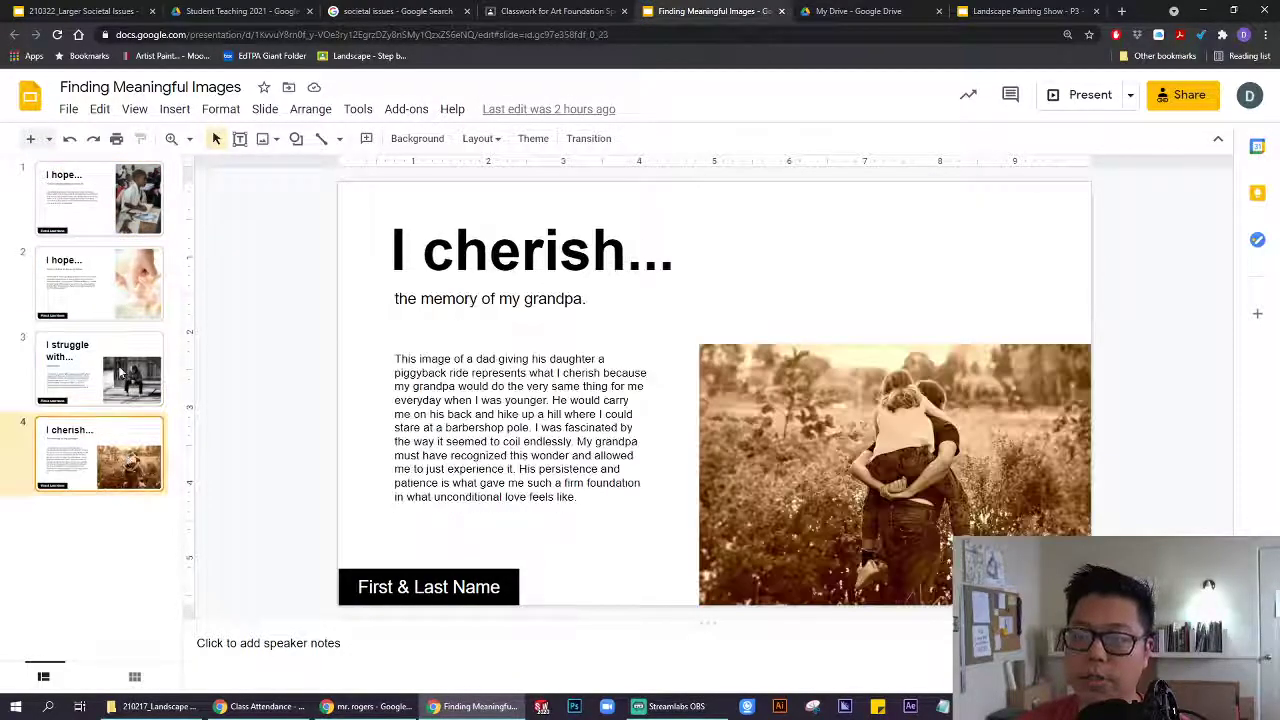
left_click(120, 372)
left_click(112, 297)
left_click(115, 228)
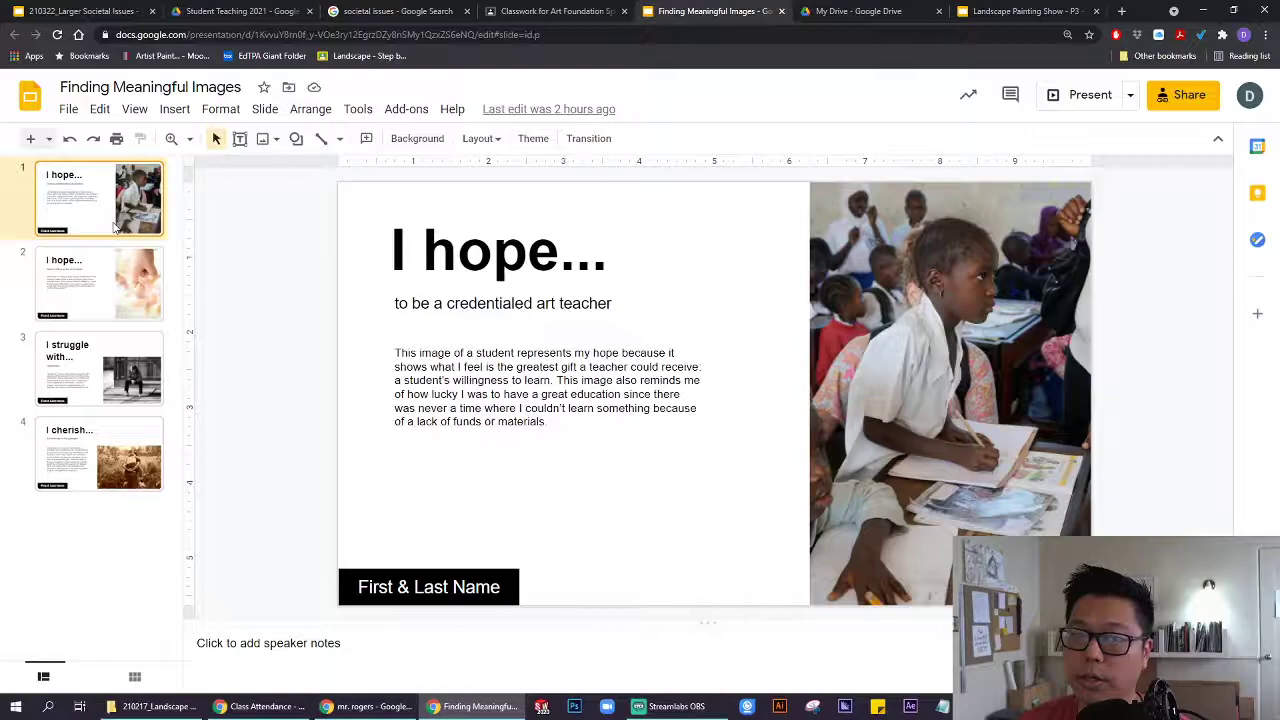
left_click(97, 300)
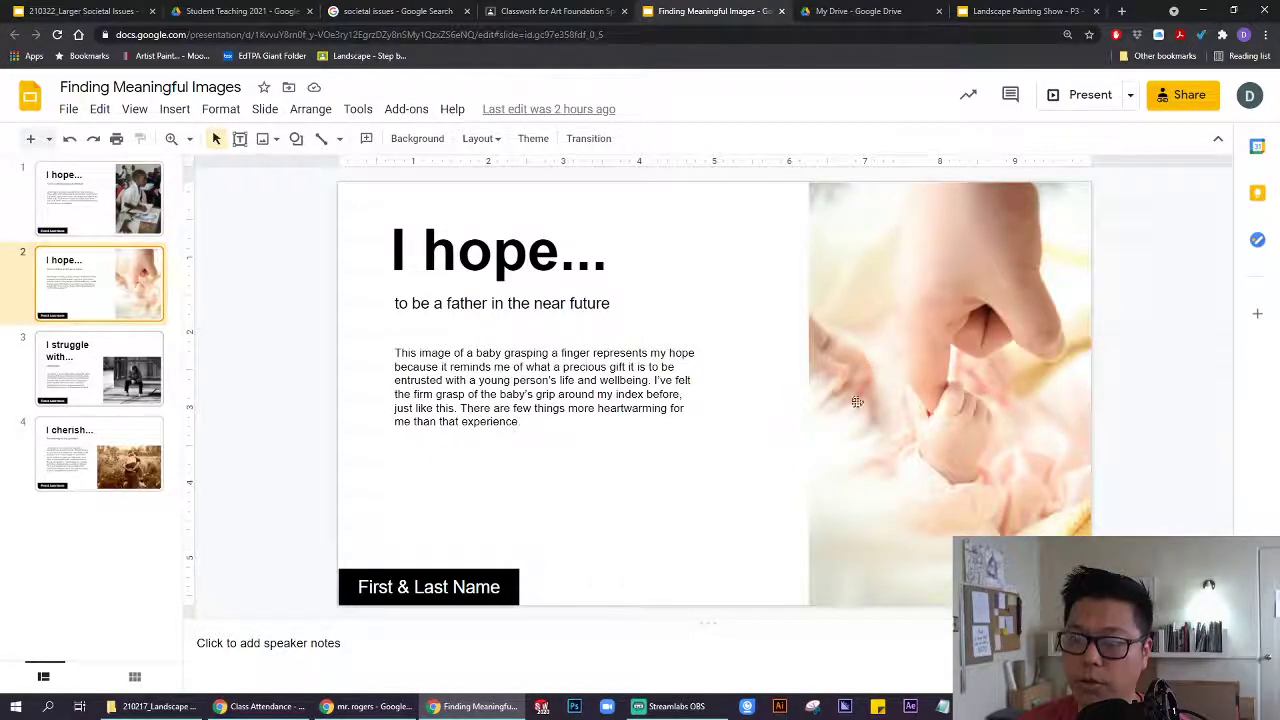
left_click(125, 385)
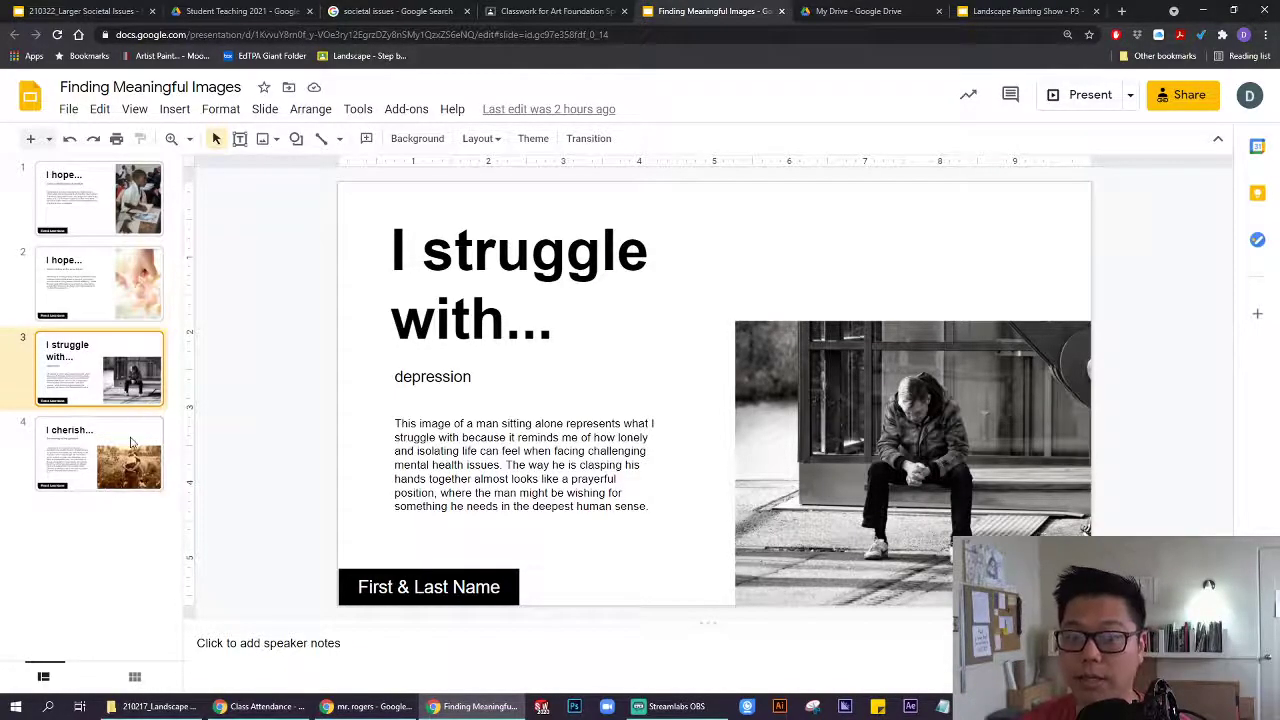
left_click(130, 443)
left_click(134, 226)
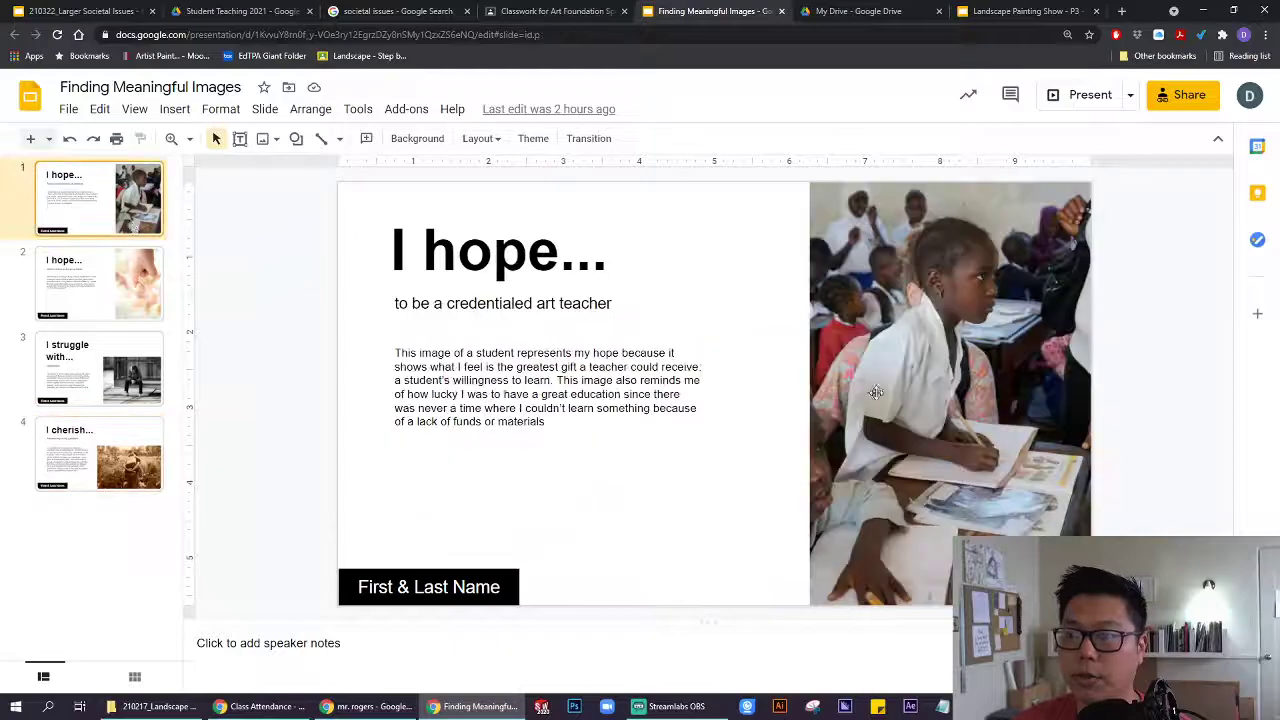
left_click(875, 392)
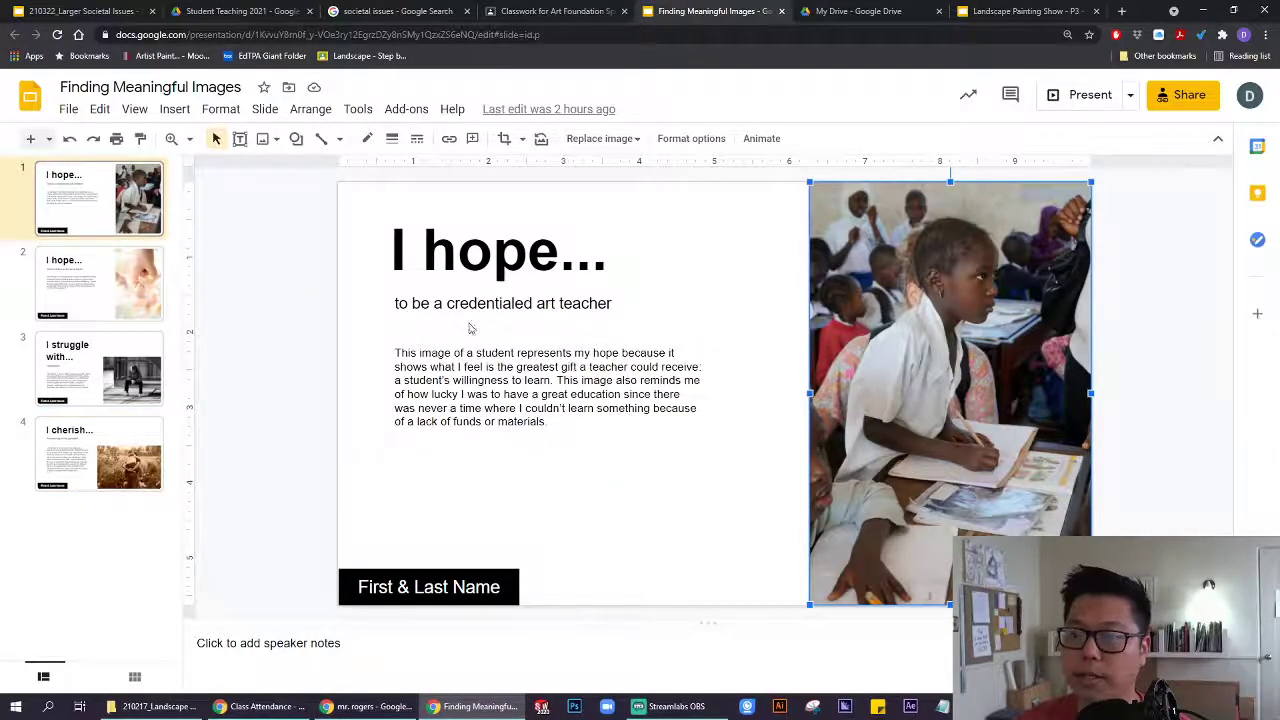
left_click(409, 304)
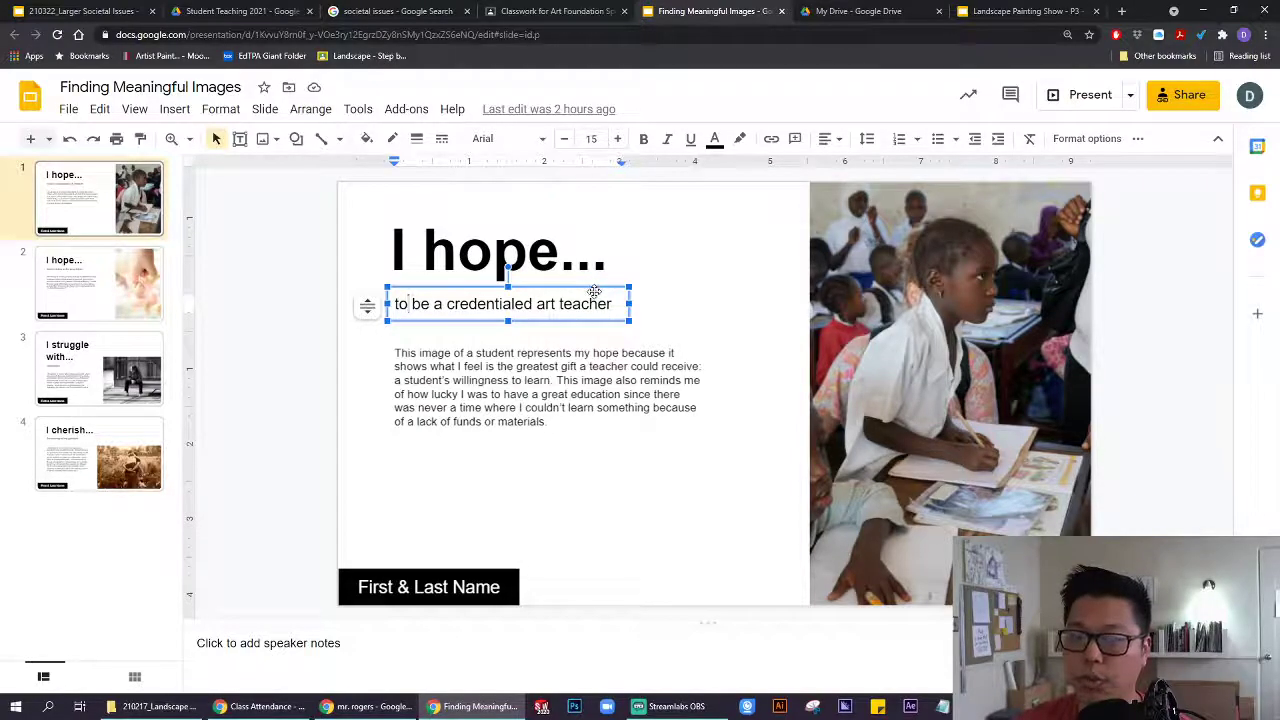
left_click(546, 421)
left_click_drag(546, 421, 394, 352)
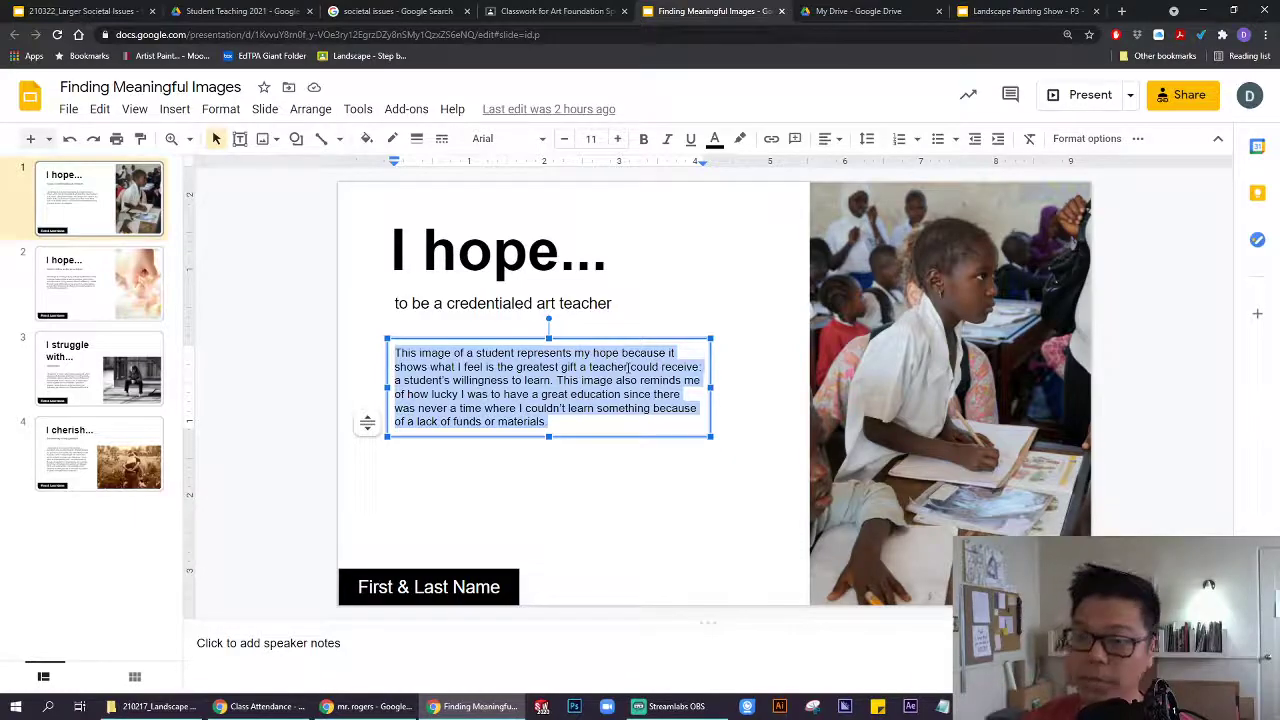
left_click(294, 344)
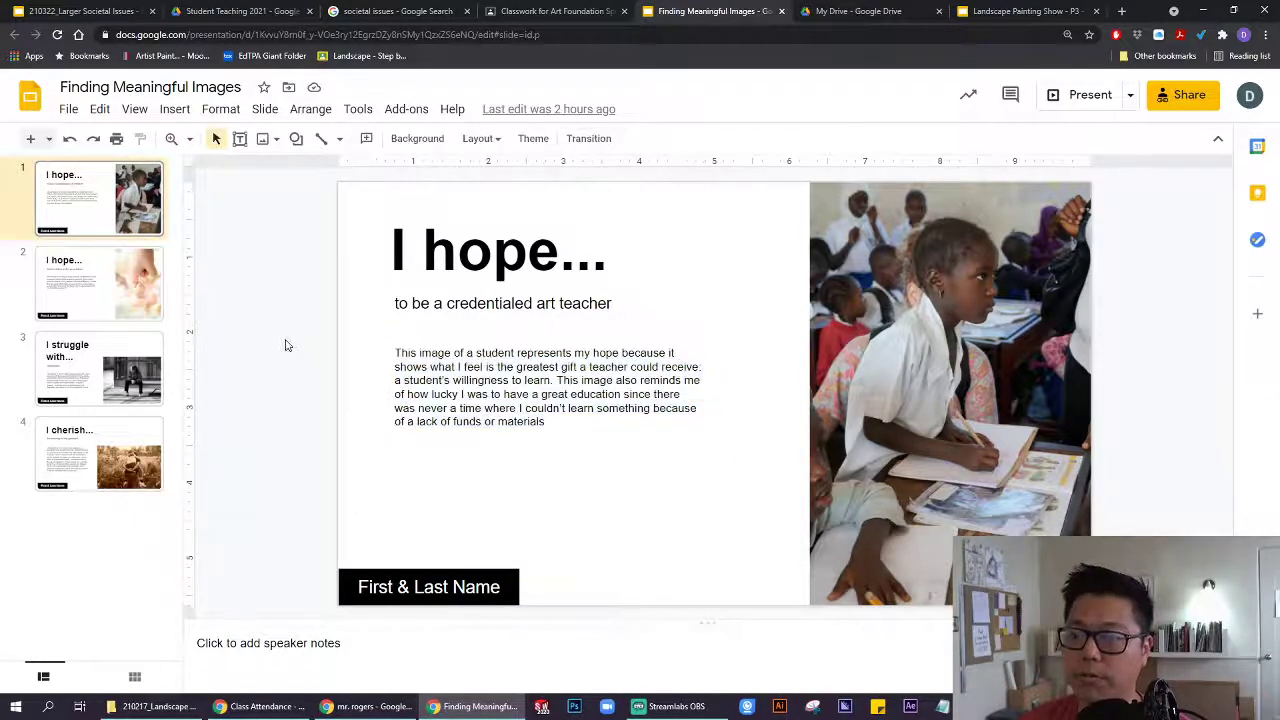
Copy the entire presentation, replacing 'Copy of' with the student's name before 'Finding Meaningful Images'.
left_click(70, 110)
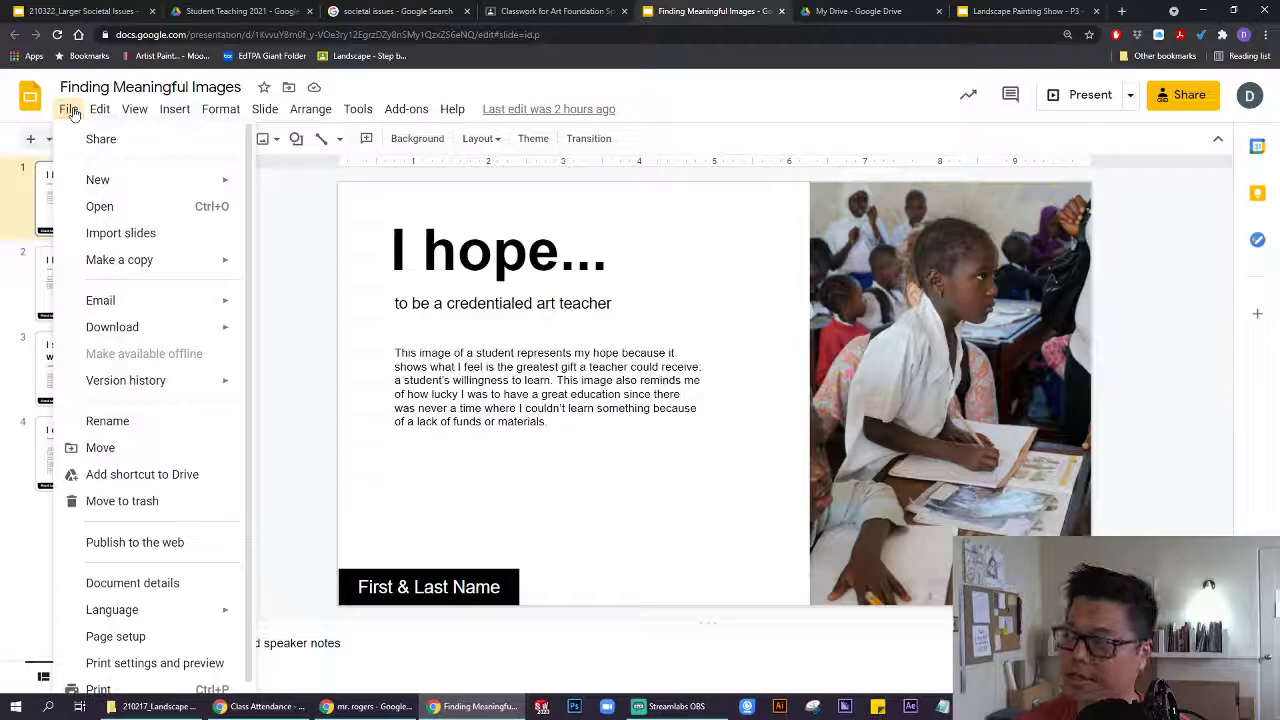
mouse_move(127, 261)
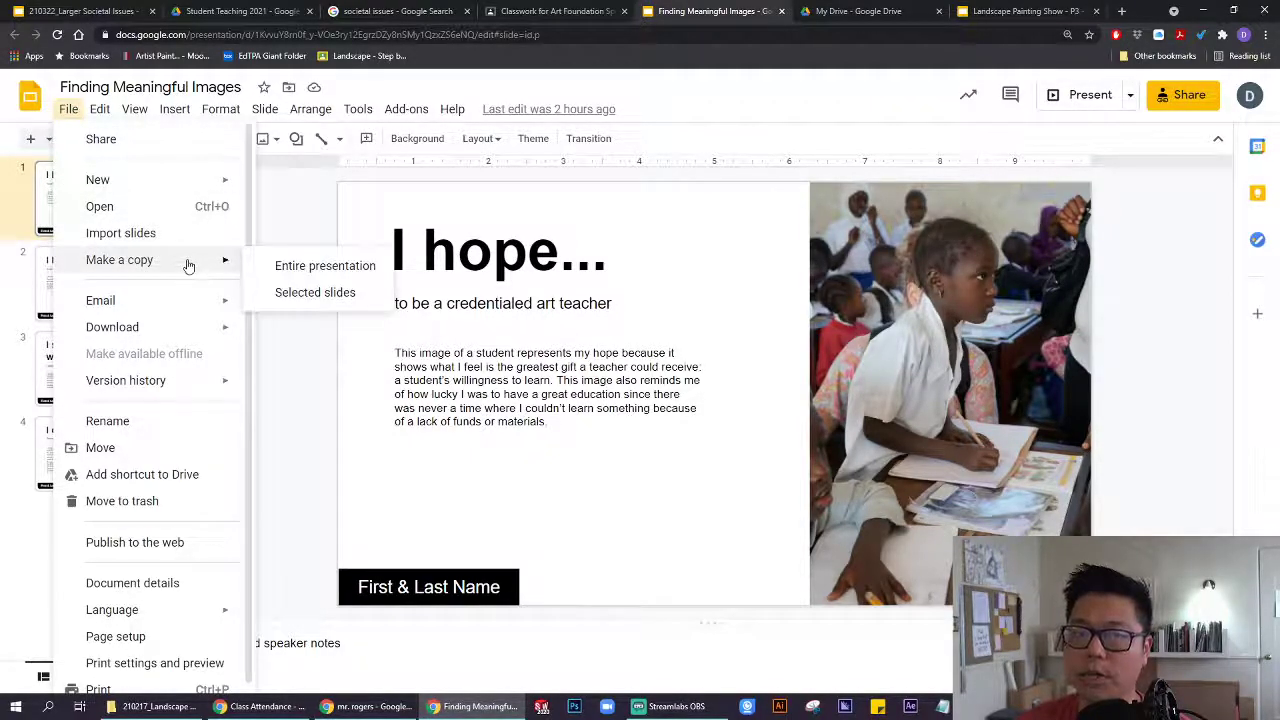
left_click(318, 268)
left_click_drag(558, 305, 478, 308)
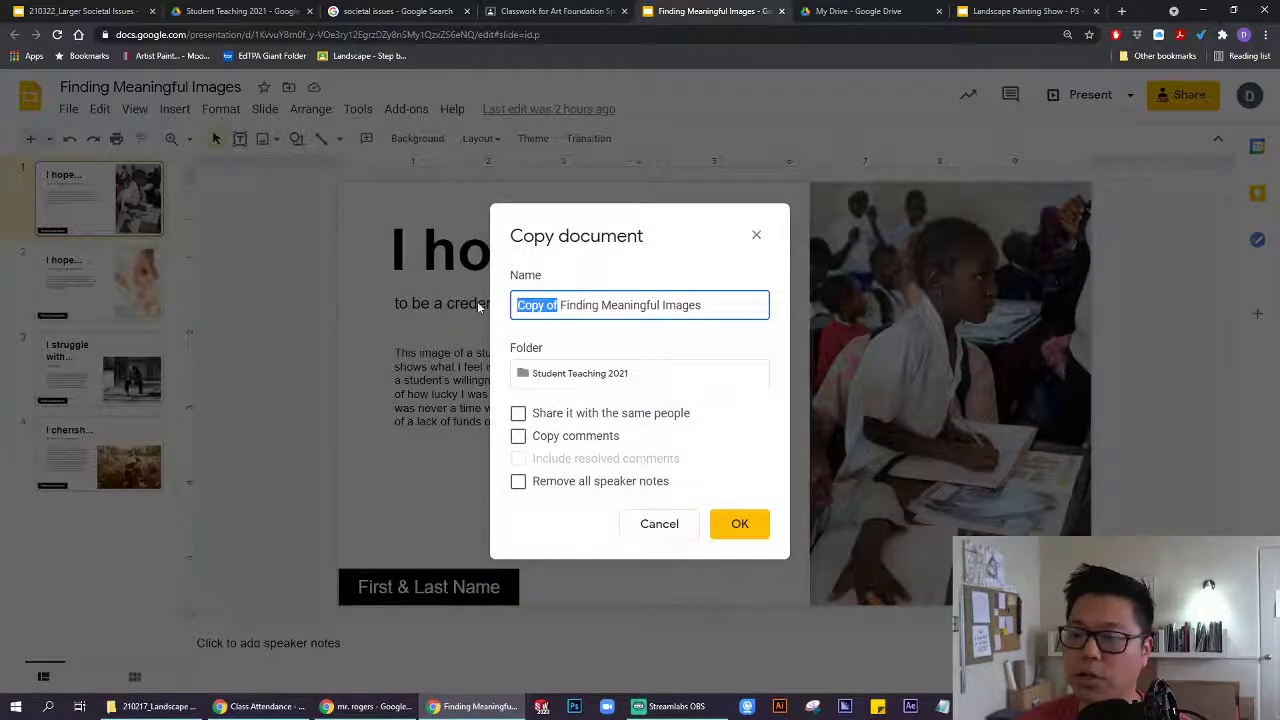
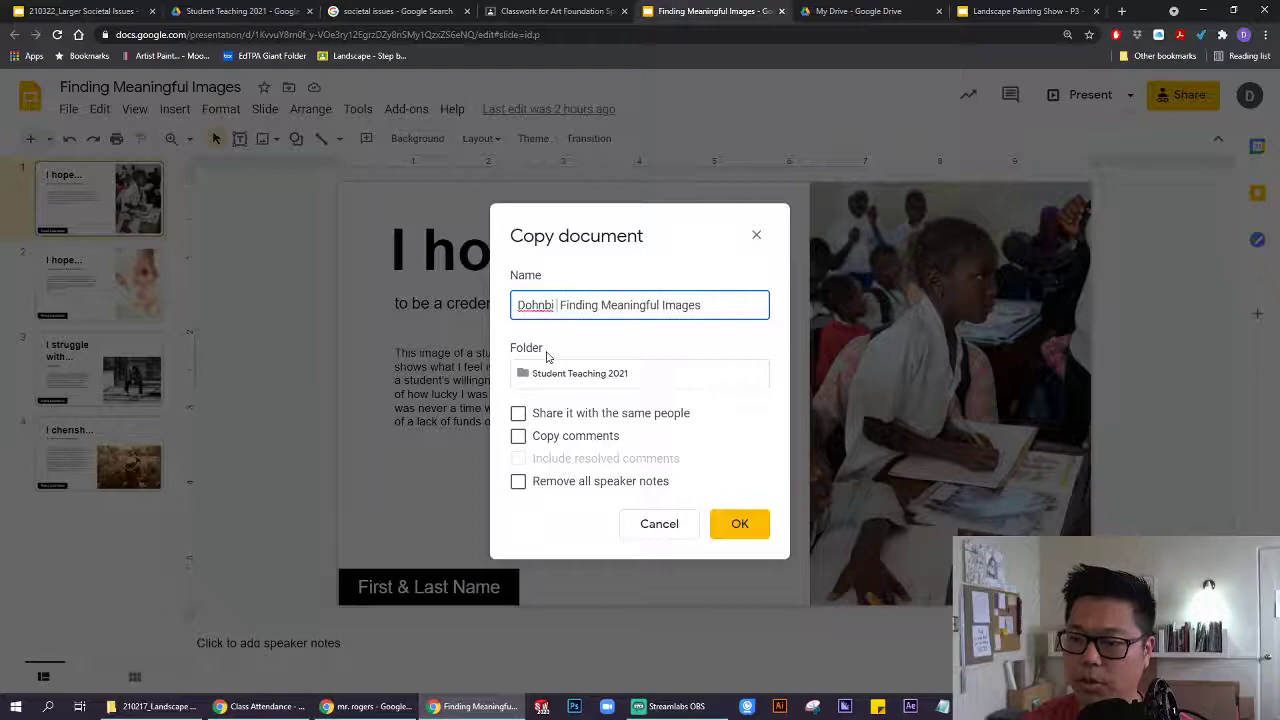
left_click(740, 523)
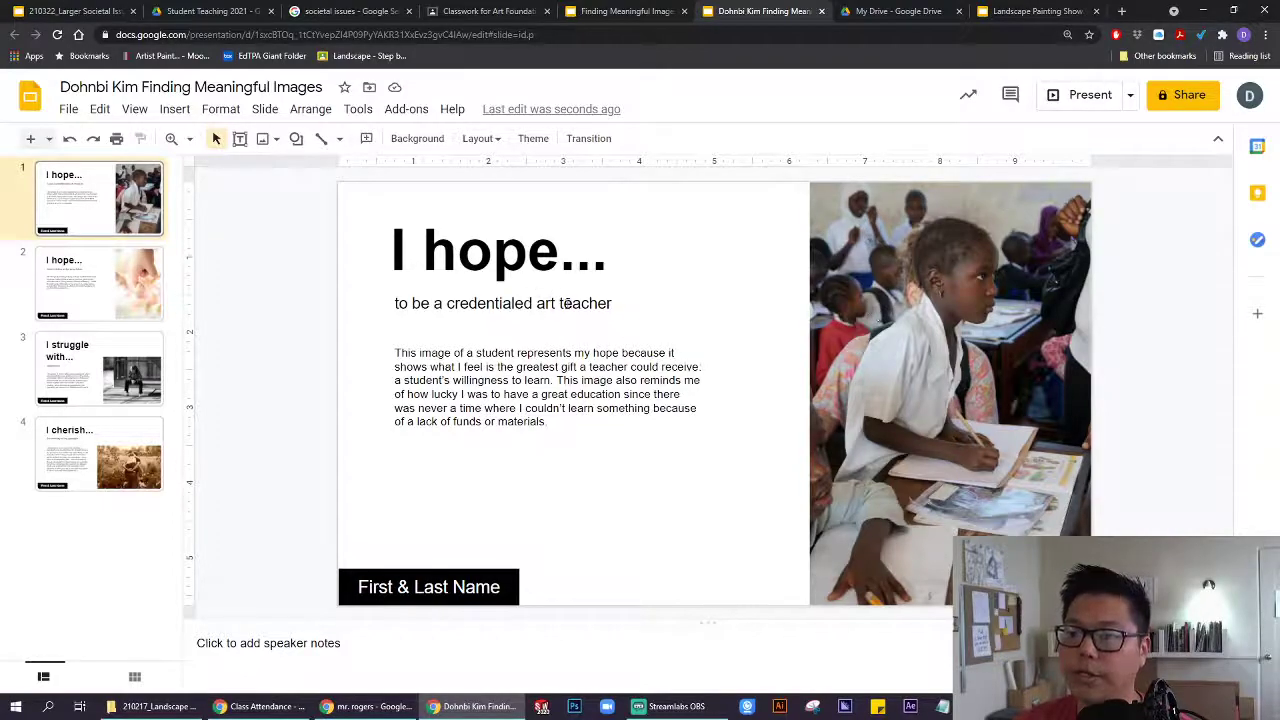
Review the subtitle and body text on slides 1, 3 and 4, ending on 'I struggle with...'.
left_click(600, 303)
left_click_drag(612, 303, 390, 300)
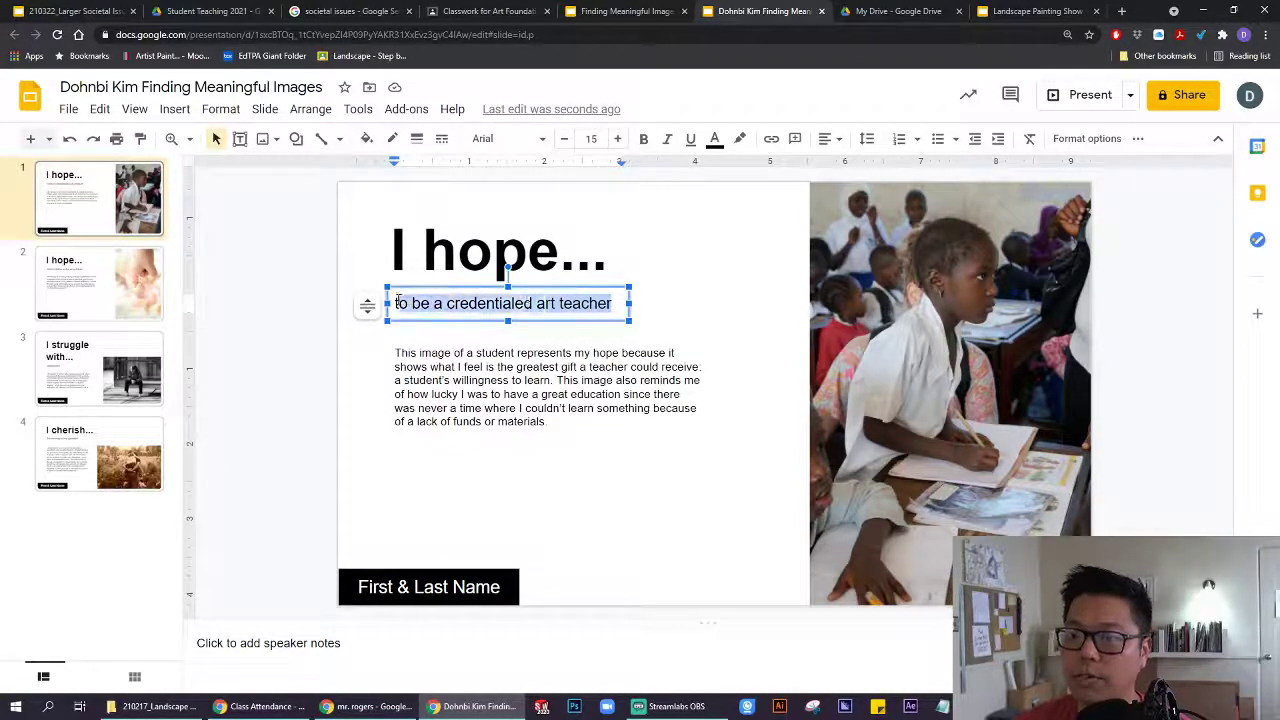
left_click(112, 352)
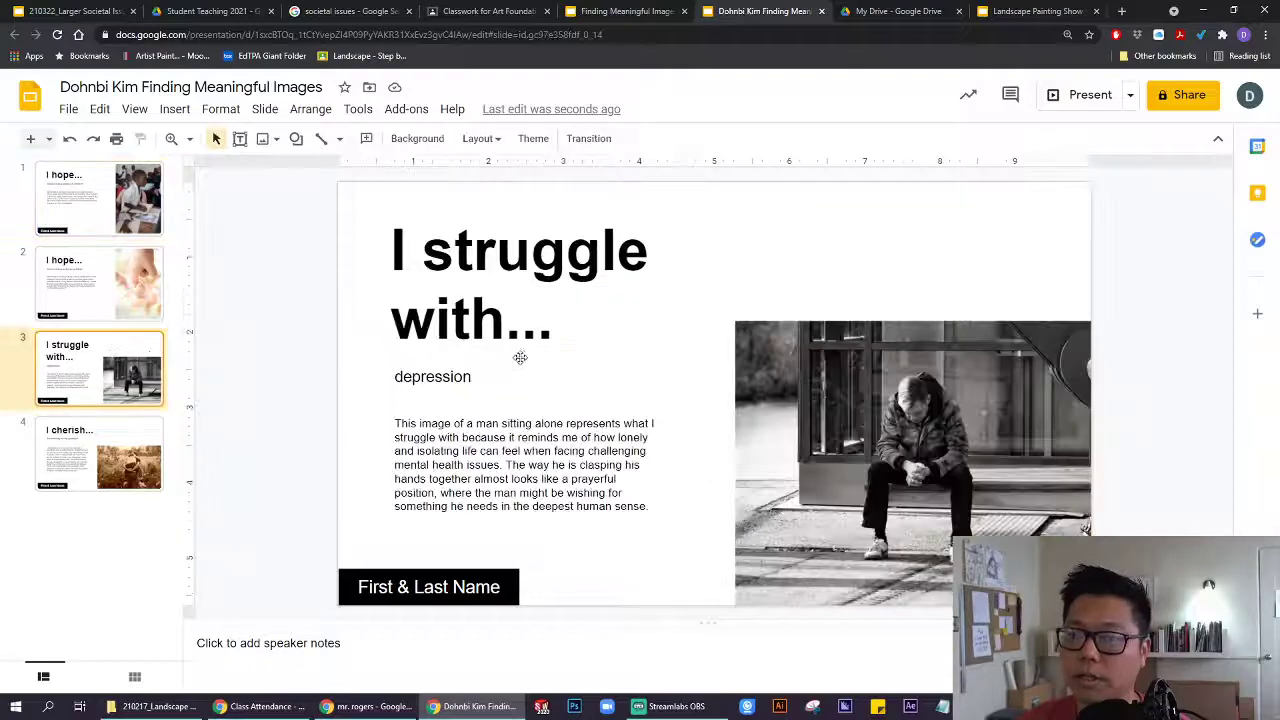
left_click_drag(474, 377, 368, 377)
left_click(108, 440)
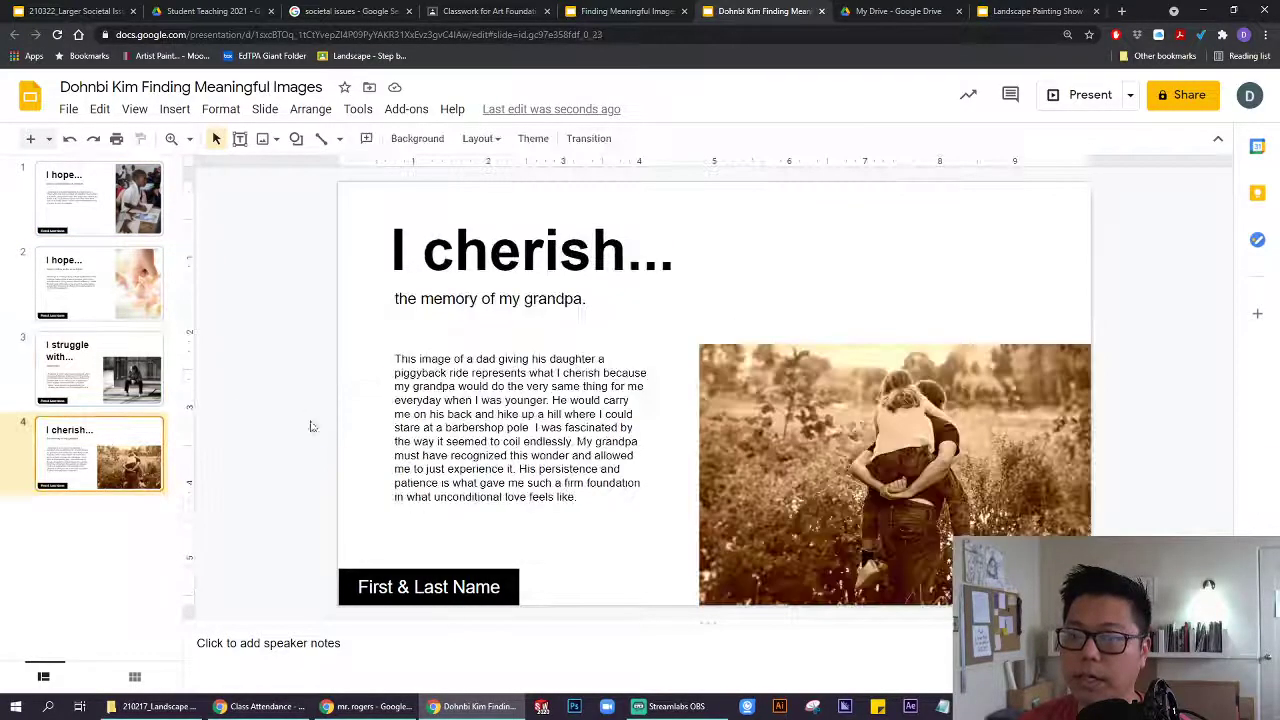
left_click(548, 302)
left_click_drag(590, 300, 381, 293)
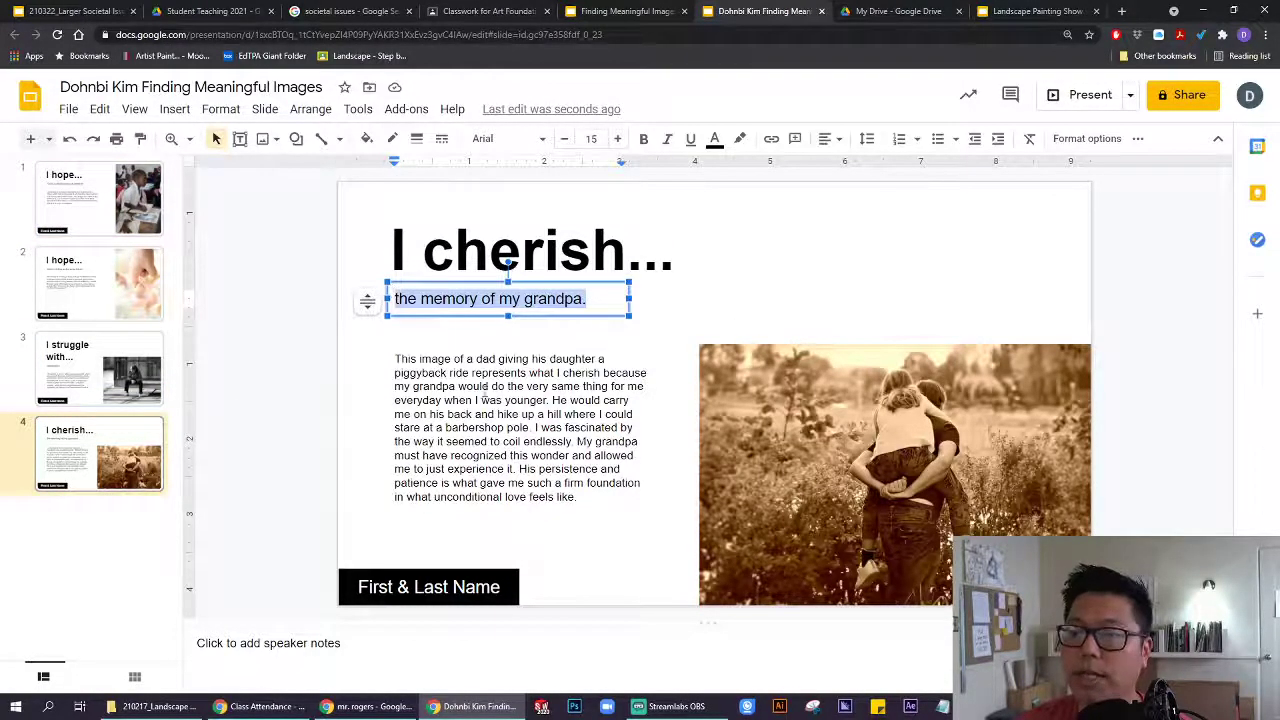
left_click(517, 483)
left_click_drag(589, 508, 384, 372)
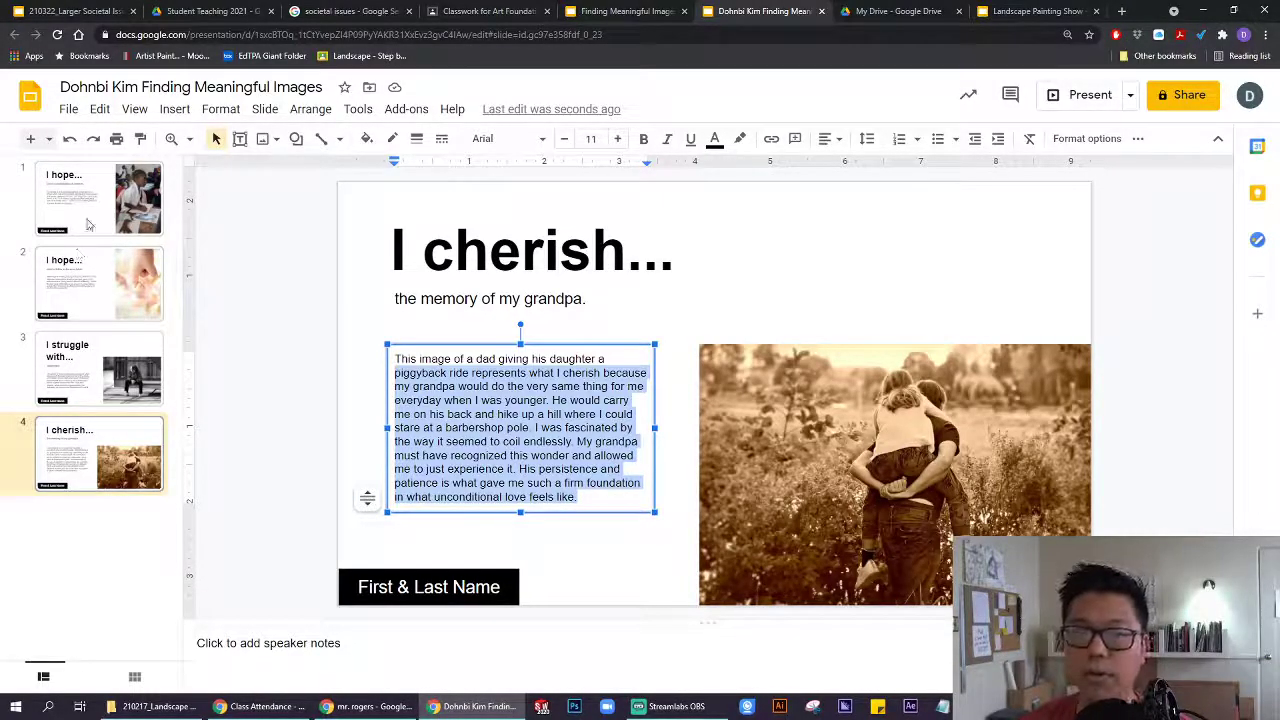
left_click(87, 224)
left_click(88, 362)
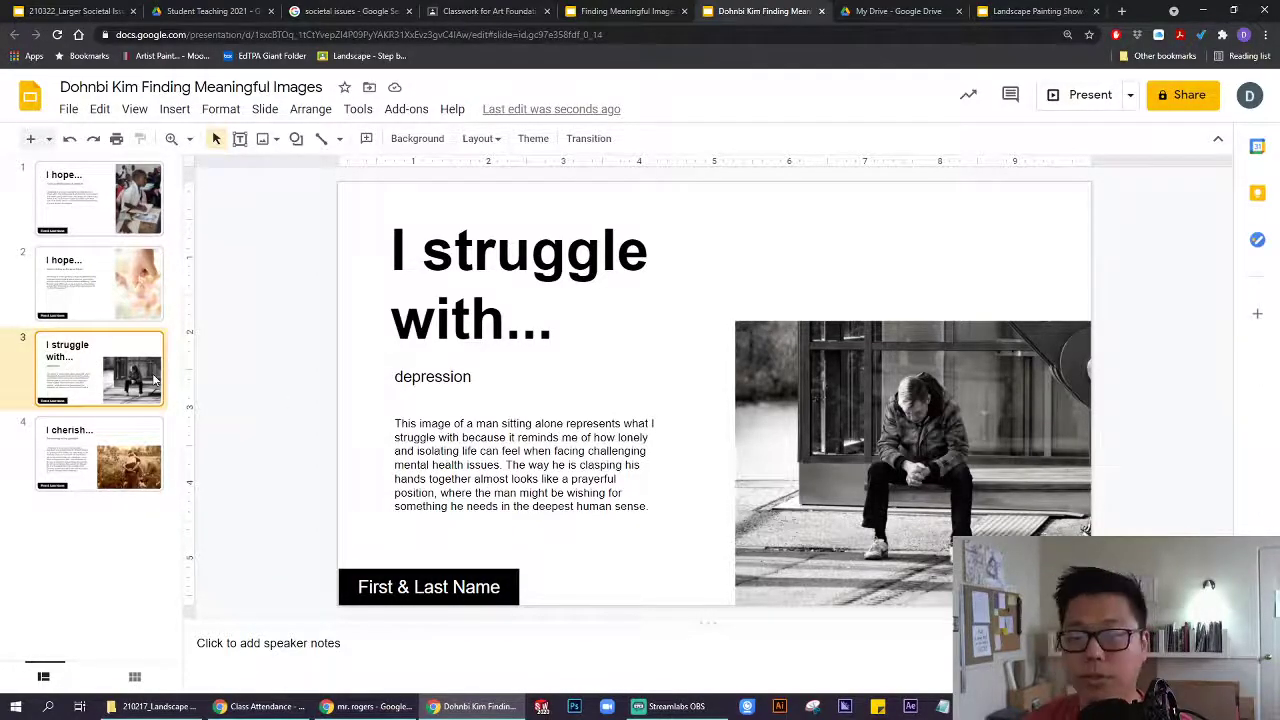
Replace the struggle slide's subtitle 'depression' with 'weight'.
left_click_drag(472, 378, 392, 378)
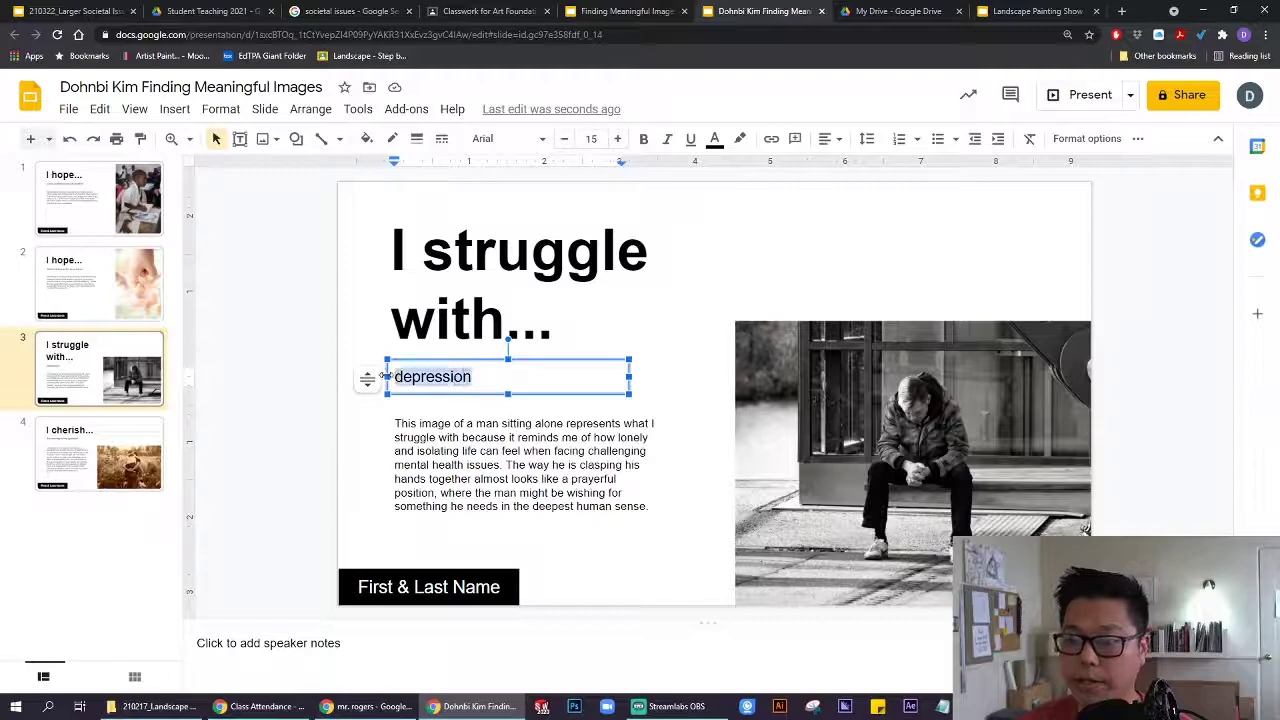
type("W")
key("BackSpace")
type("weight")
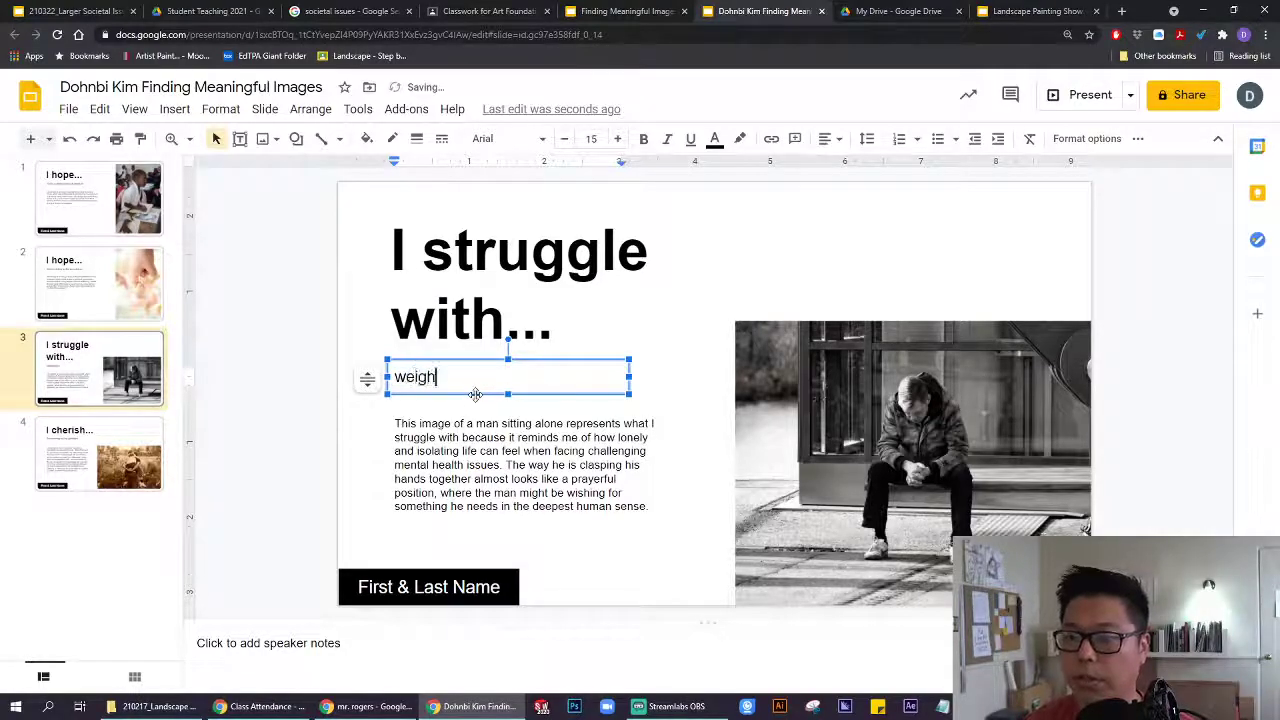
left_click(309, 373)
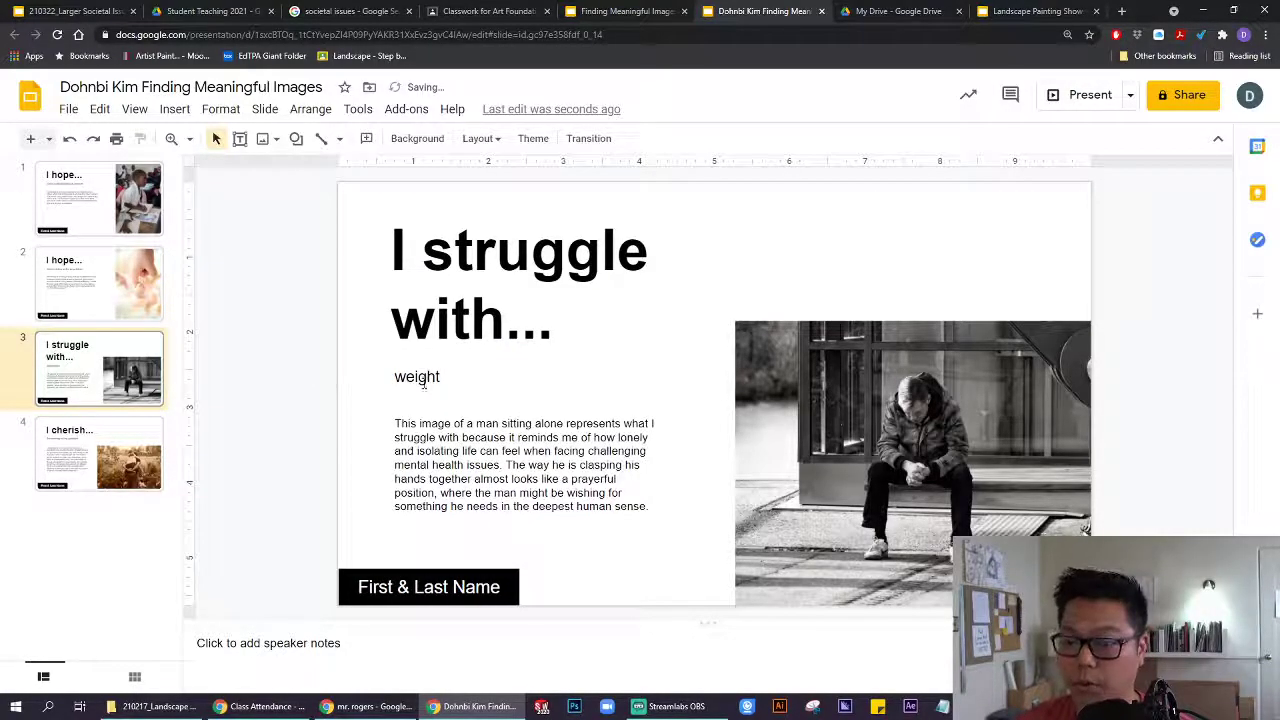
Replace the First & Last Name placeholder with the student's name.
left_click(494, 437)
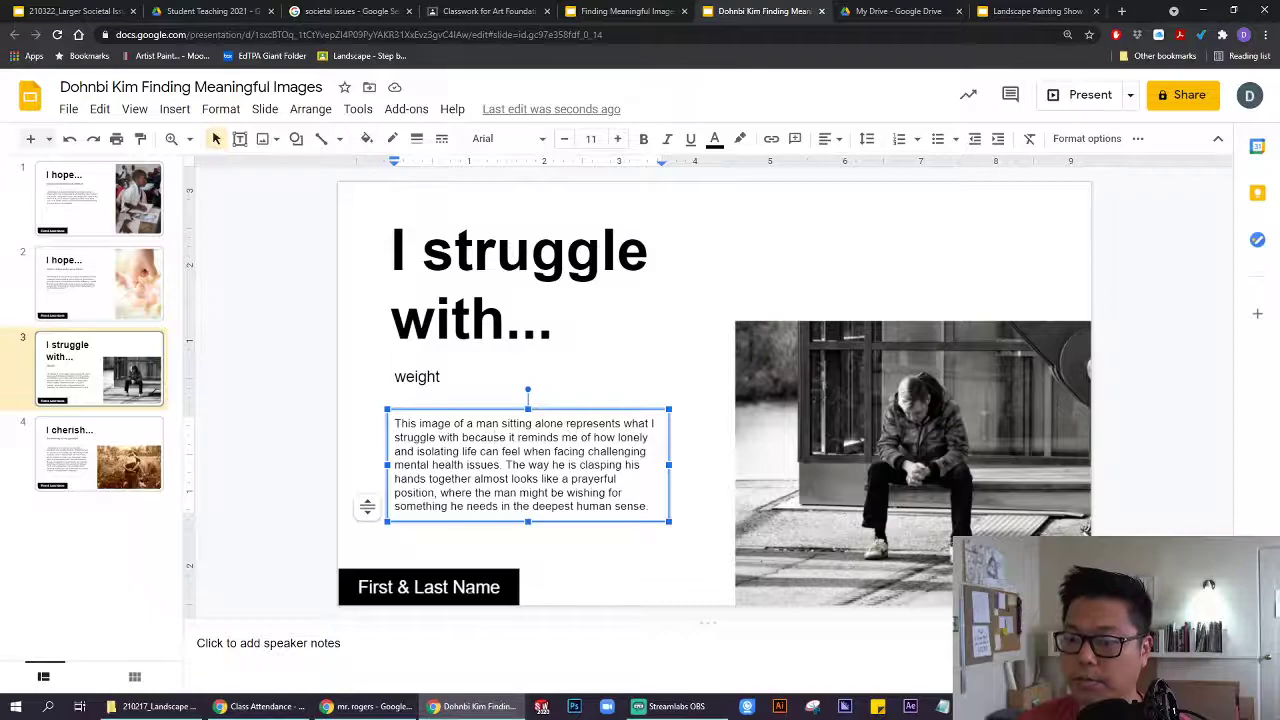
left_click(498, 587)
left_click_drag(498, 587, 343, 586)
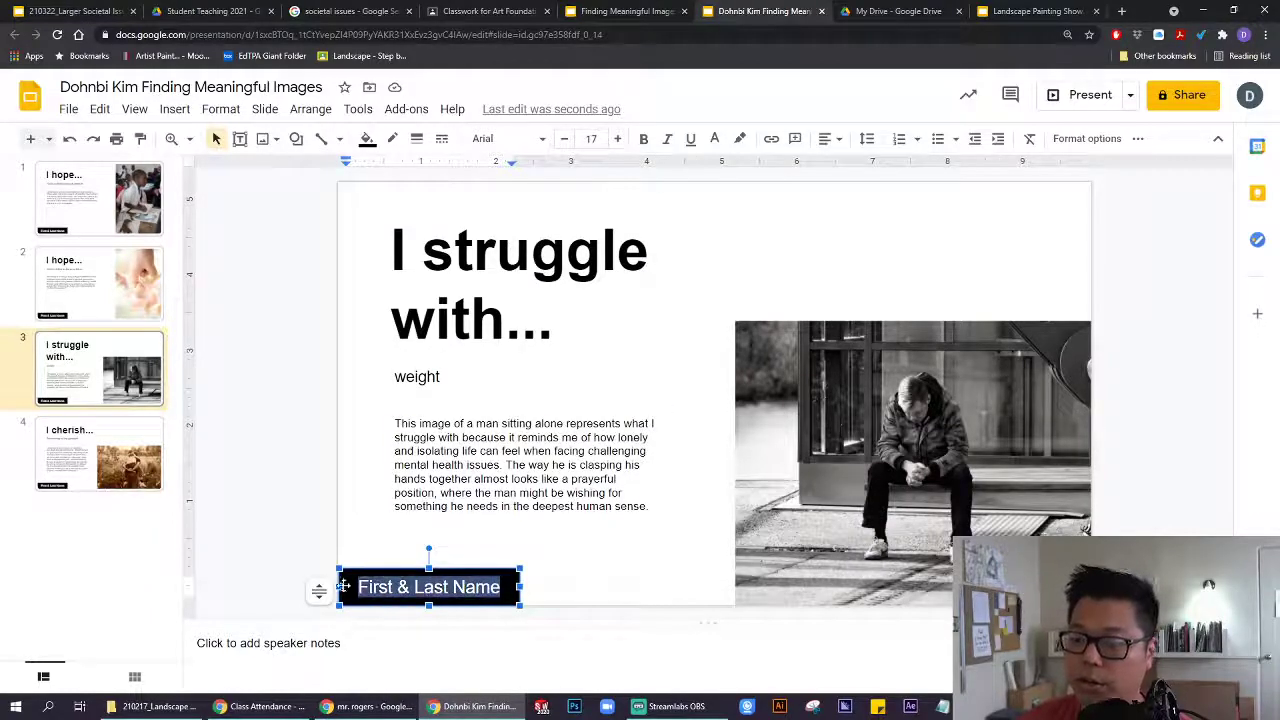
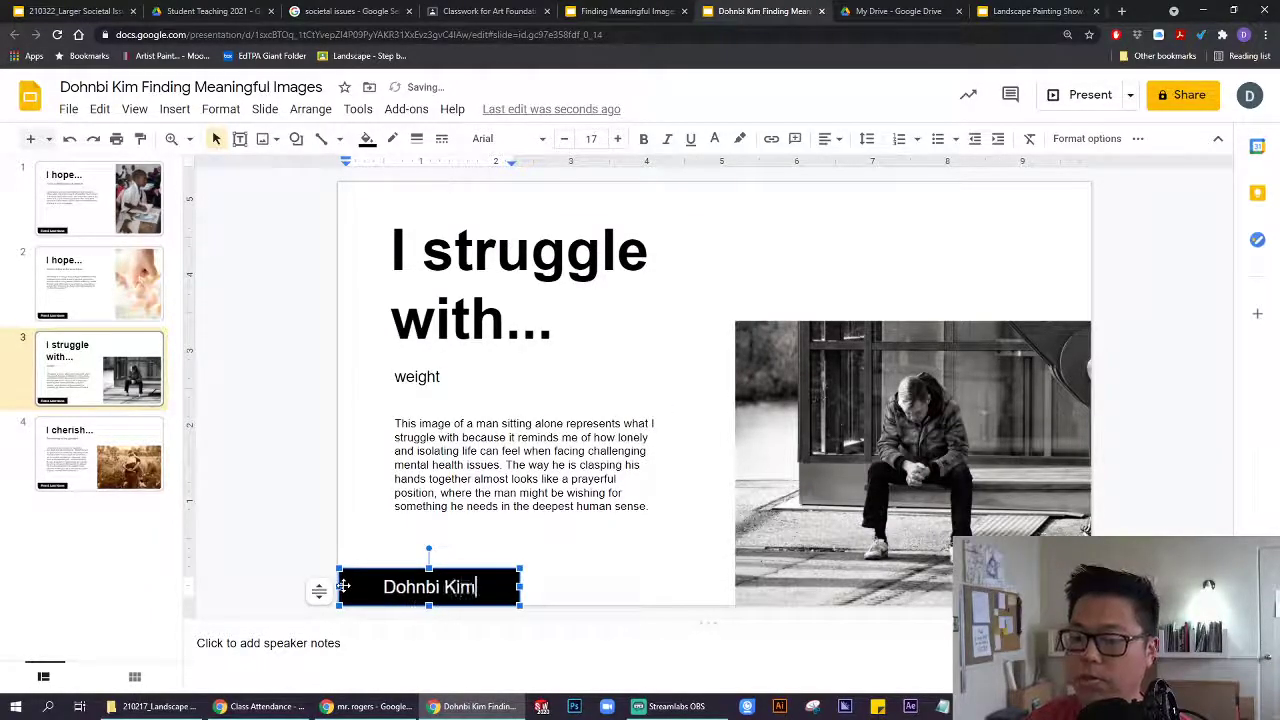
left_click(280, 489)
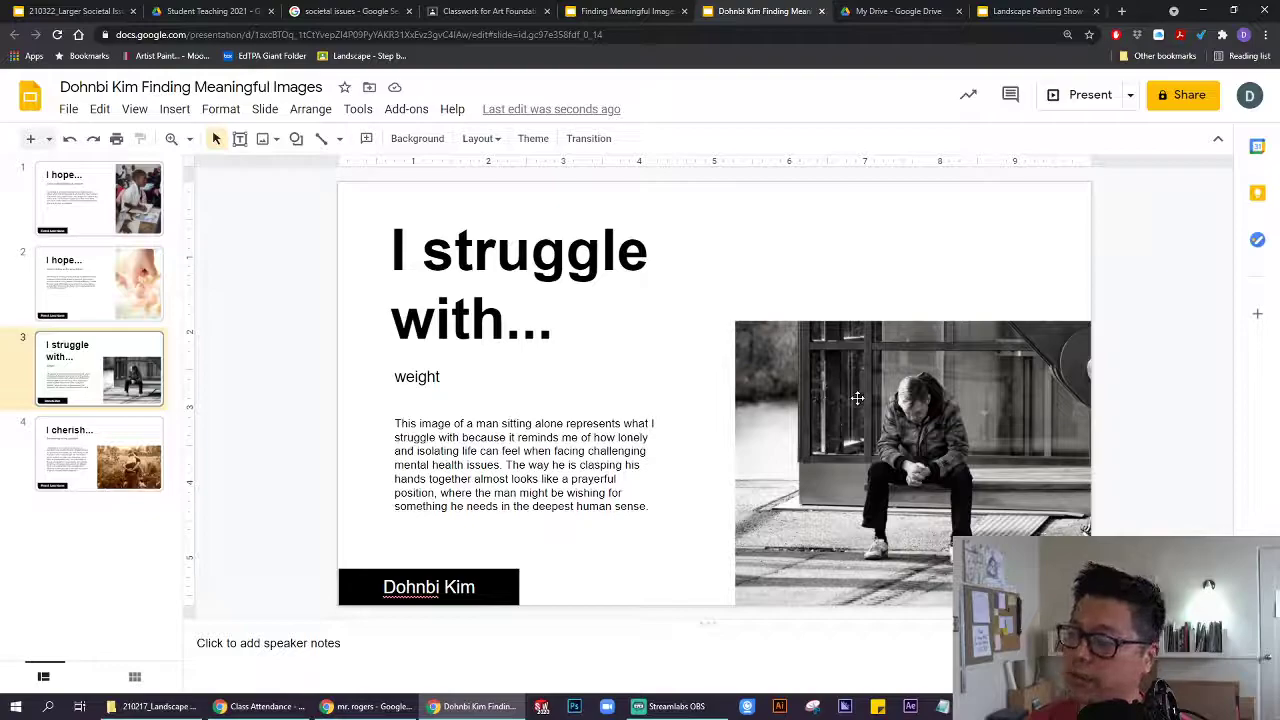
Open pikrepo.com in a new browser tab.
left_click(1119, 12)
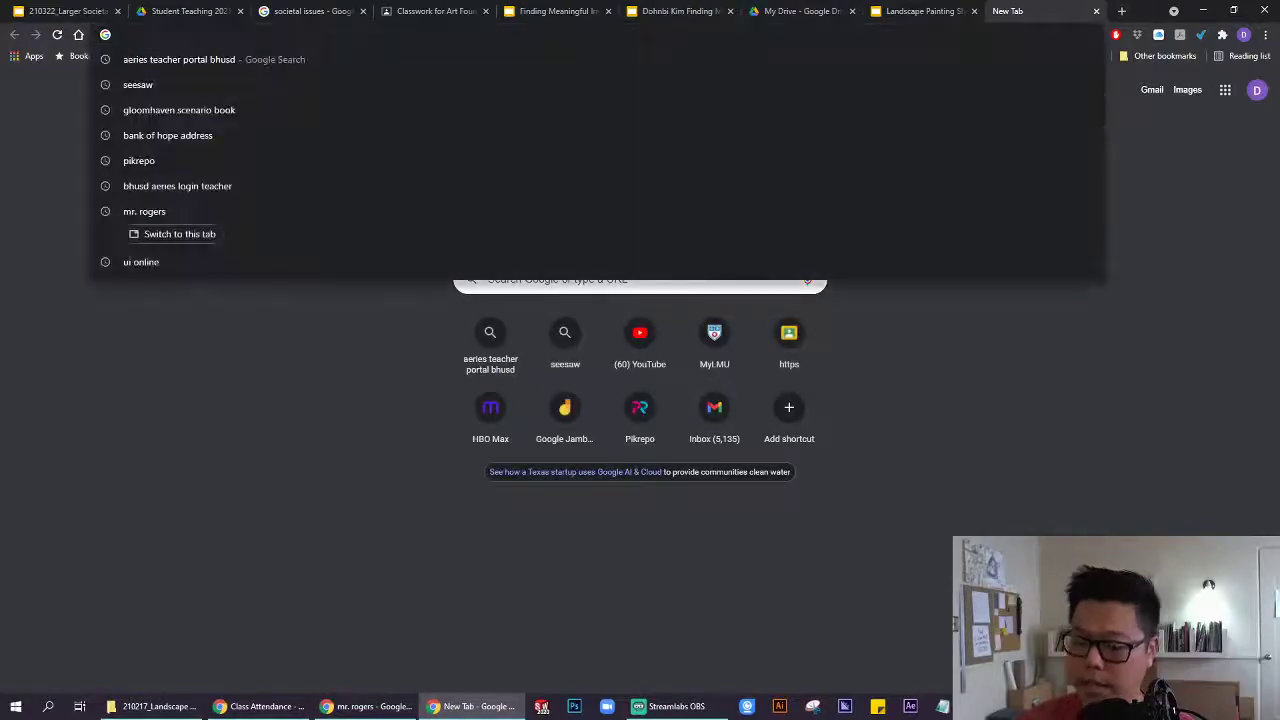
type("pikre")
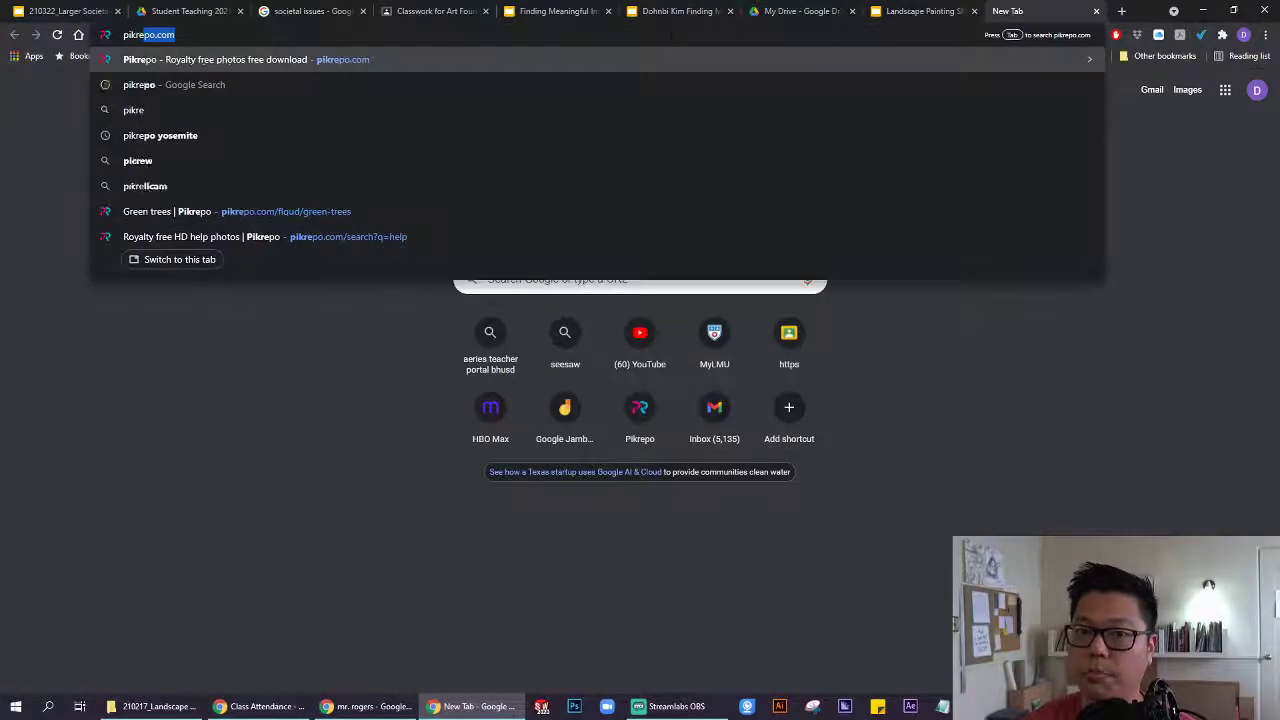
type("po.com")
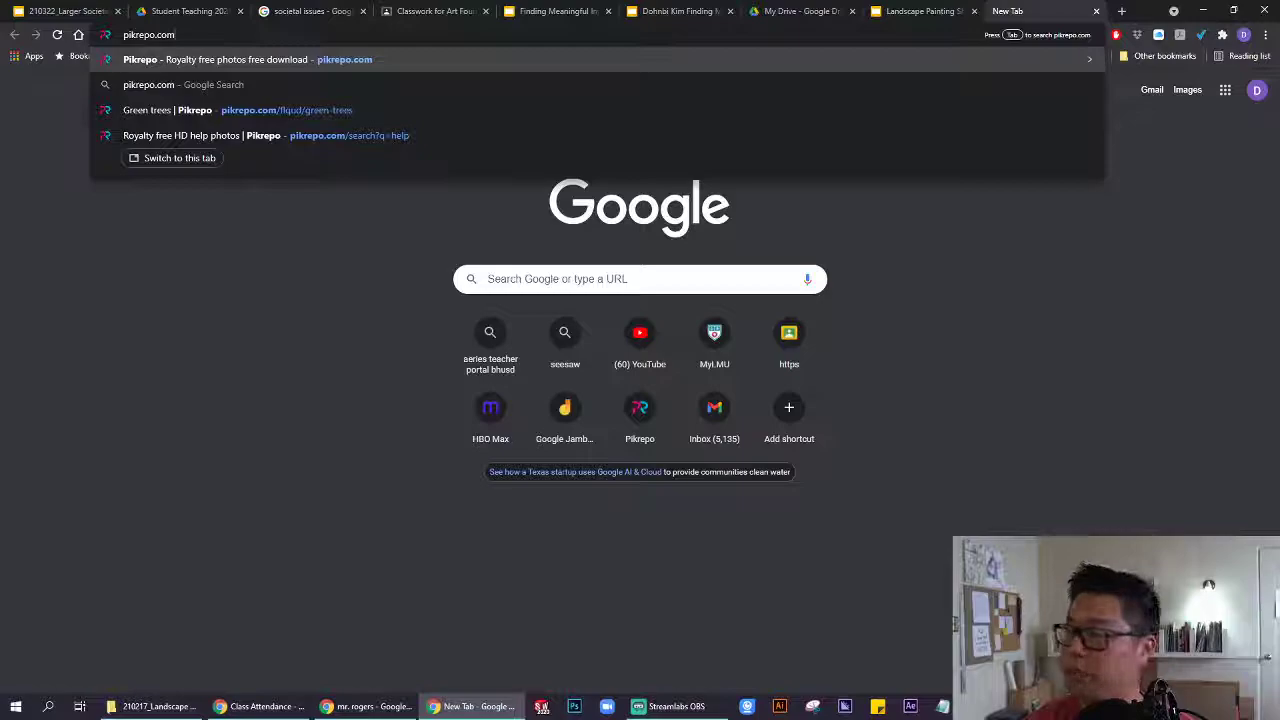
key("Return")
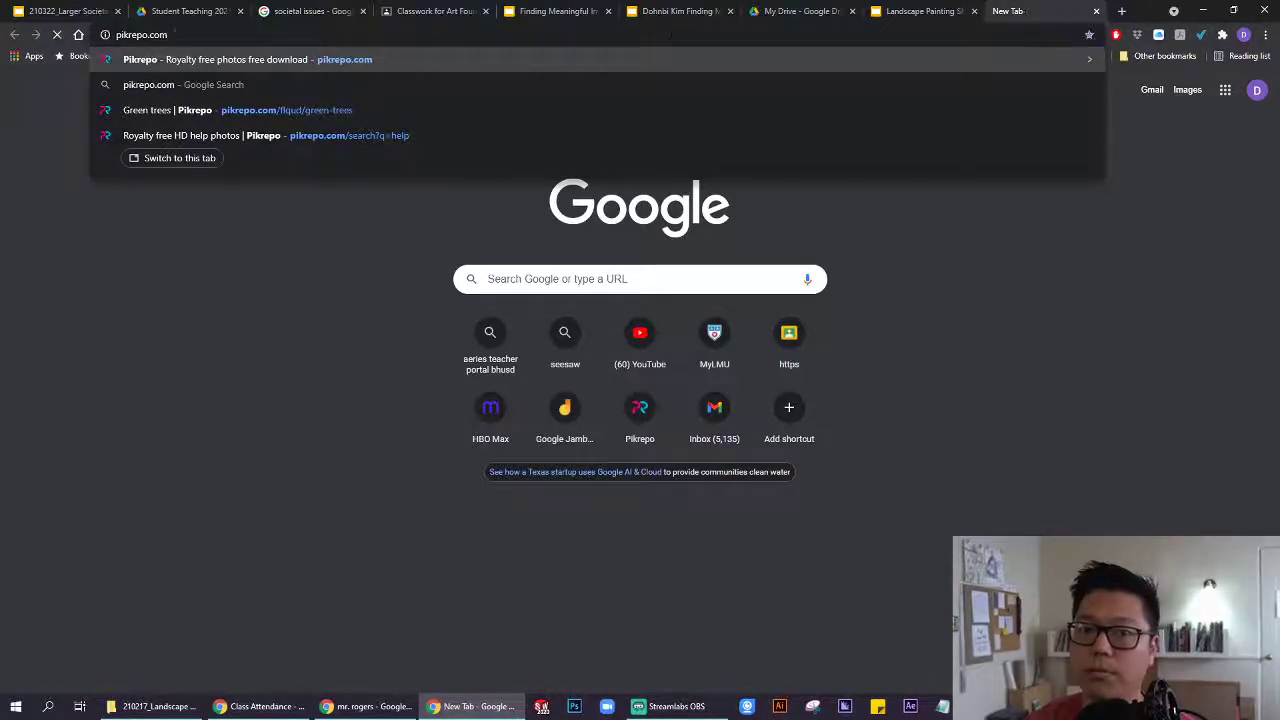
Search Pikrepo for 'scale' and scroll through the royalty-free photo results.
left_click(497, 390)
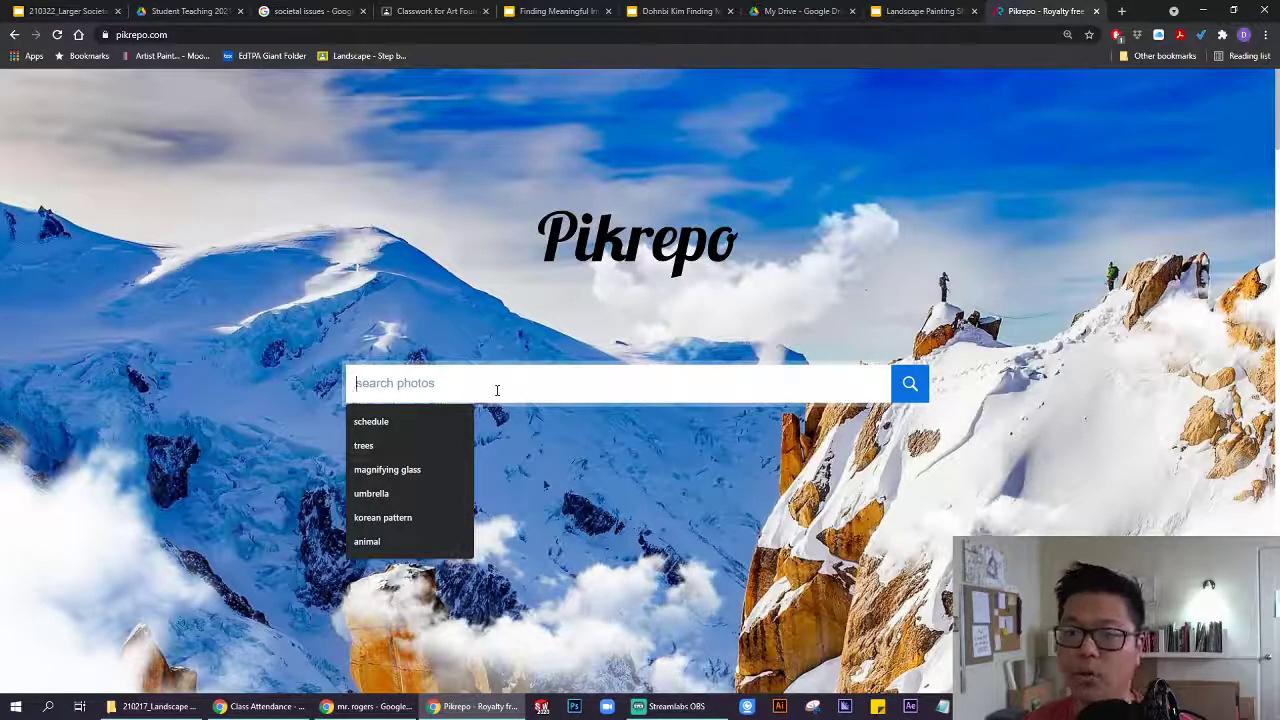
type("scale")
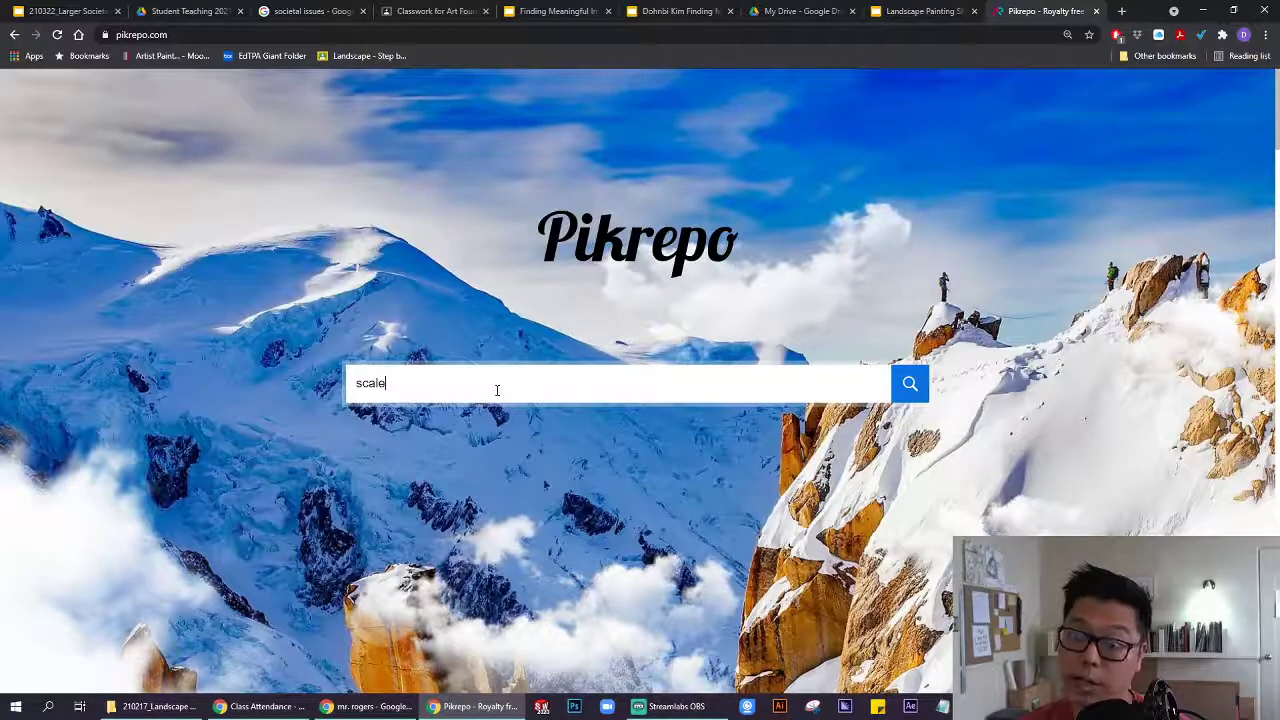
key("Return")
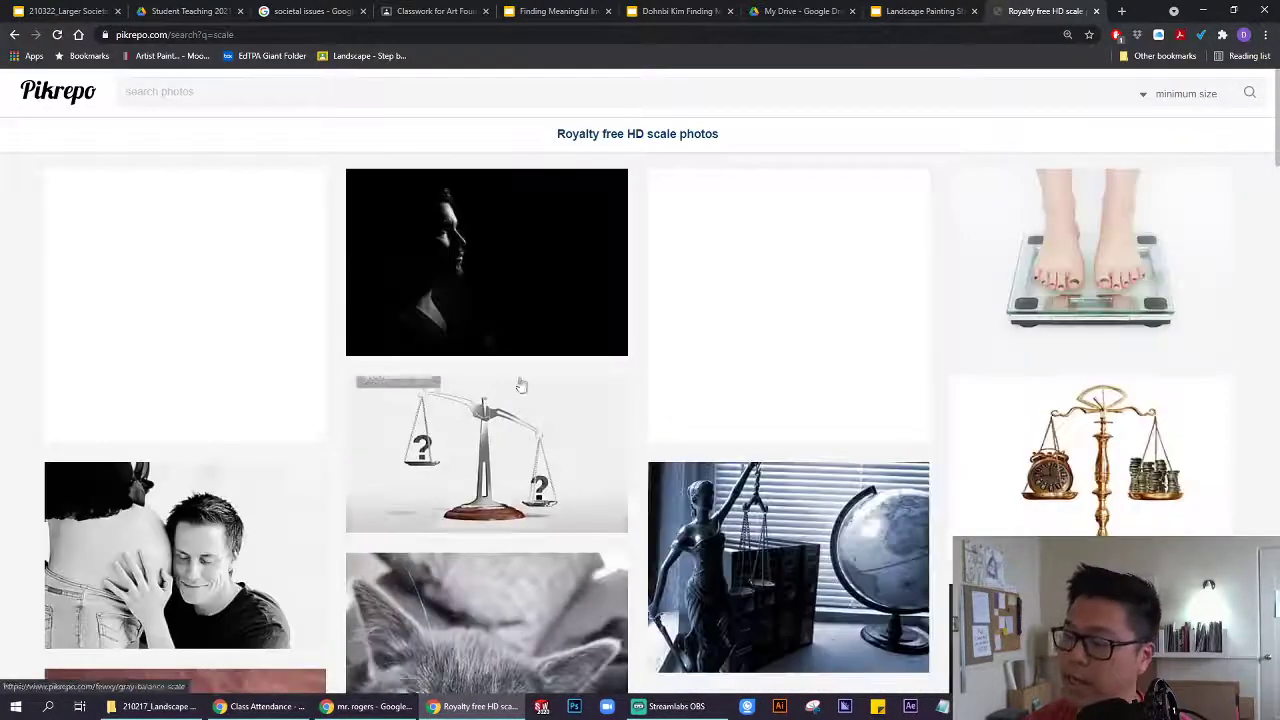
scroll(774, 374, "down", 2)
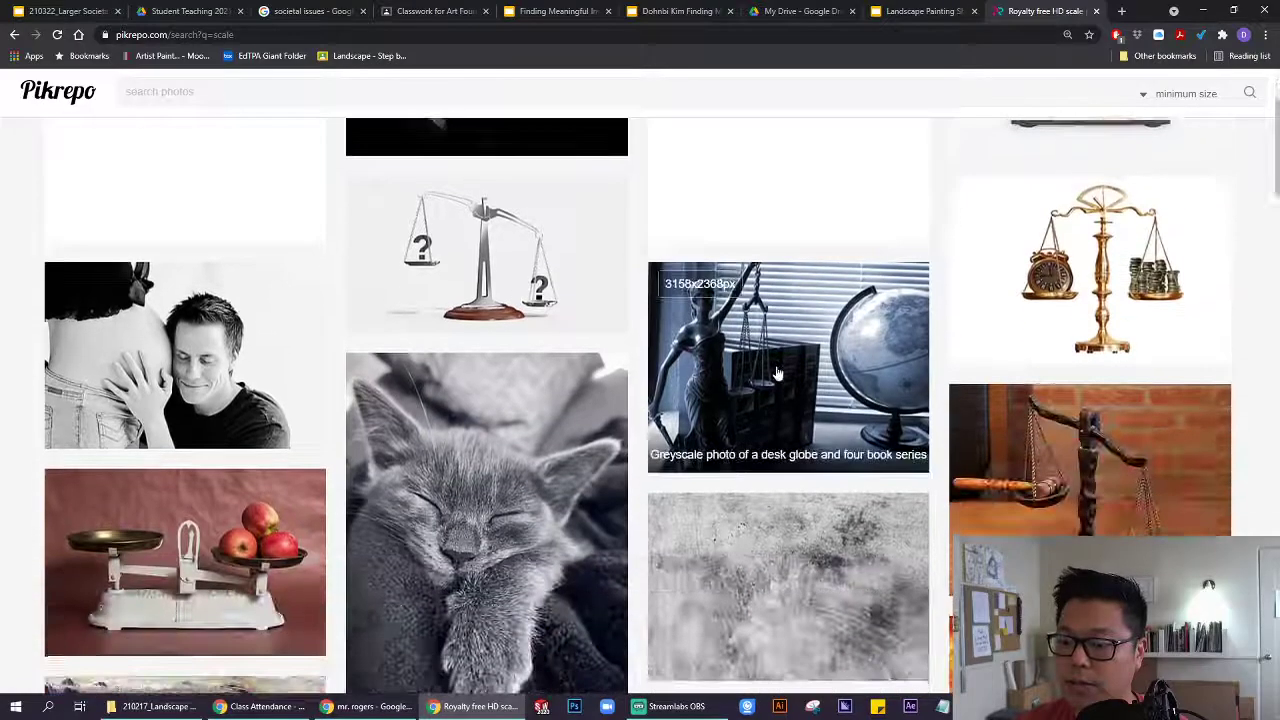
scroll(778, 374, "down", 4)
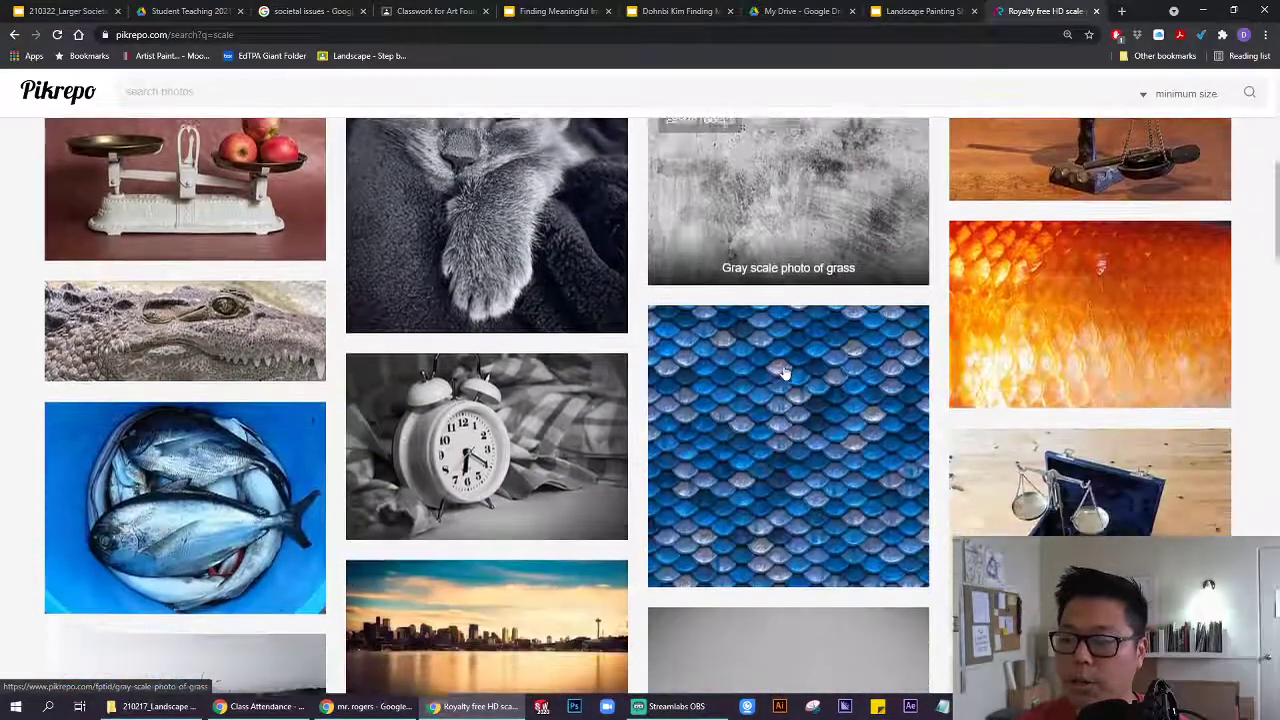
scroll(785, 372, "down", 4)
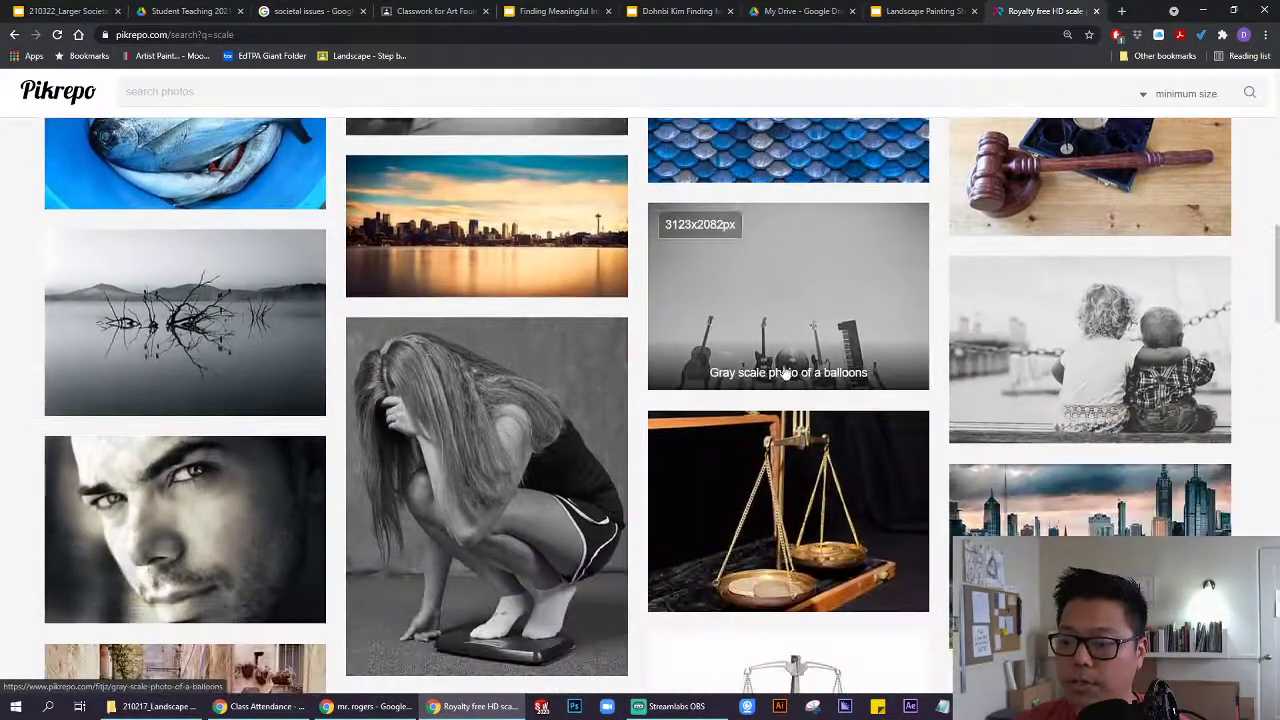
scroll(786, 374, "down", 1)
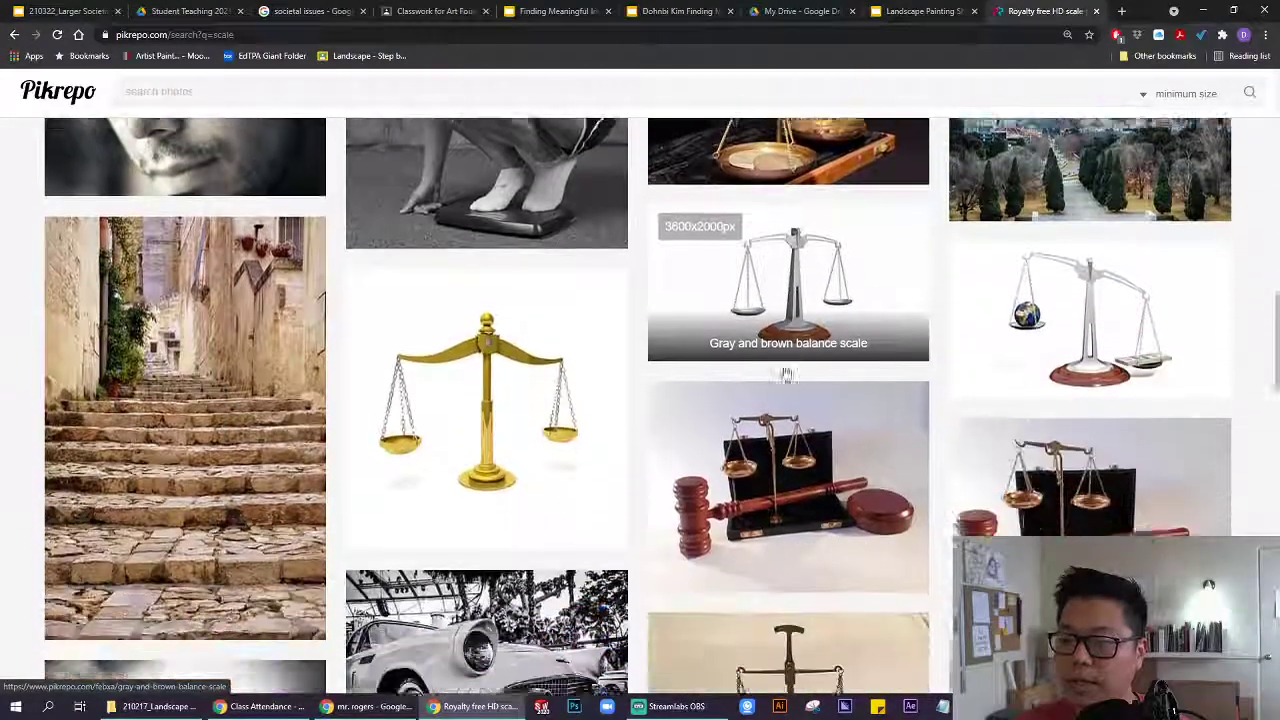
scroll(786, 374, "down", 1)
scroll(786, 372, "down", 3)
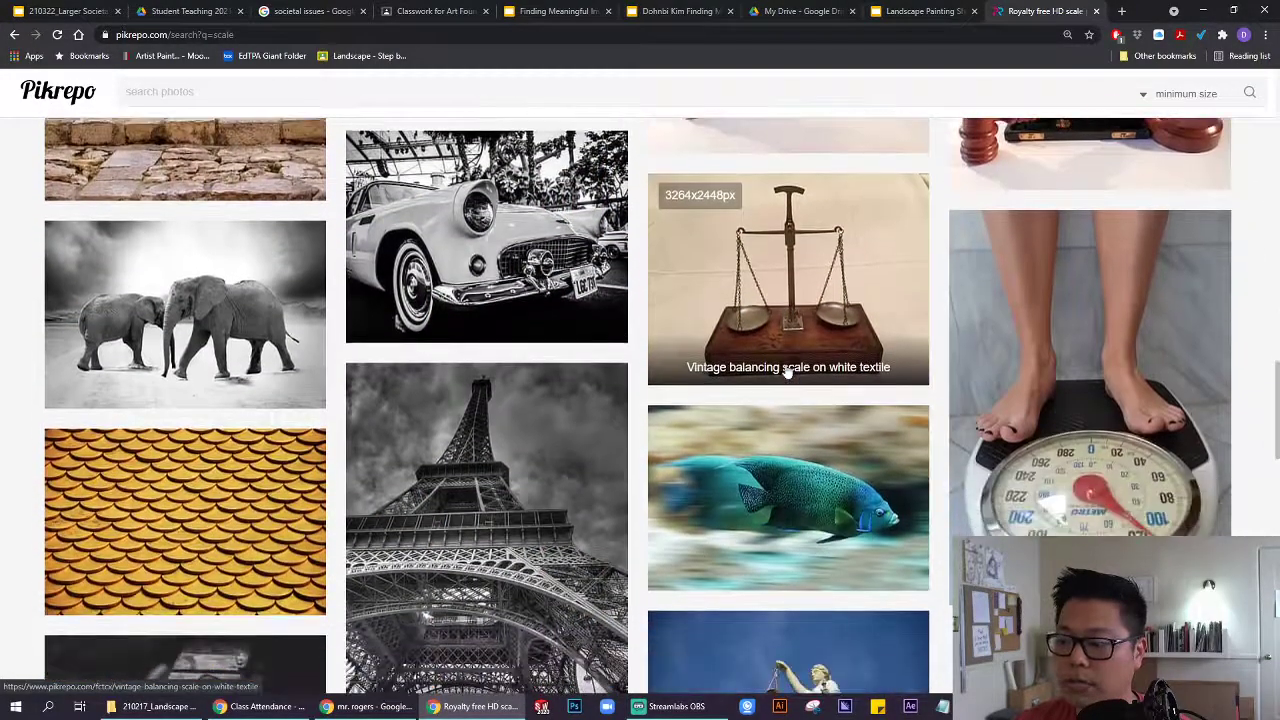
scroll(783, 362, "down", 2)
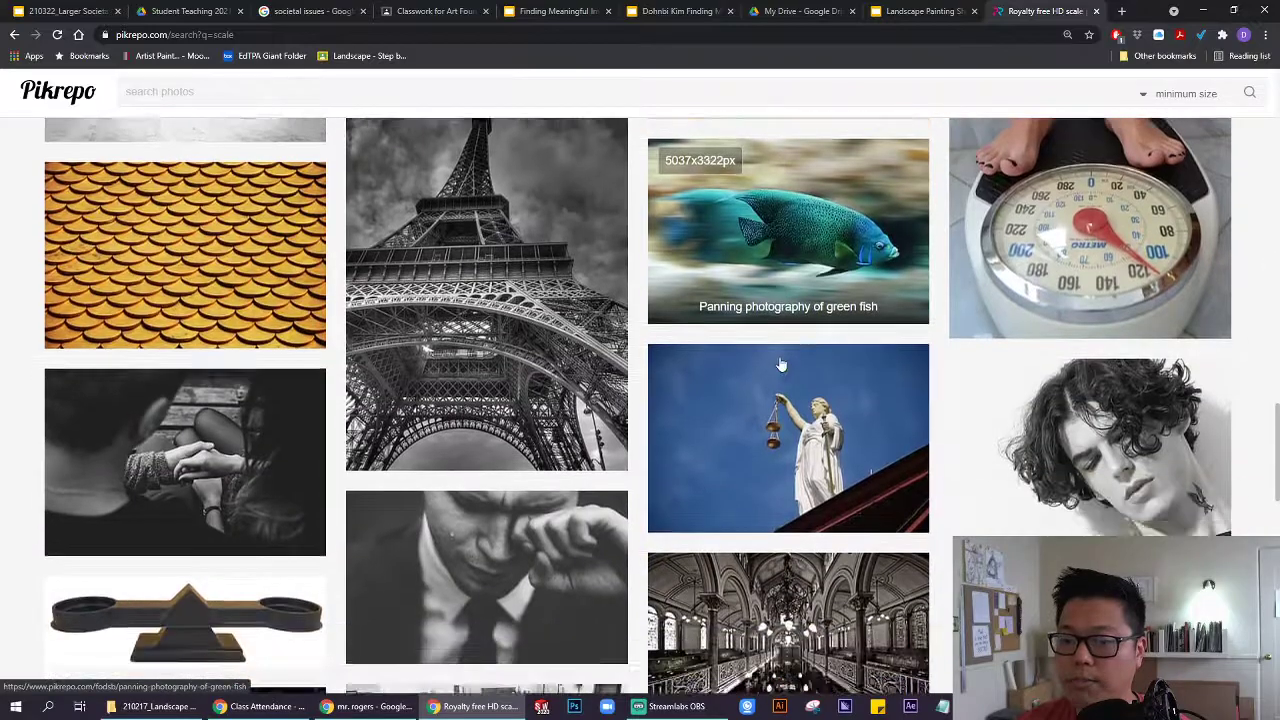
scroll(782, 365, "down", 3)
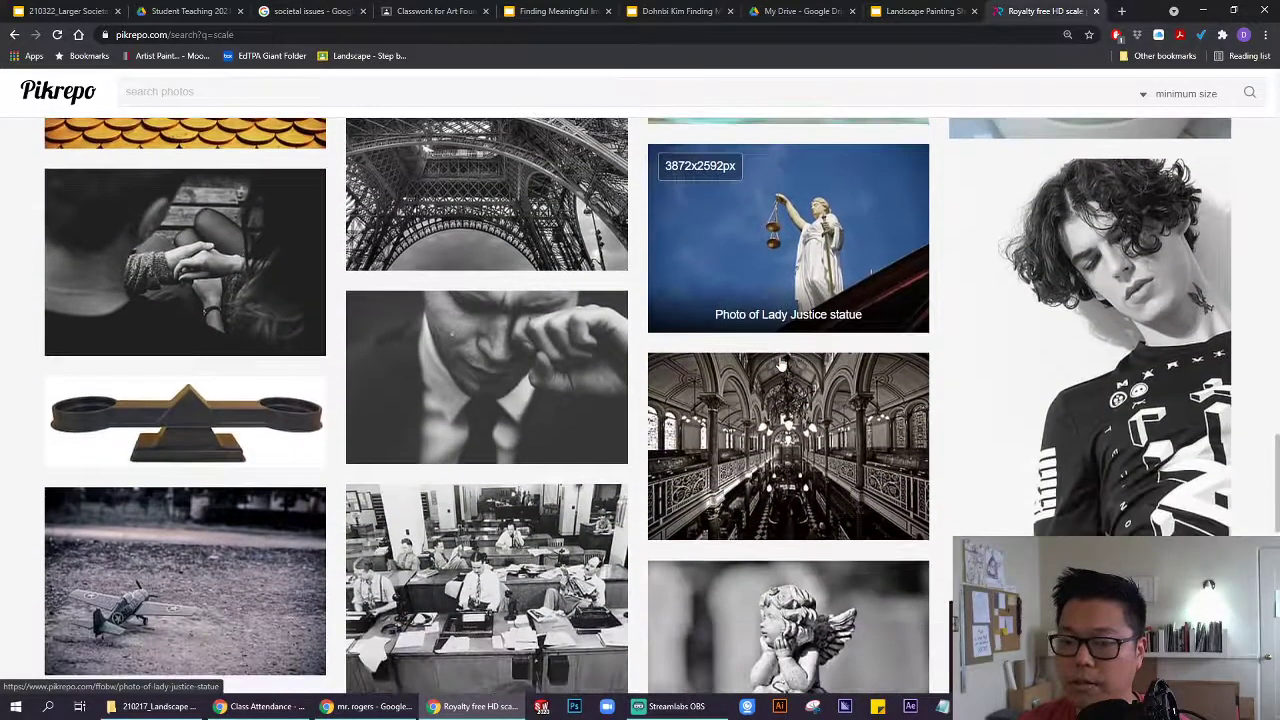
scroll(782, 365, "down", 3)
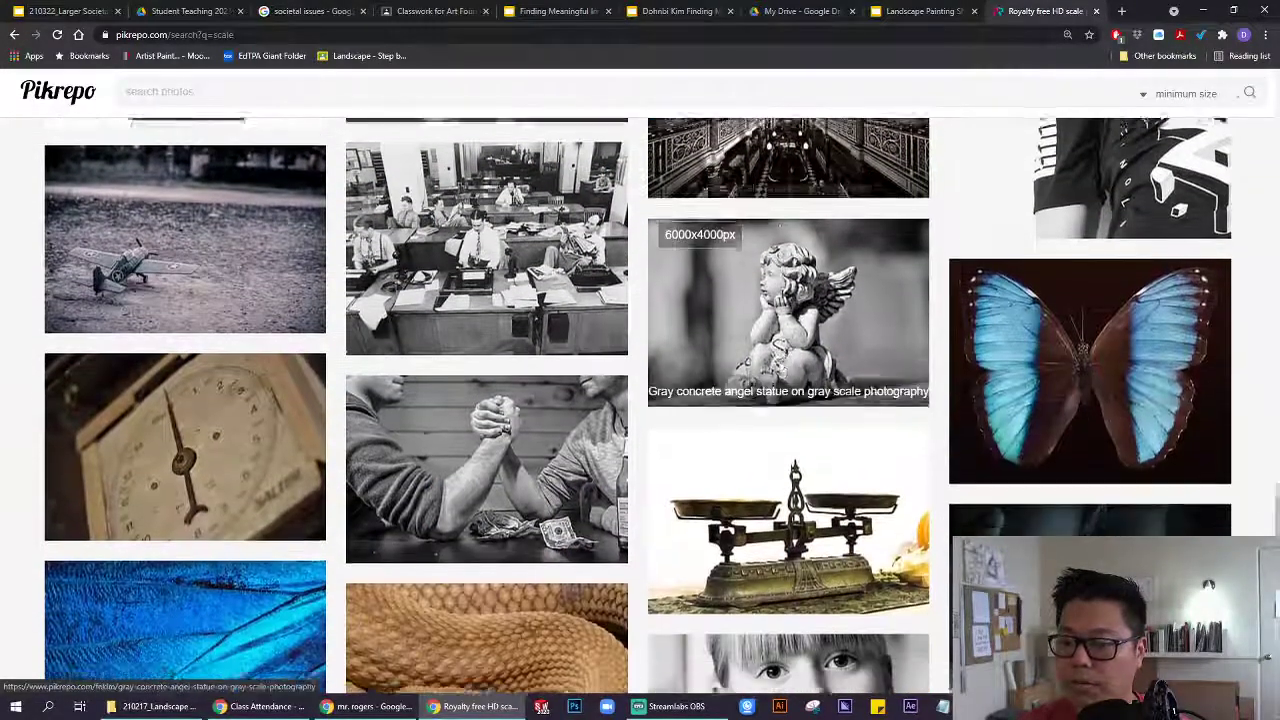
scroll(781, 365, "down", 4)
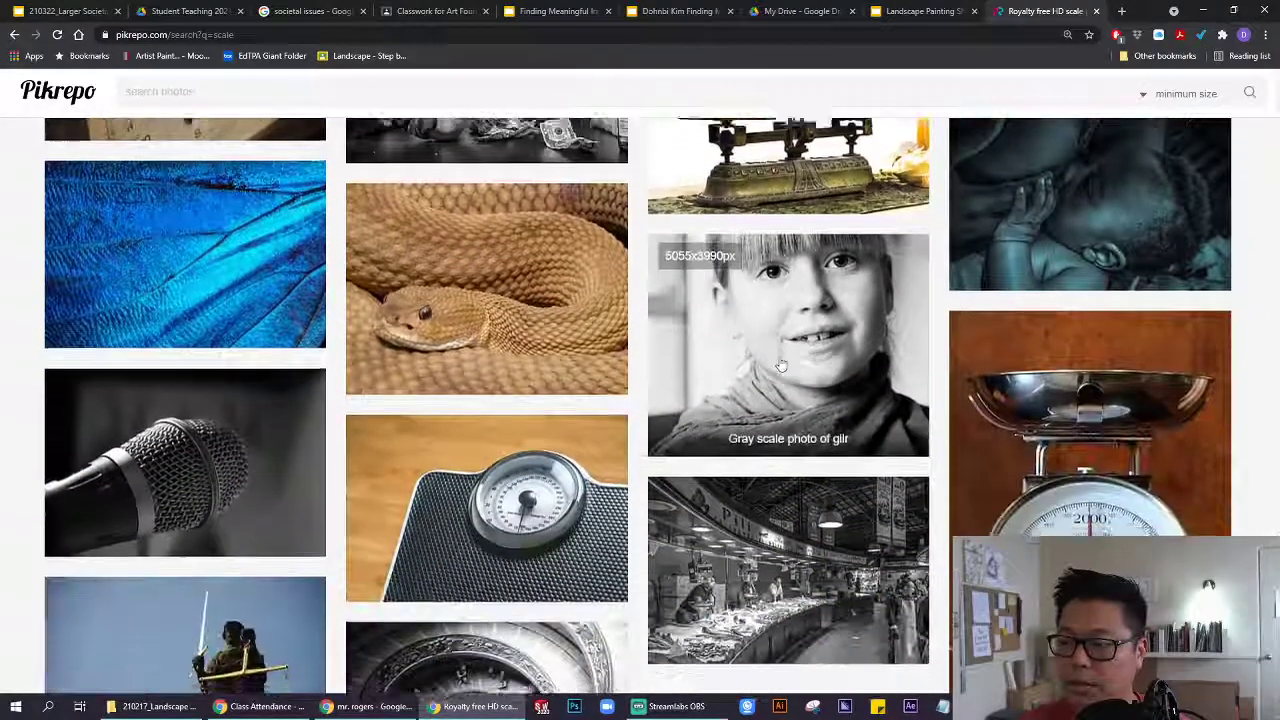
scroll(732, 370, "down", 1)
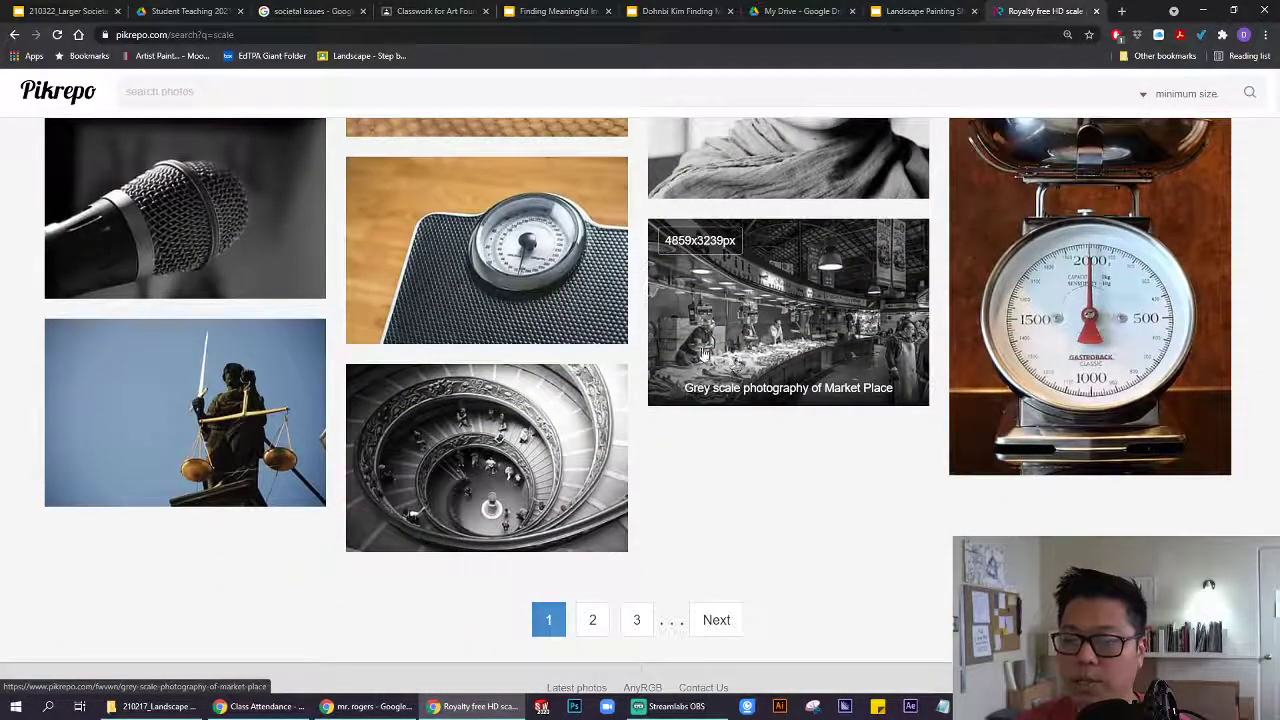
scroll(705, 350, "up", 5)
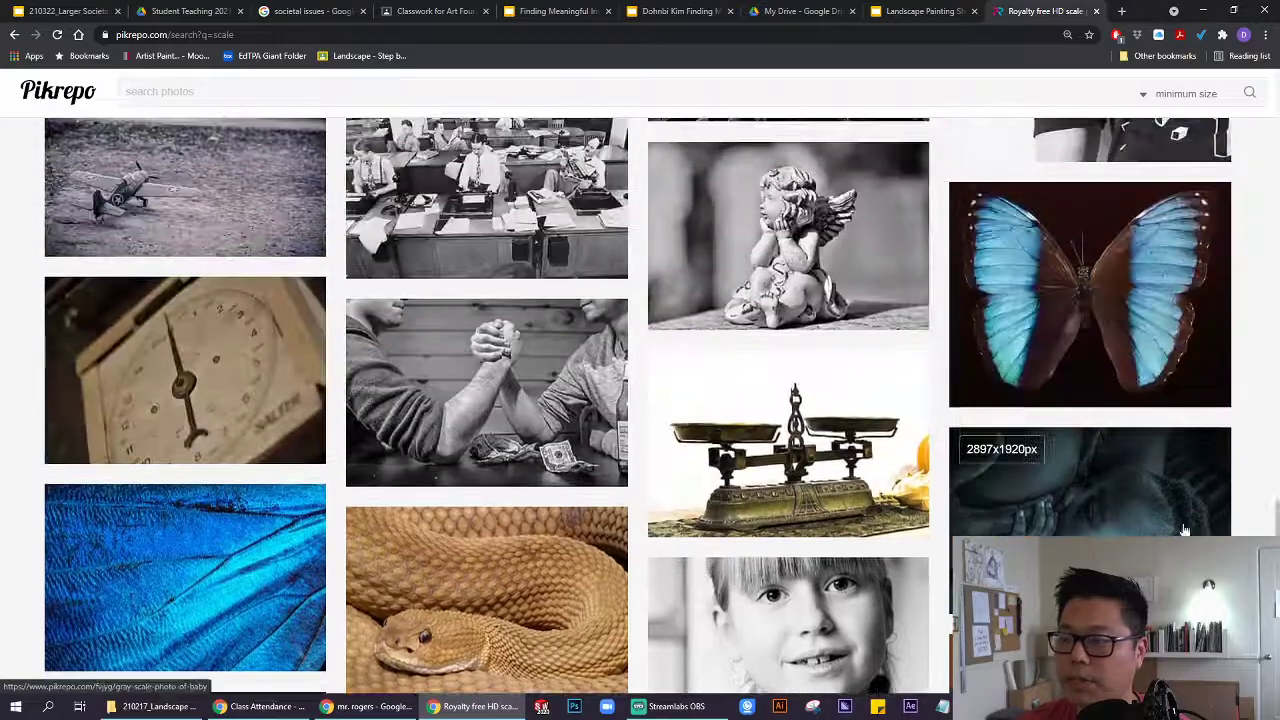
scroll(1184, 530, "up", 15)
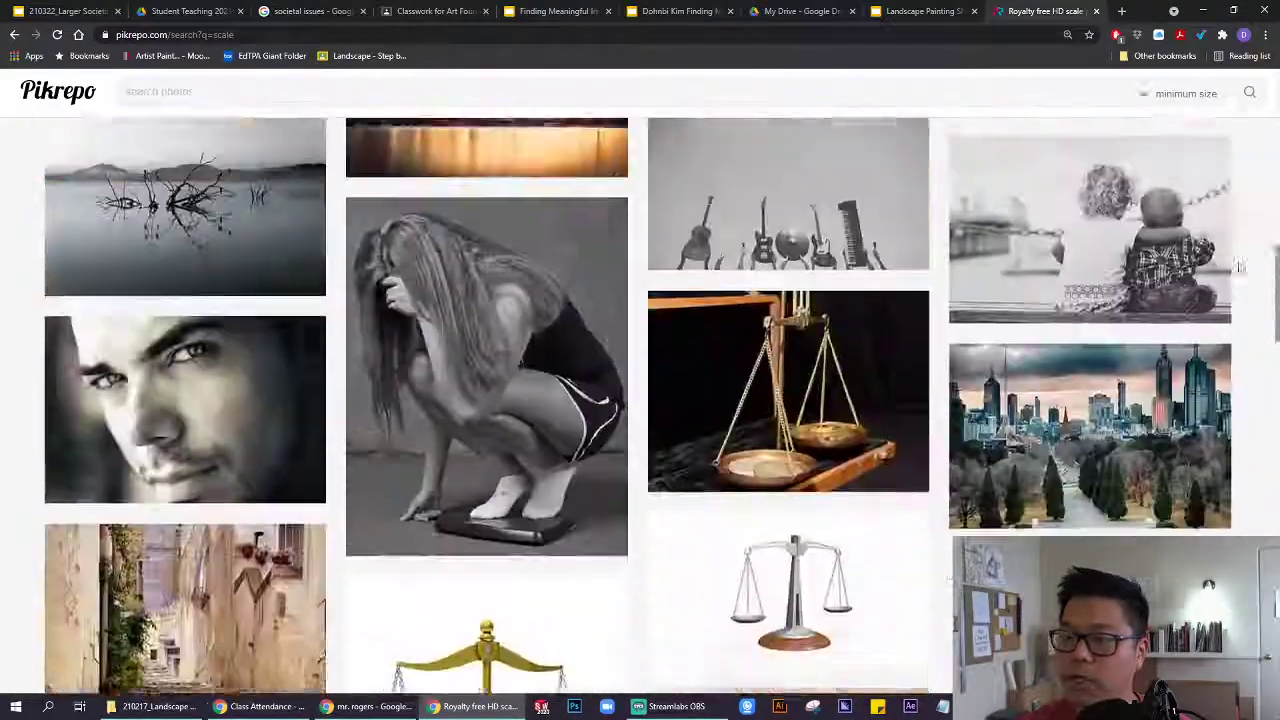
scroll(1220, 163, "up", 10)
scroll(591, 103, "down", 5)
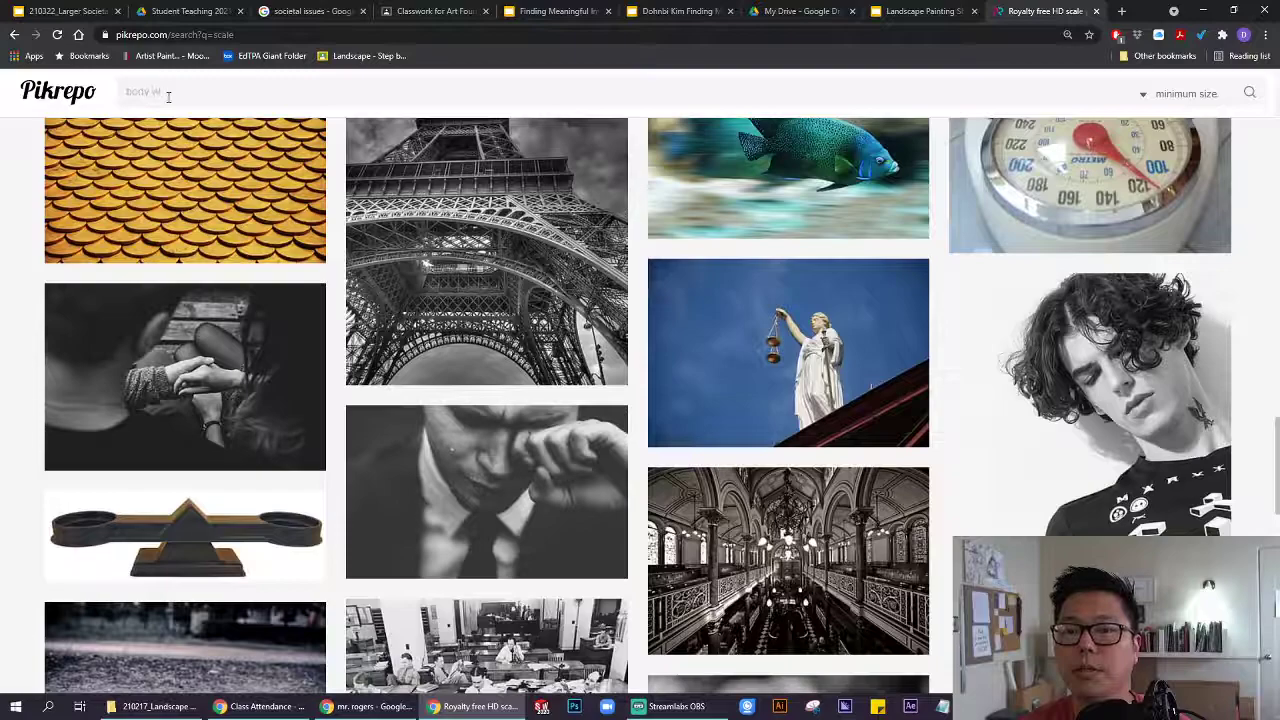
key("Return")
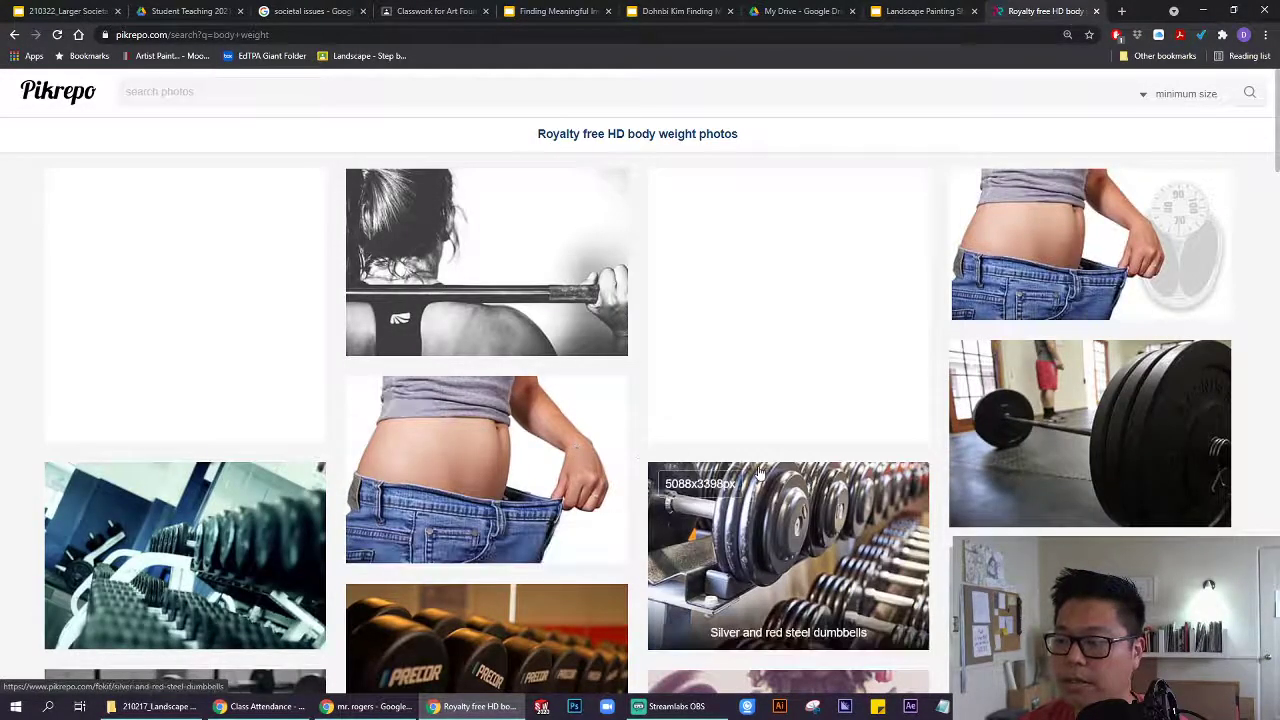
scroll(758, 473, "down", 3)
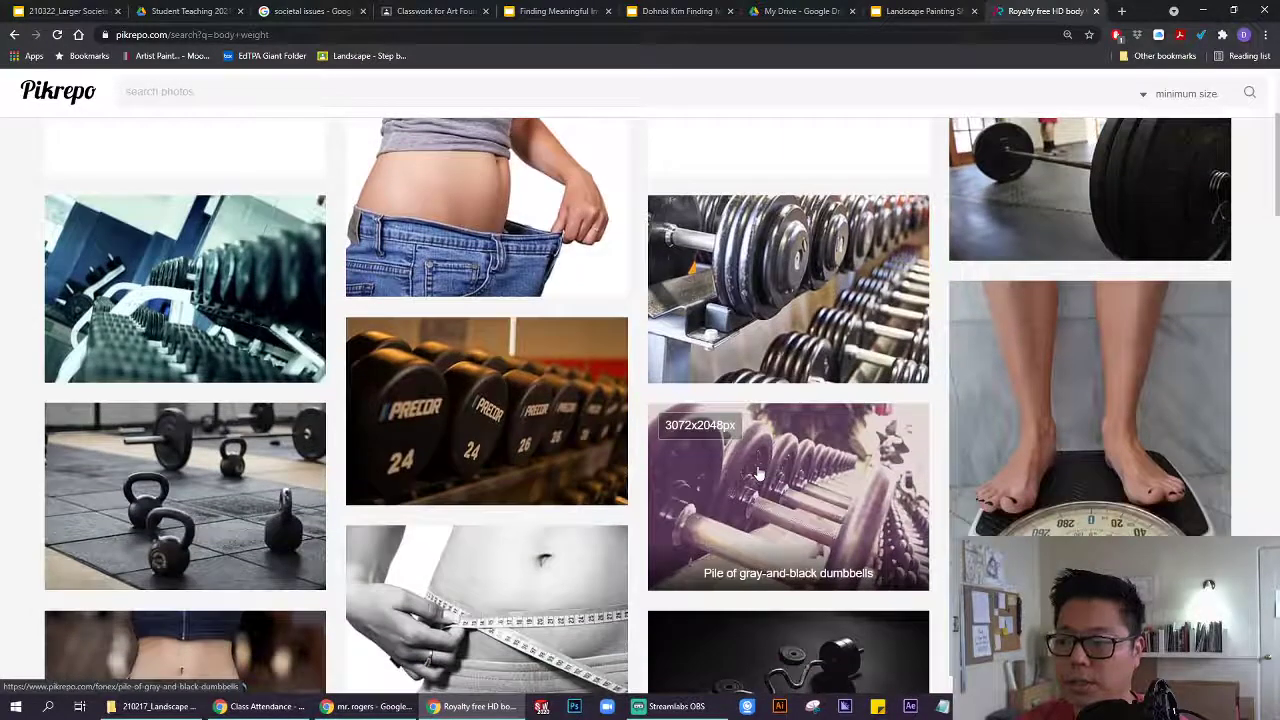
scroll(1018, 378, "down", 2)
scroll(1048, 376, "down", 2)
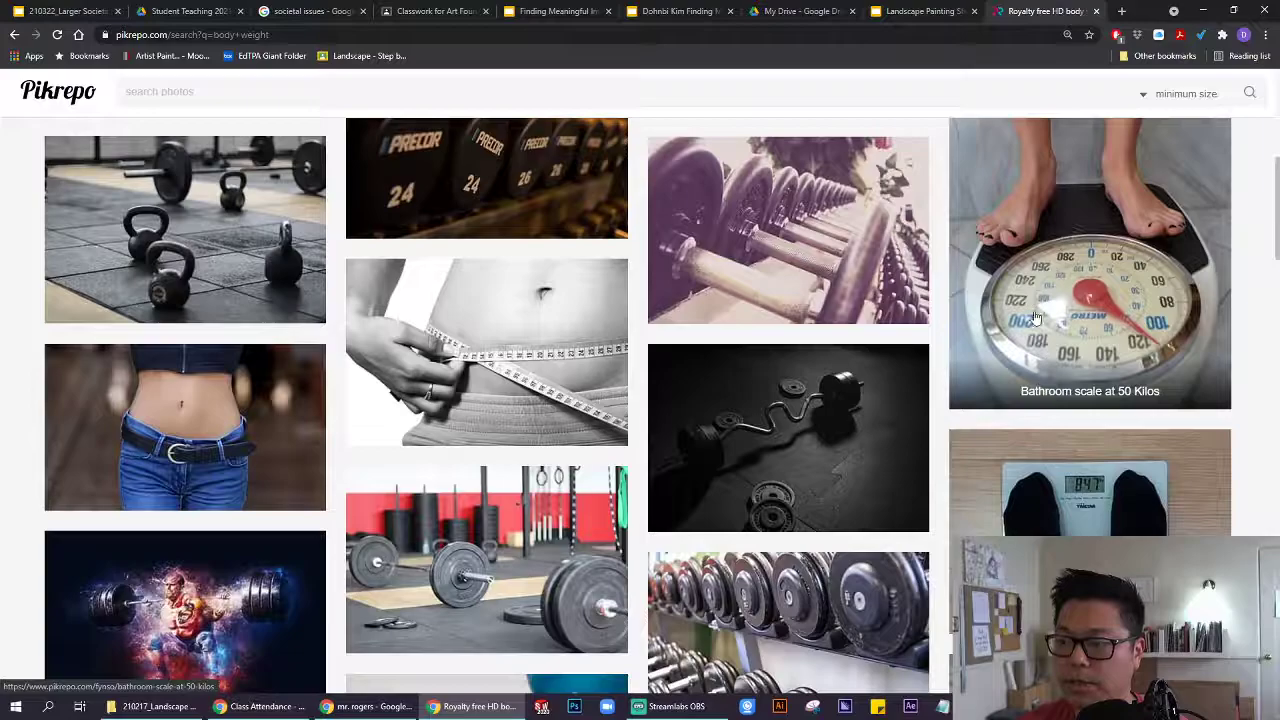
scroll(1036, 318, "down", 5)
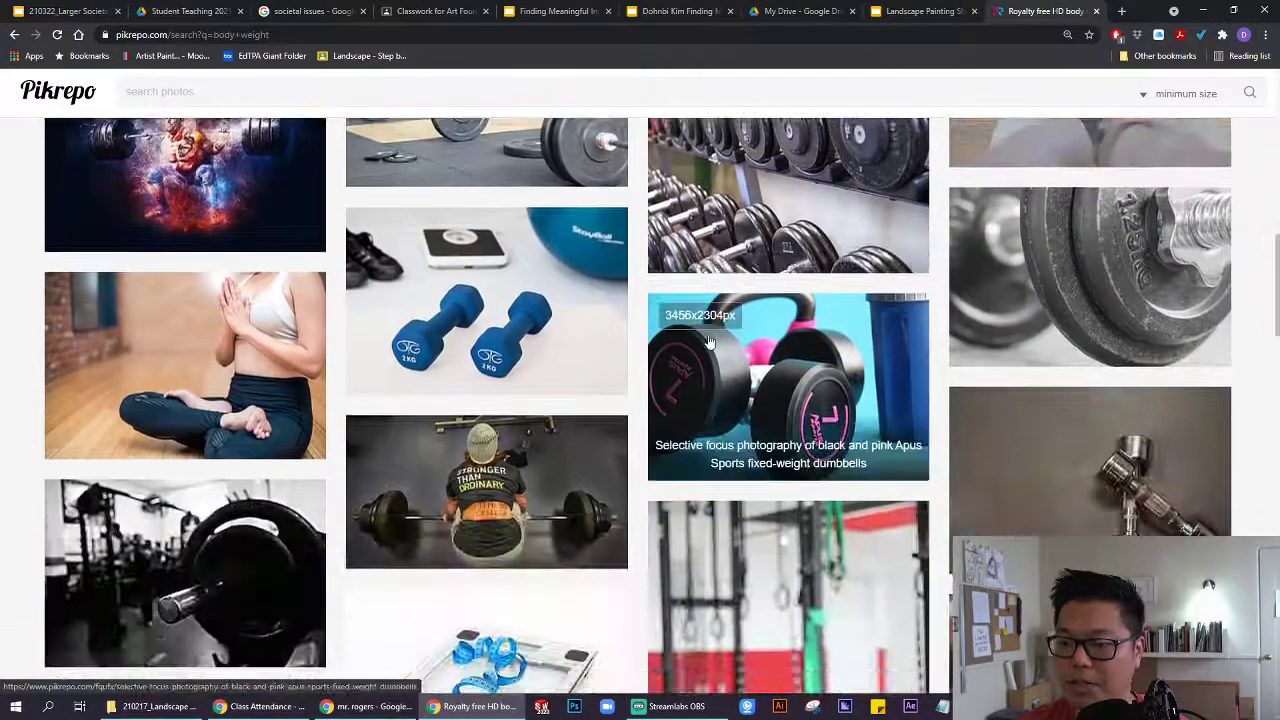
scroll(708, 343, "down", 8)
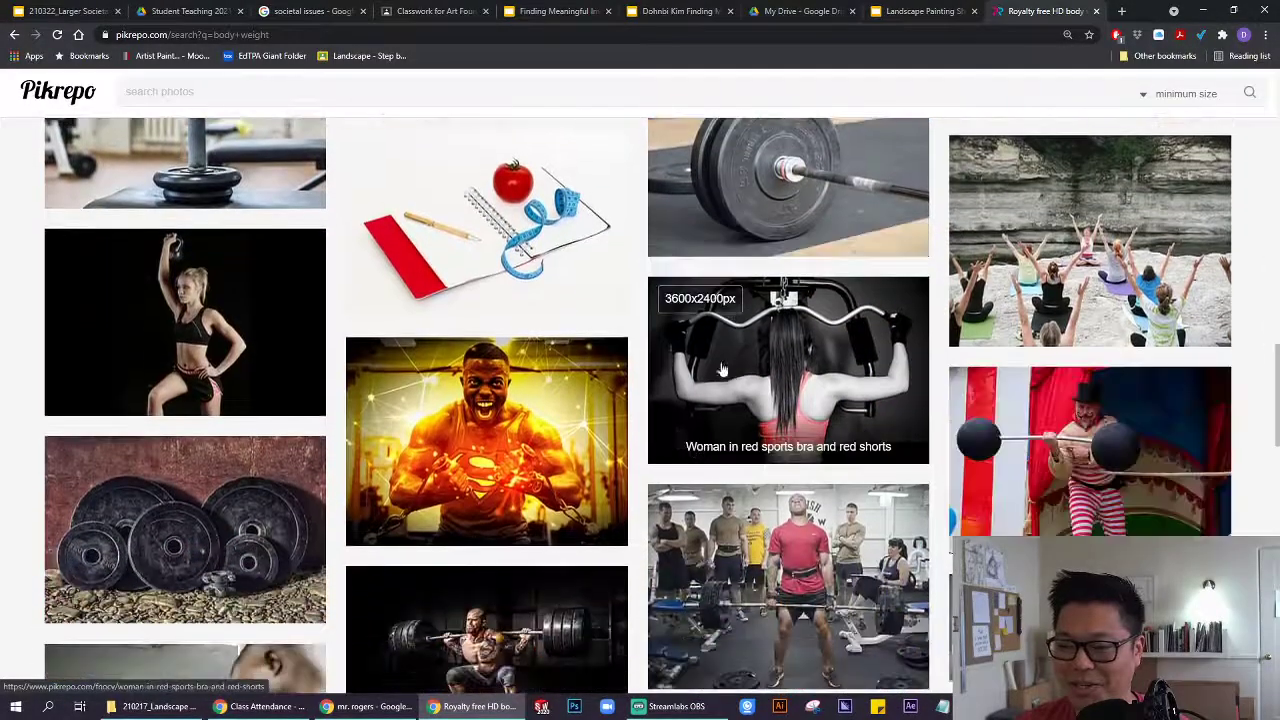
scroll(535, 400, "down", 3)
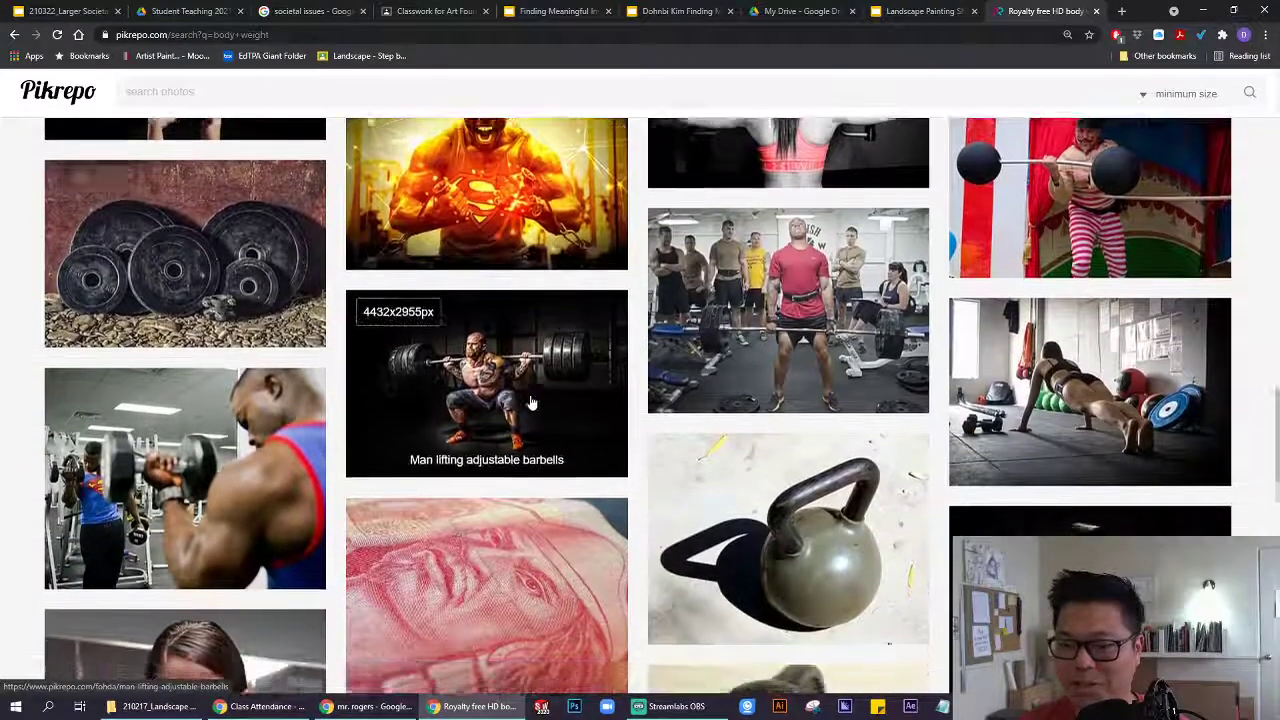
scroll(538, 401, "down", 3)
scroll(550, 400, "up", 15)
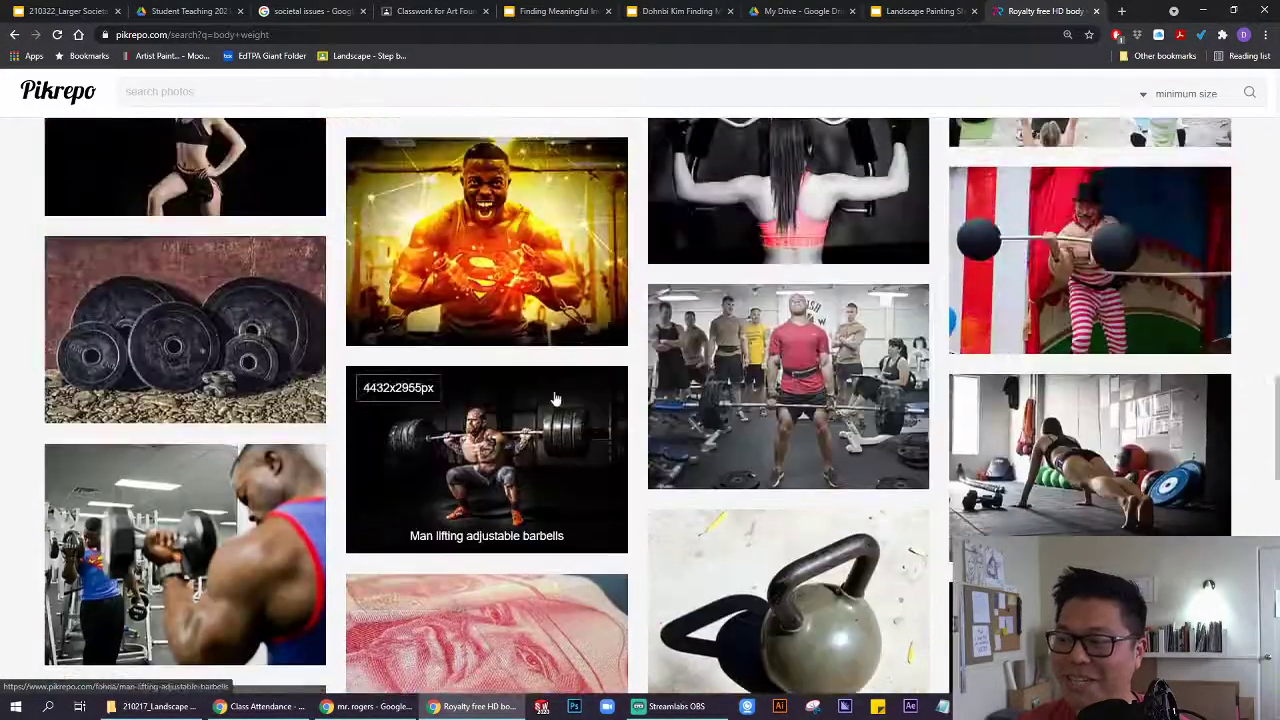
scroll(558, 399, "up", 5)
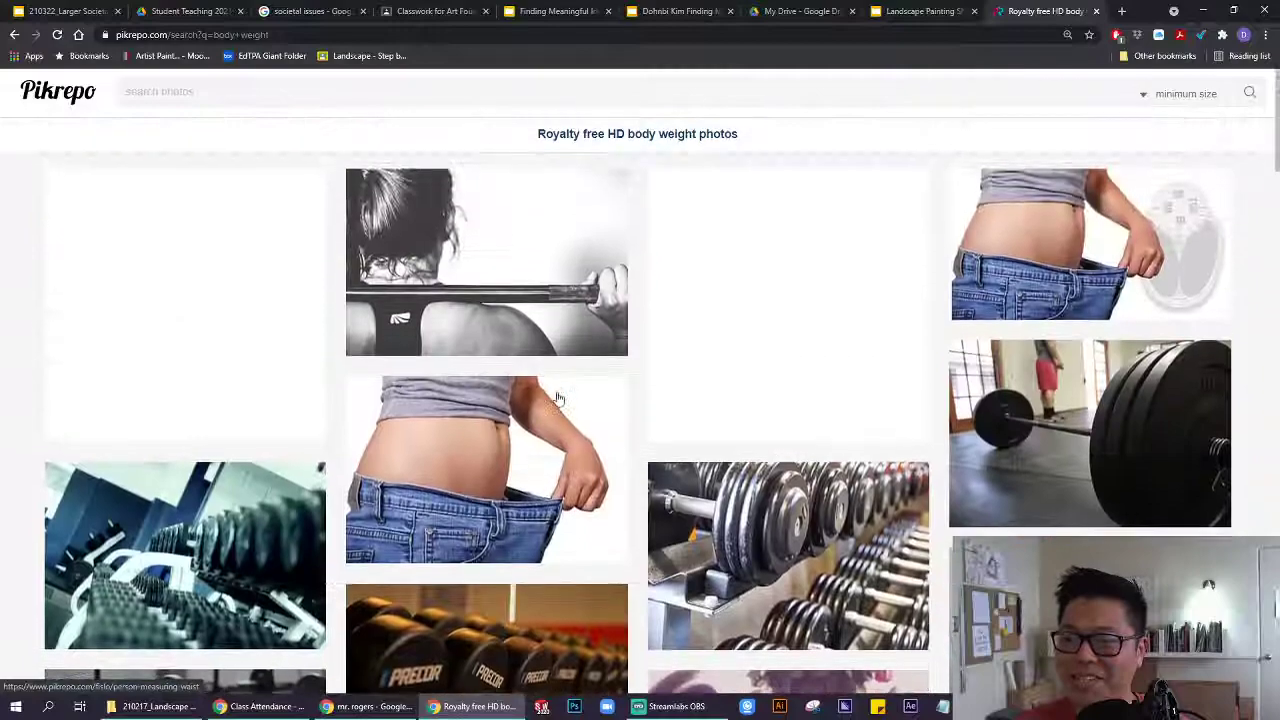
left_click(228, 96)
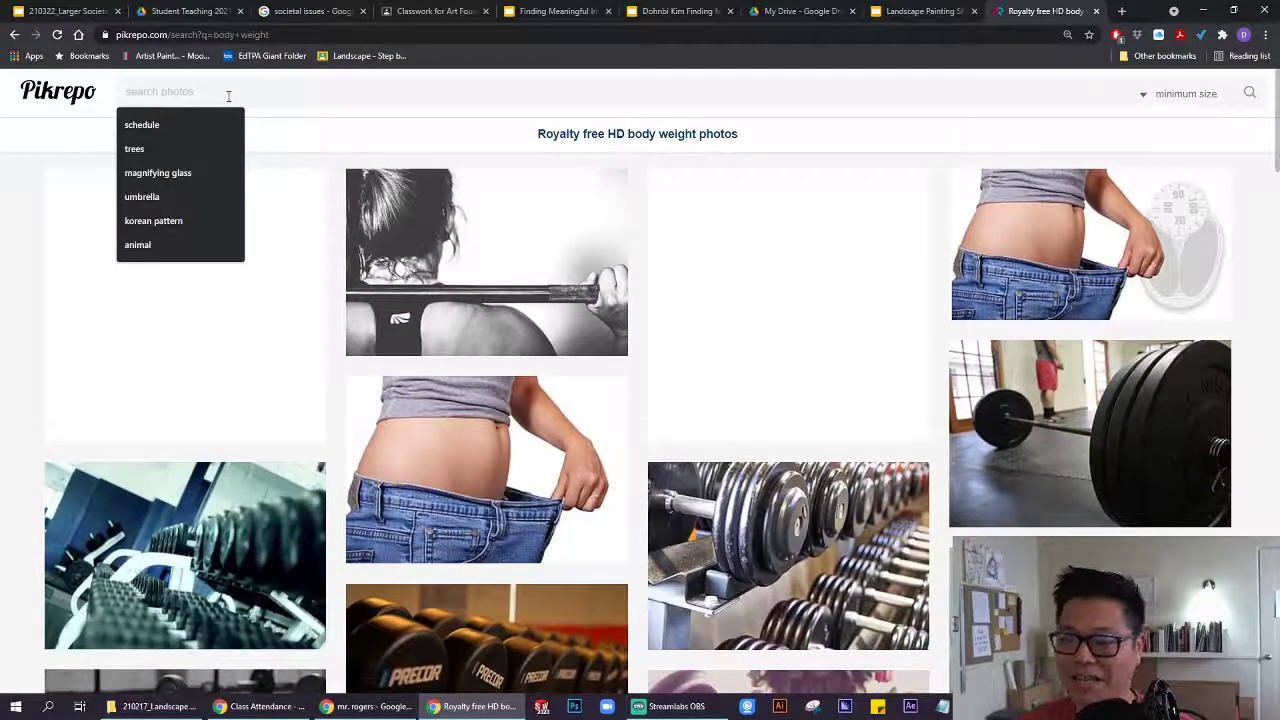
Search for 'weight scale' and browse the balance and dial scale photos.
type("weight")
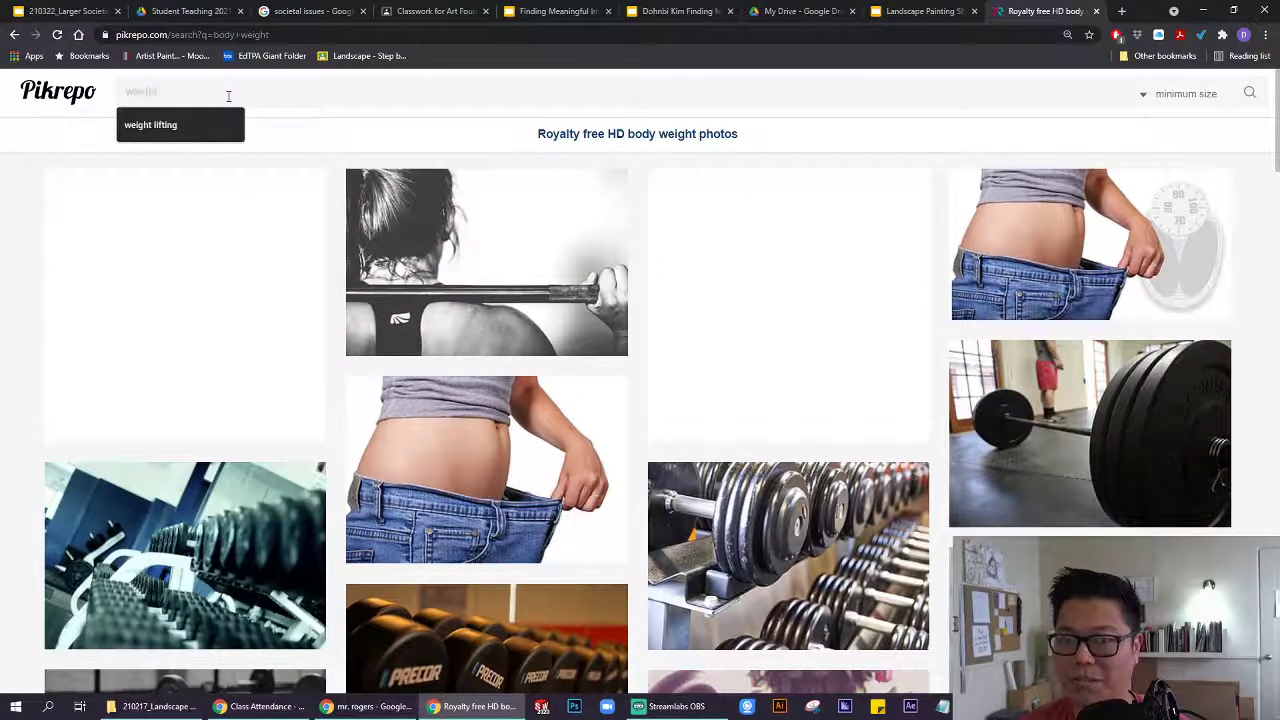
type(" scale")
key("Return")
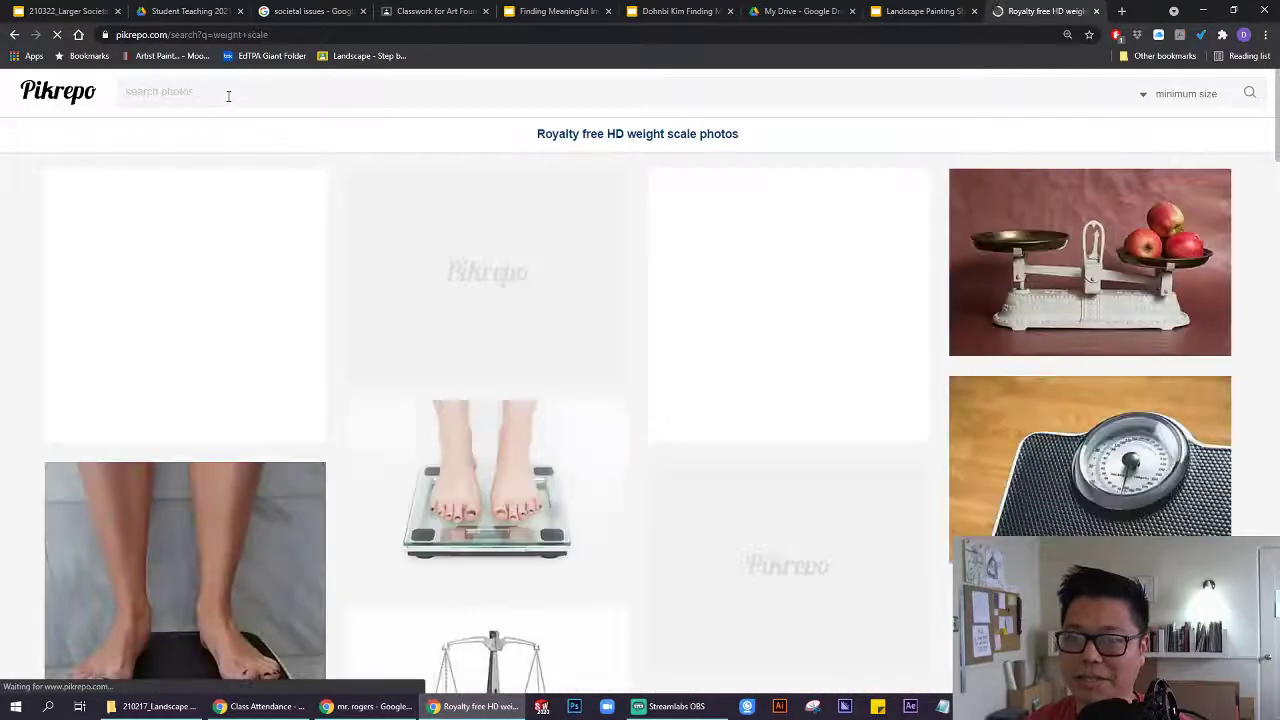
scroll(900, 376, "down", 2)
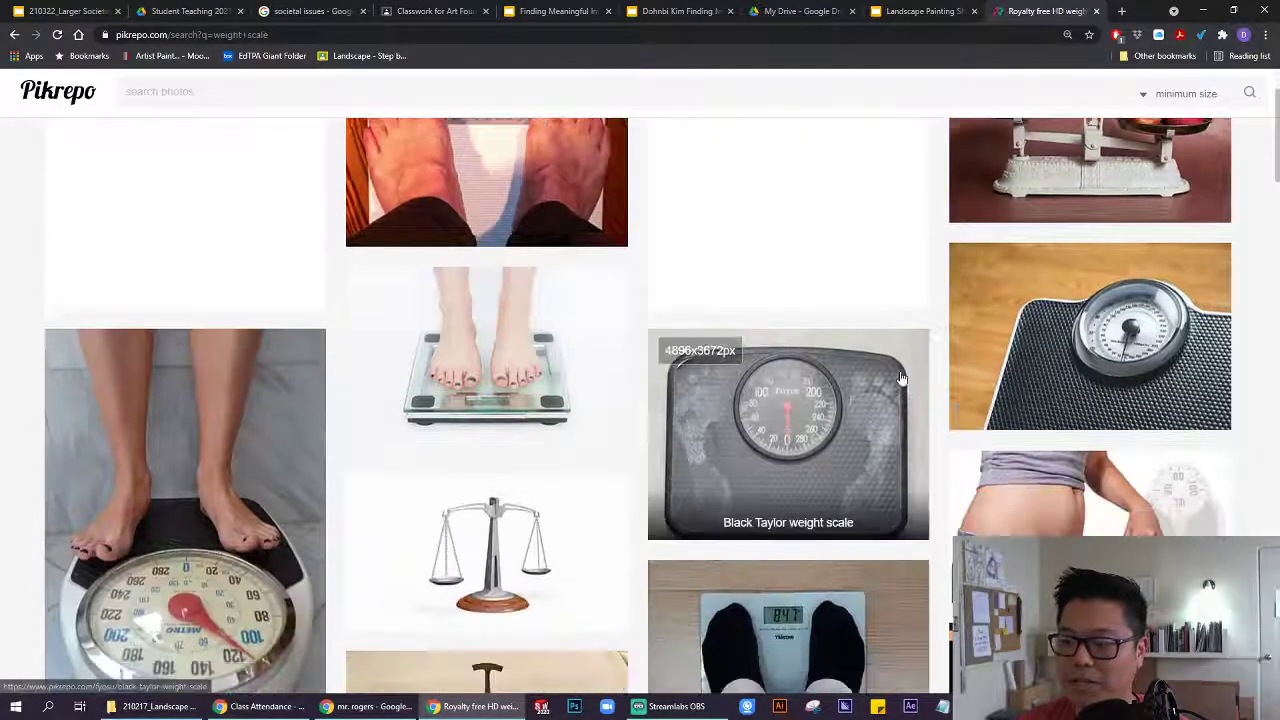
scroll(900, 376, "down", 9)
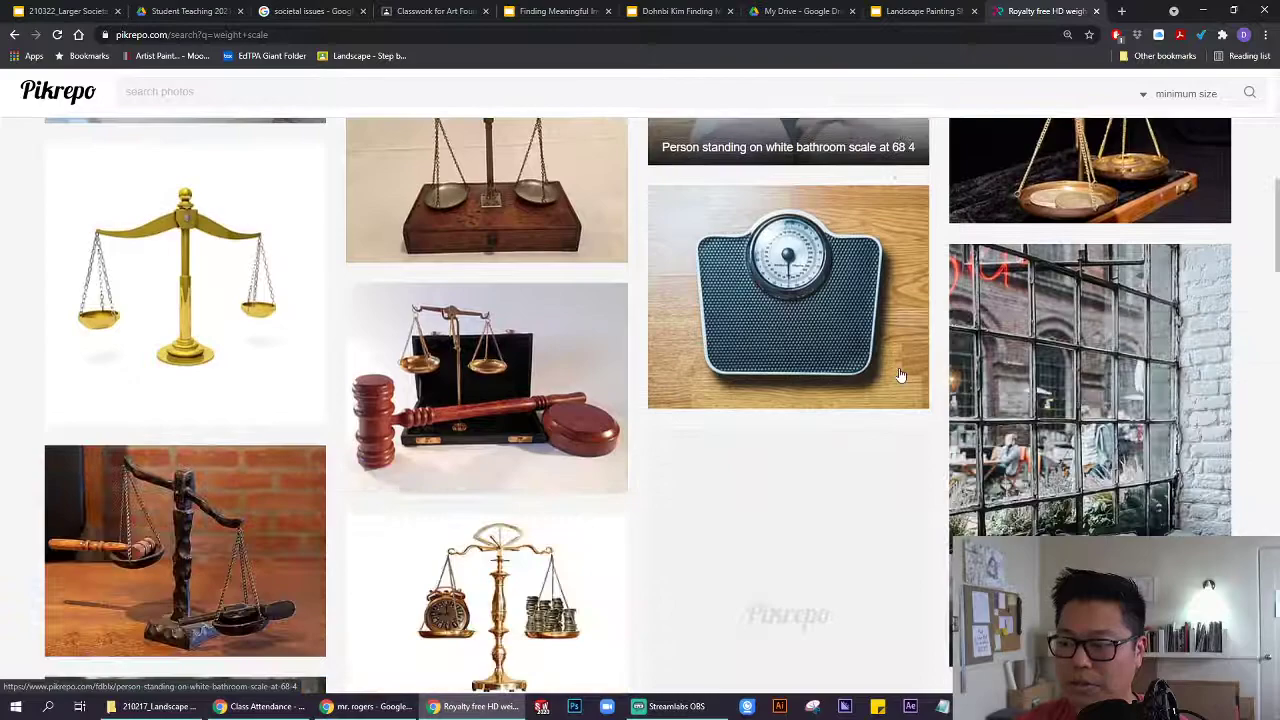
scroll(900, 376, "down", 4)
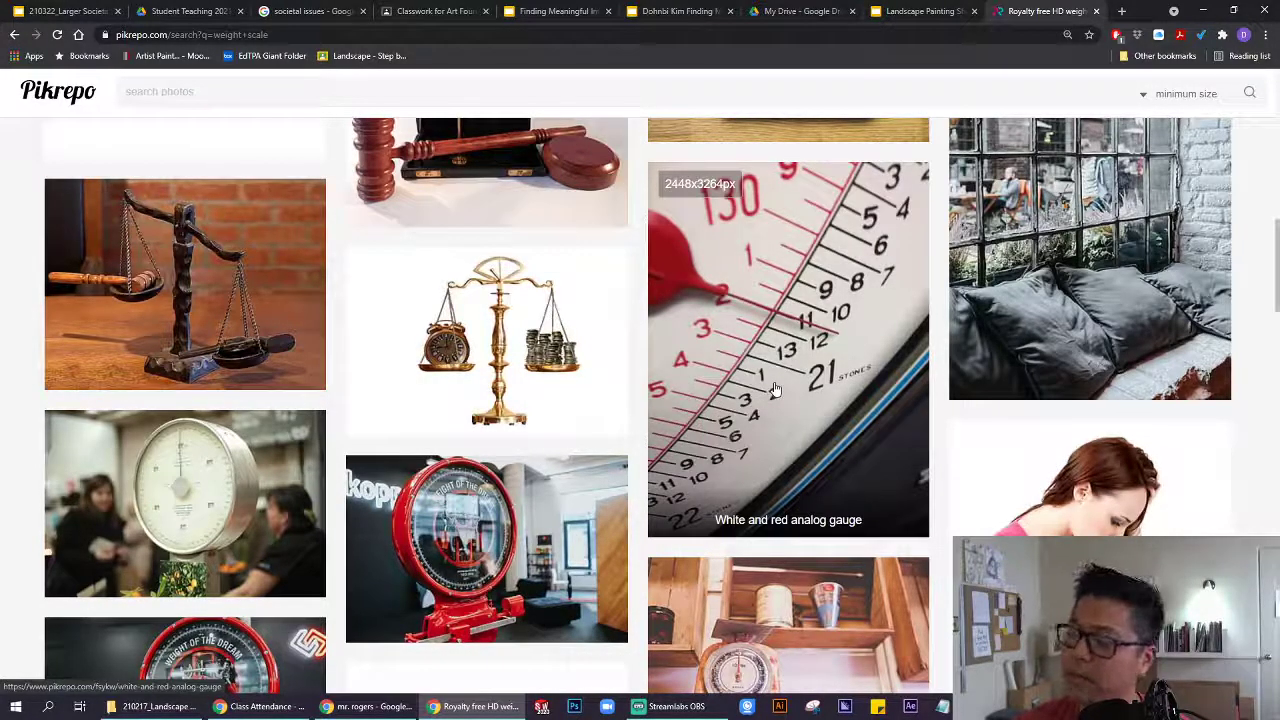
Open the White and red analog gauge photo and download its original file.
left_click(776, 366)
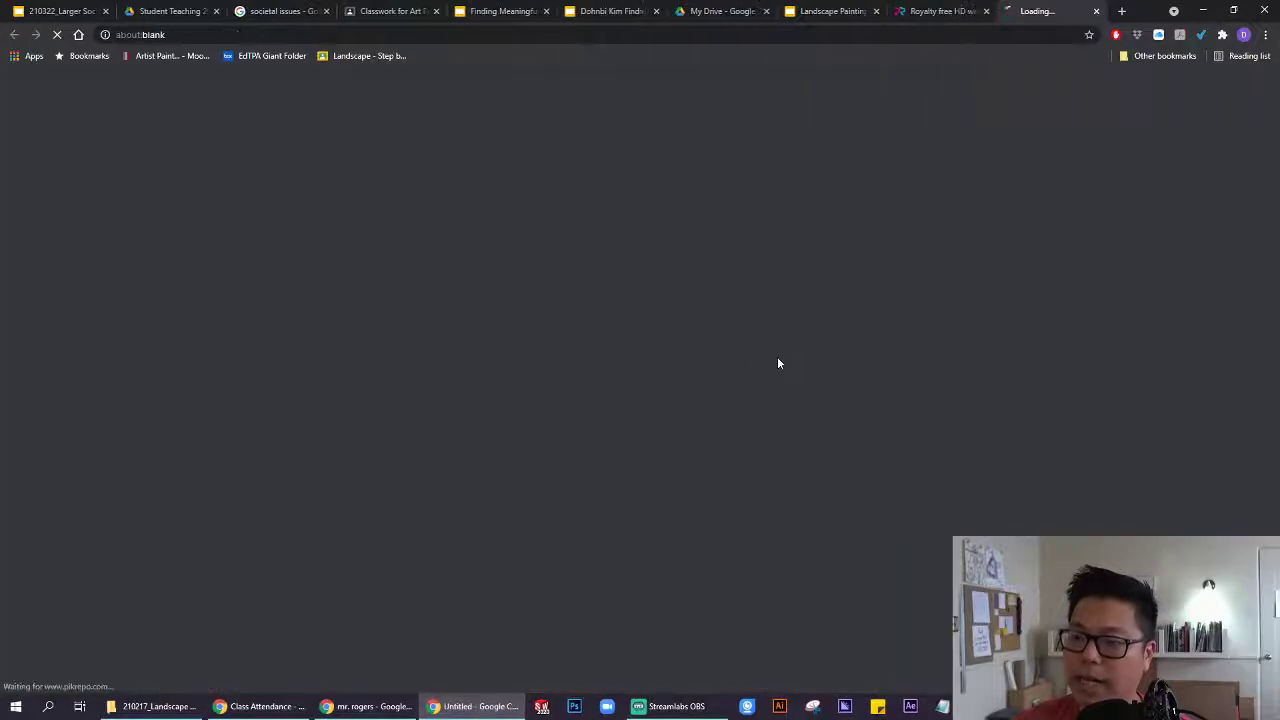
scroll(619, 400, "down", 3)
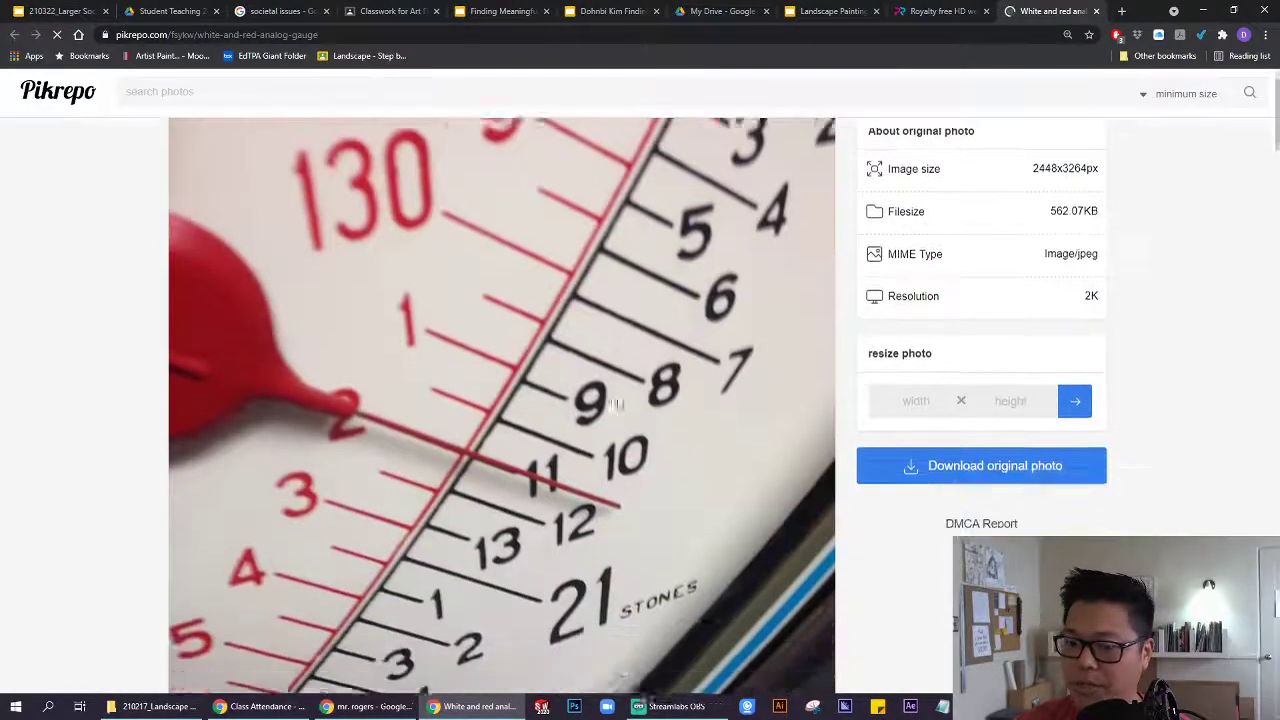
scroll(619, 400, "up", 2)
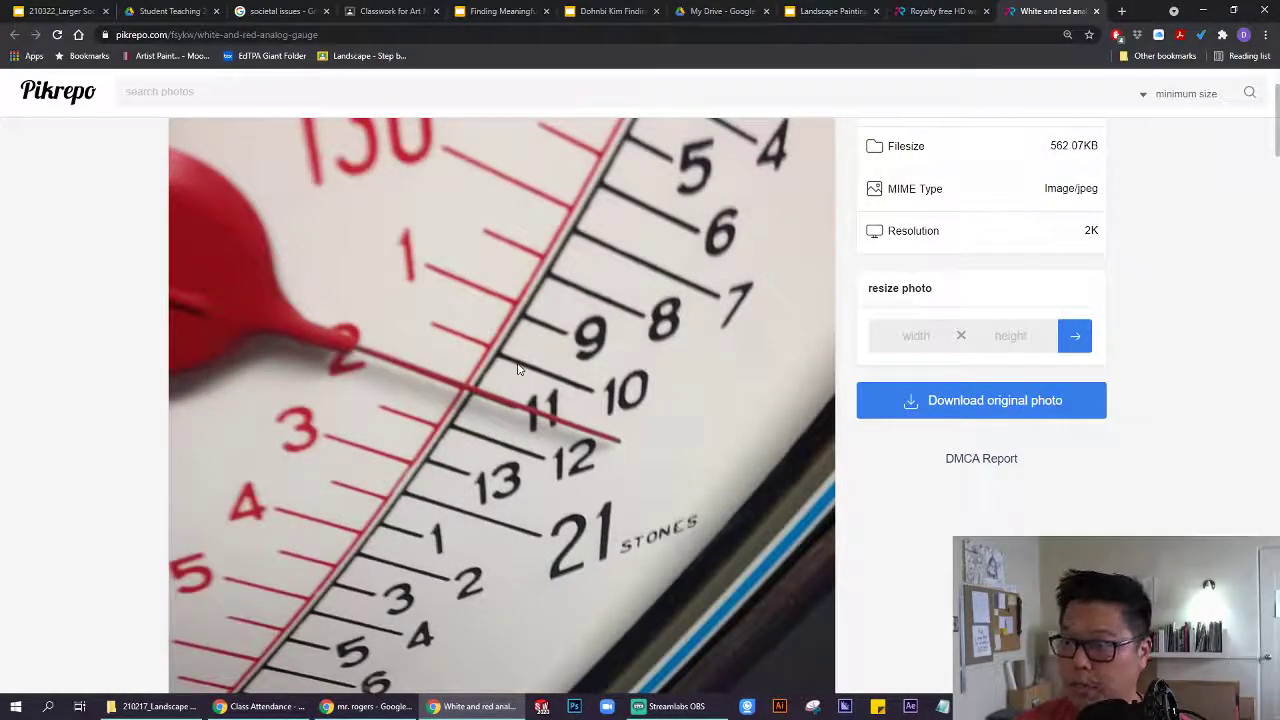
left_click(930, 405)
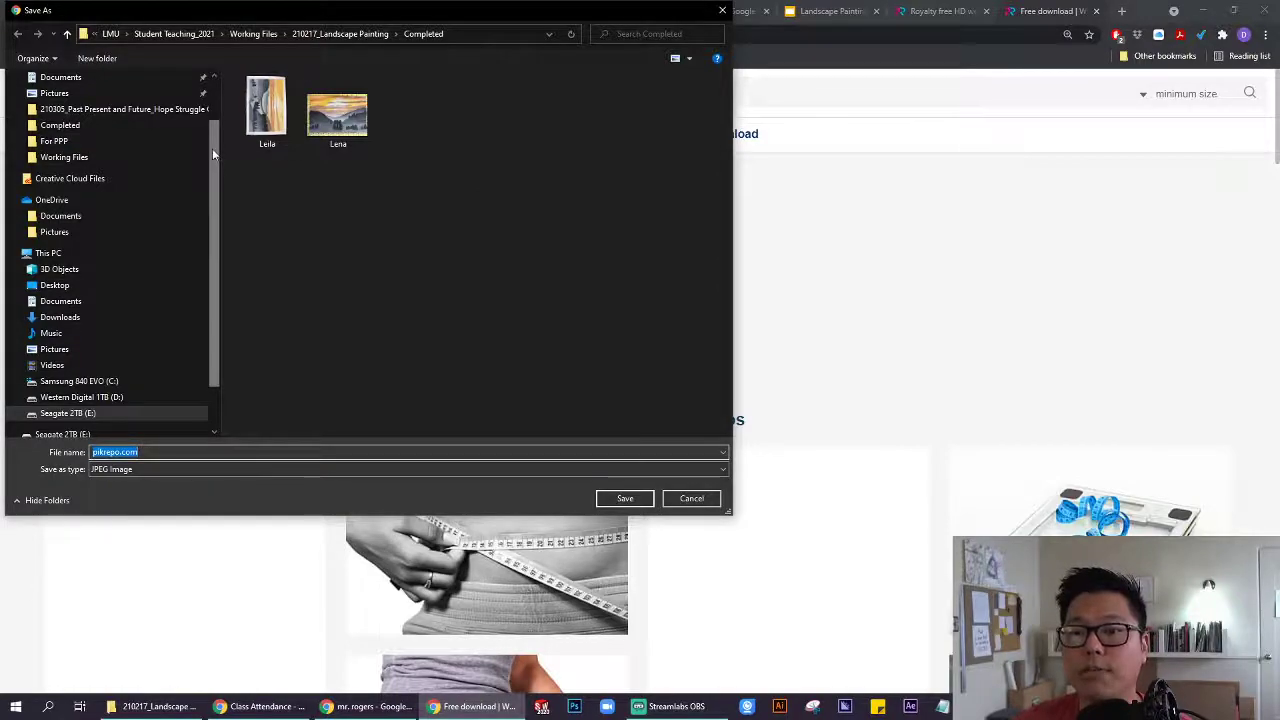
Save the gauge photo in the Desktop folder with the file name Scale.
scroll(212, 148, "up", 3)
left_click(60, 104)
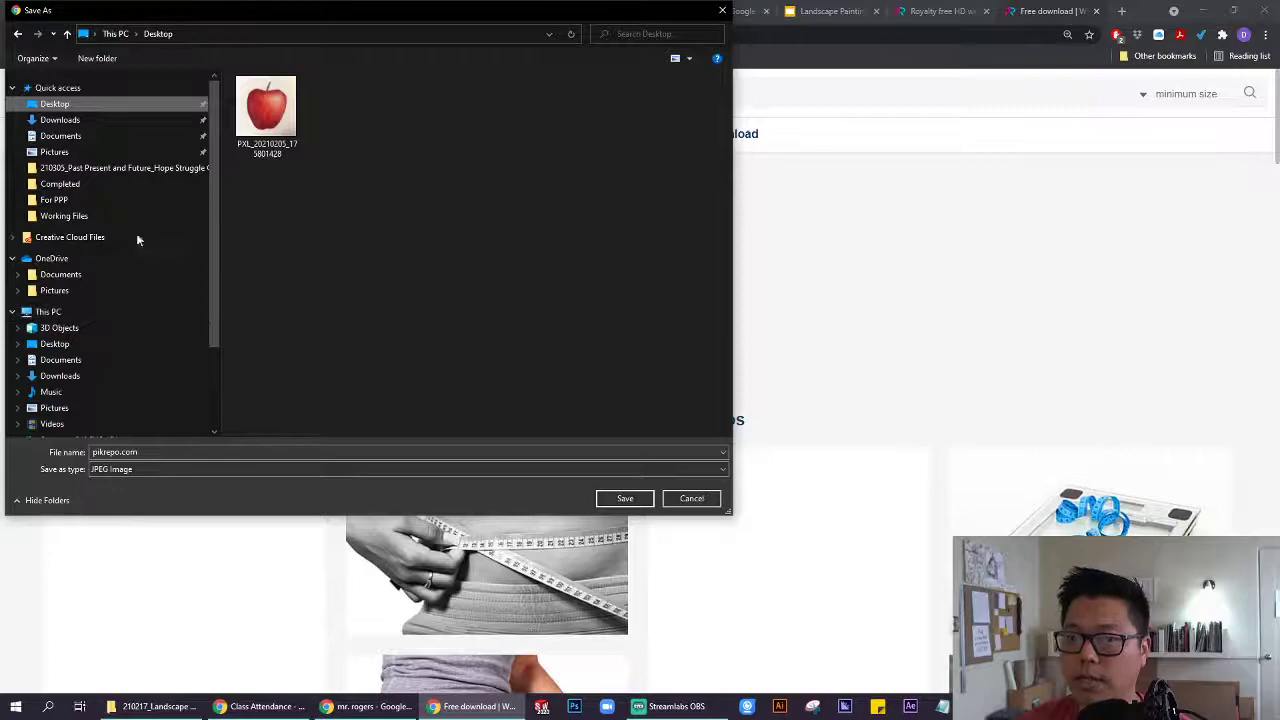
key("Tab")
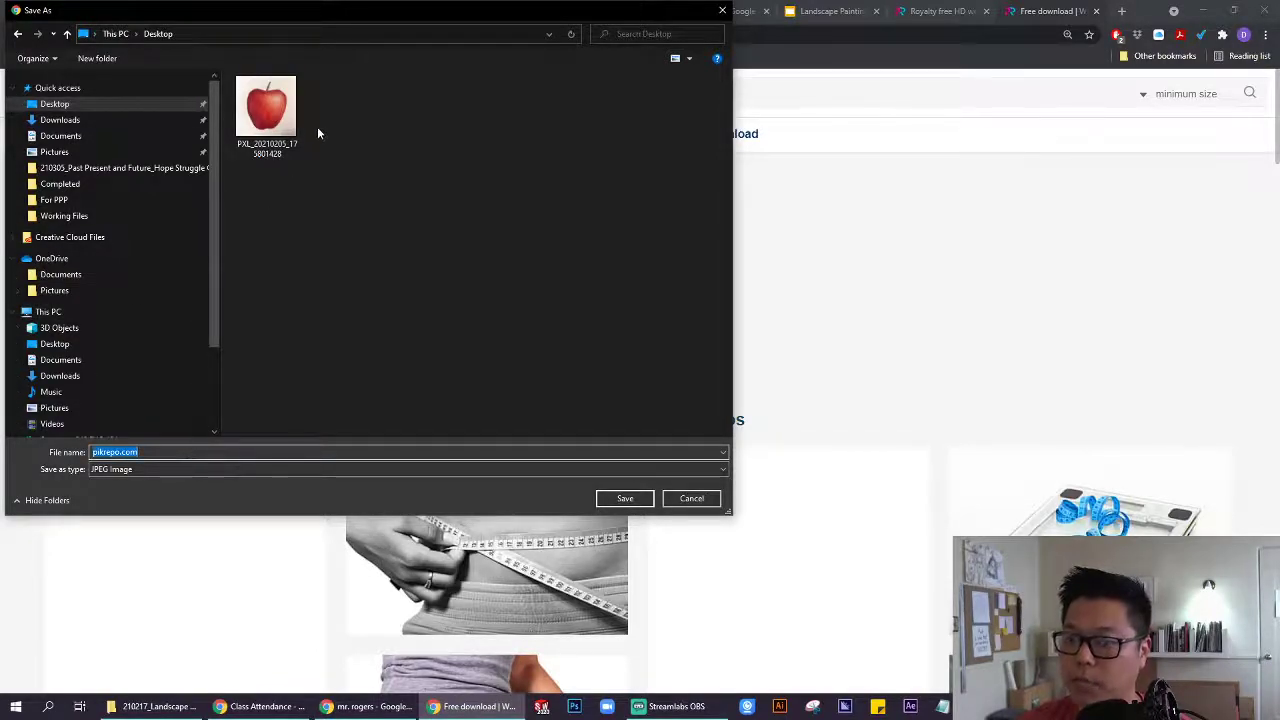
type("Scal")
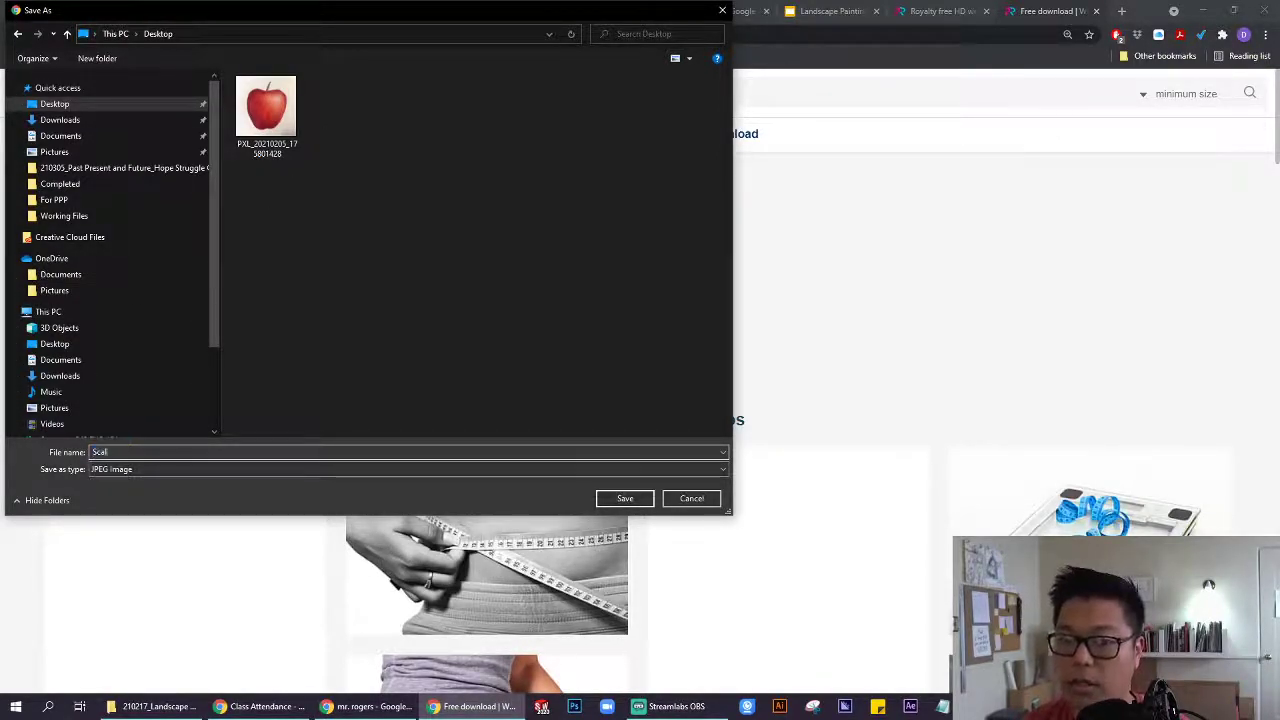
type("e")
key("ctrl+a")
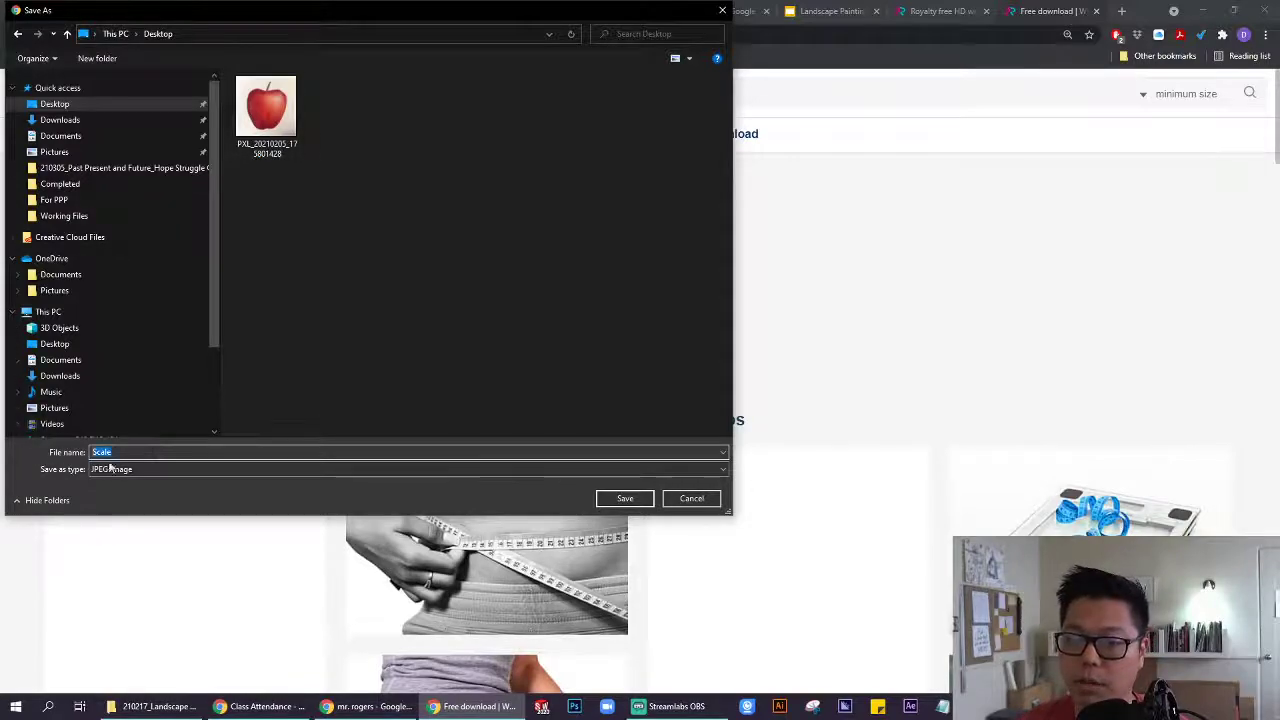
left_click(110, 455)
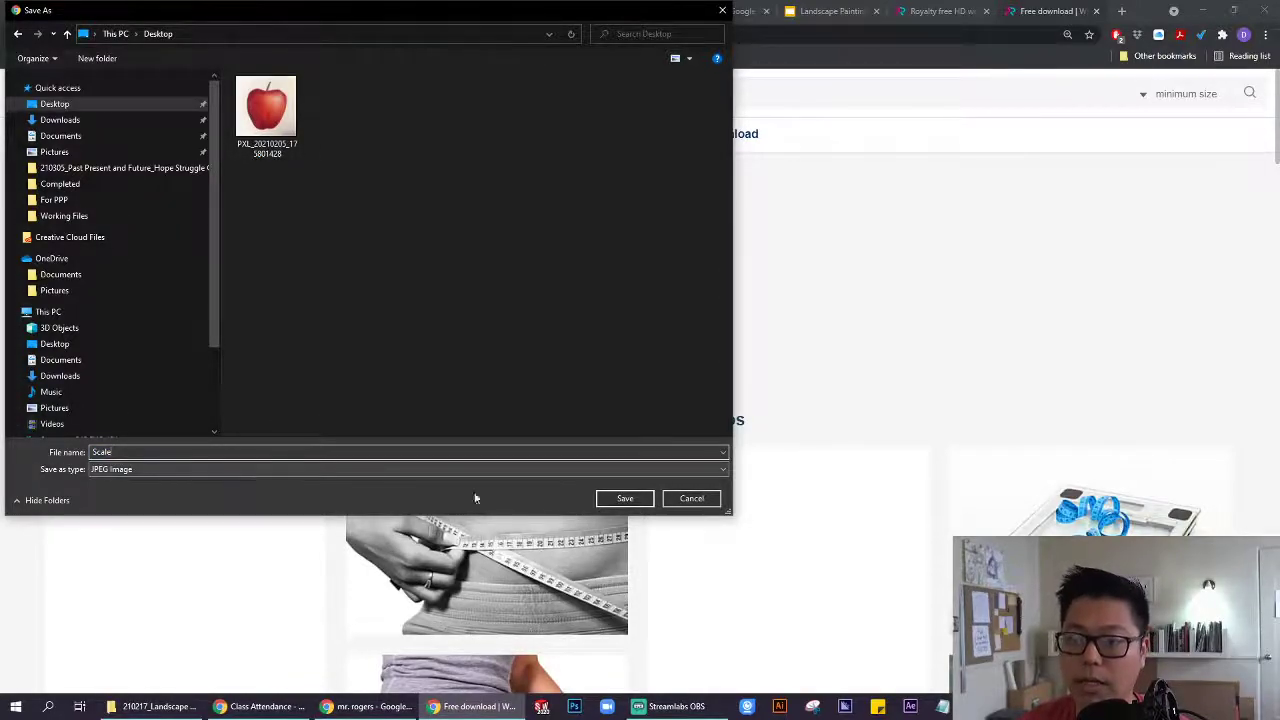
left_click(603, 498)
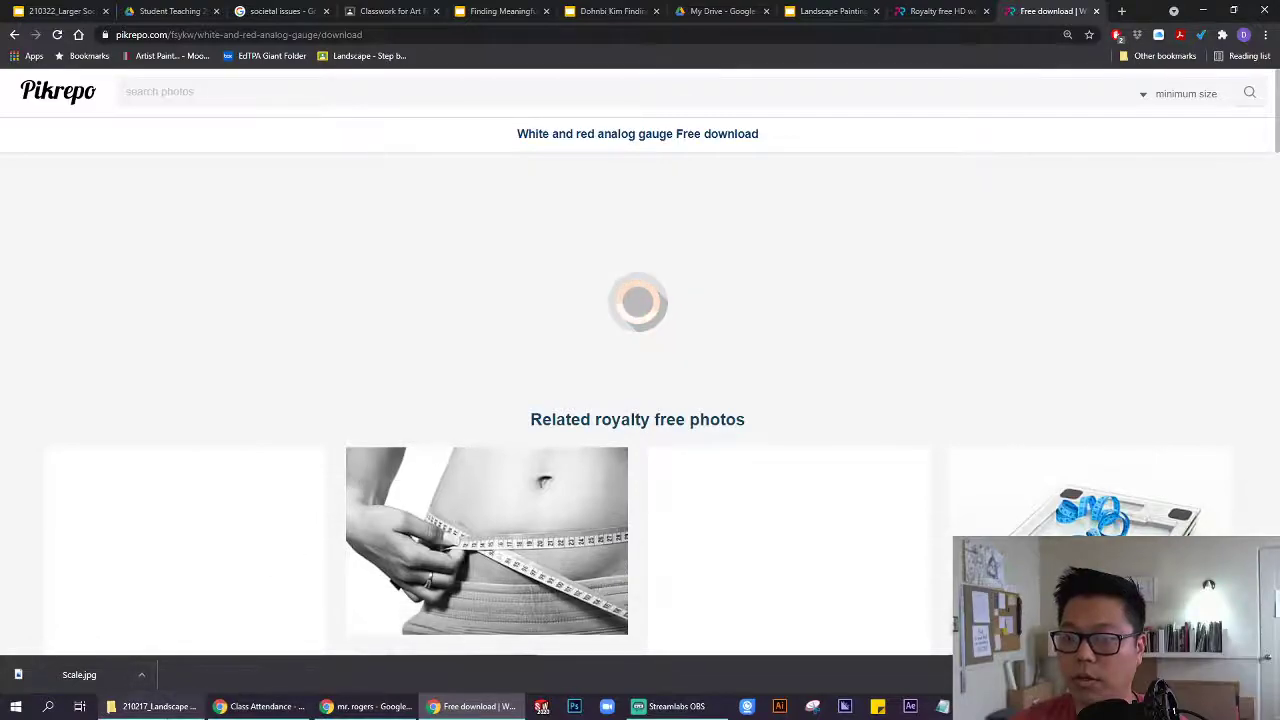
Show Scale.jpg in its Desktop folder, view it full-size in Photos, then close it.
left_click(141, 676)
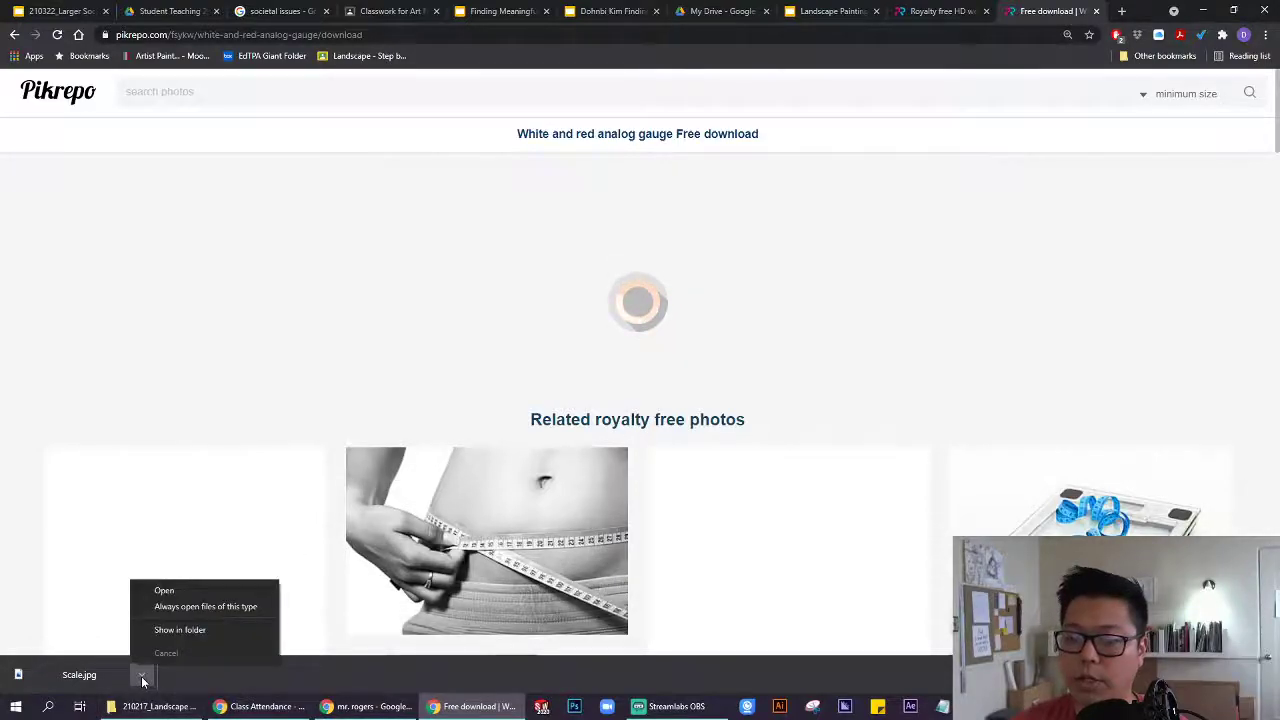
left_click(169, 630)
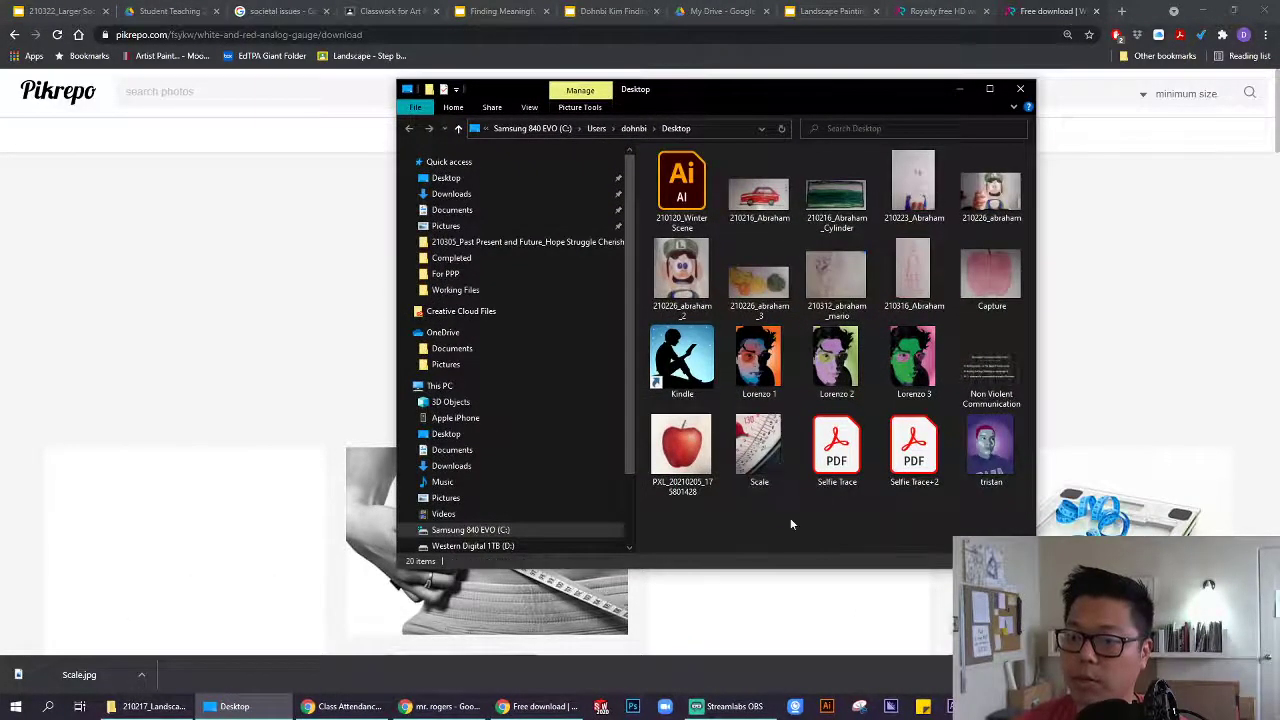
double_click(757, 466)
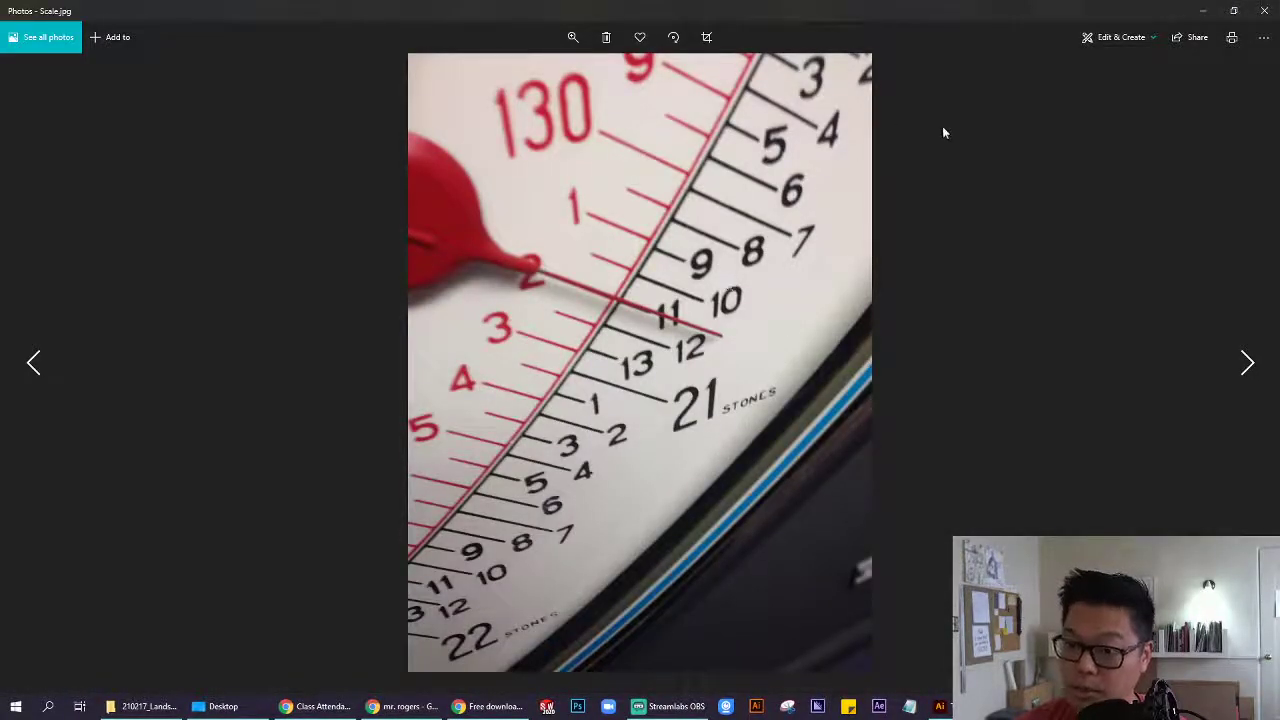
left_click(1265, 17)
left_click_drag(674, 91, 873, 183)
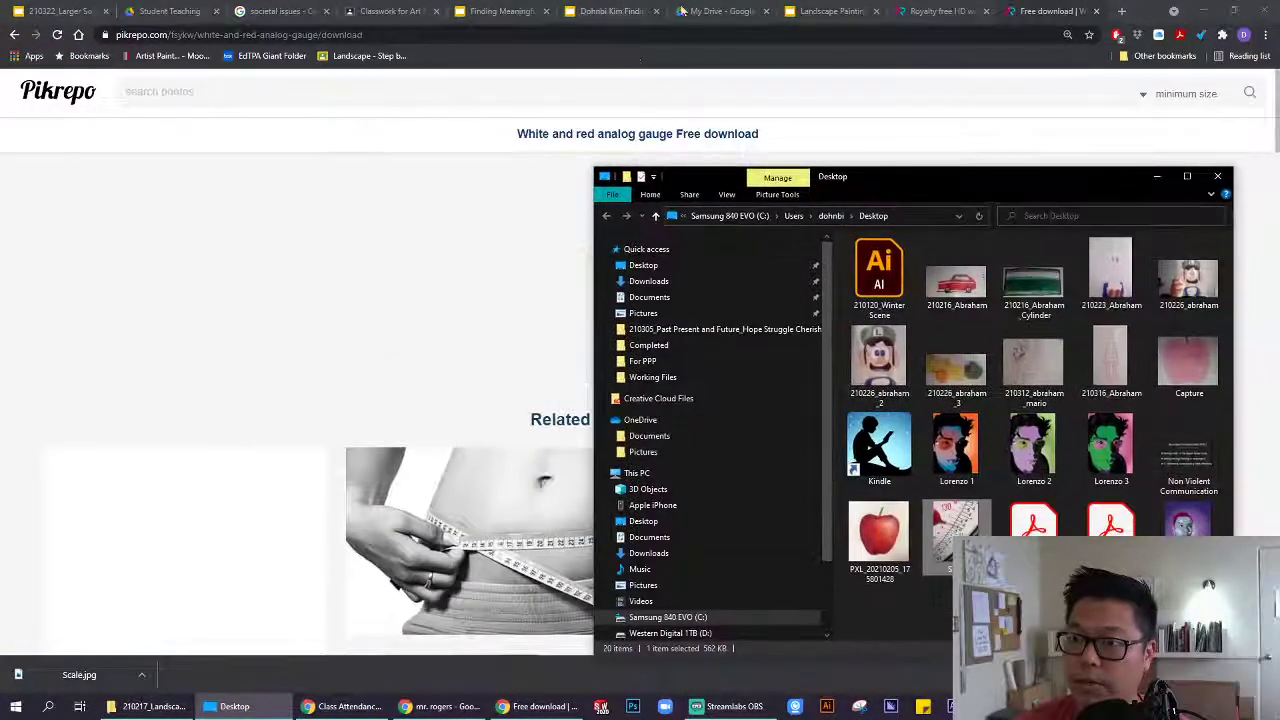
Drag Scale.jpg from the Desktop folder onto slide 3 and delete the old man-on-bench photo.
left_click(617, 12)
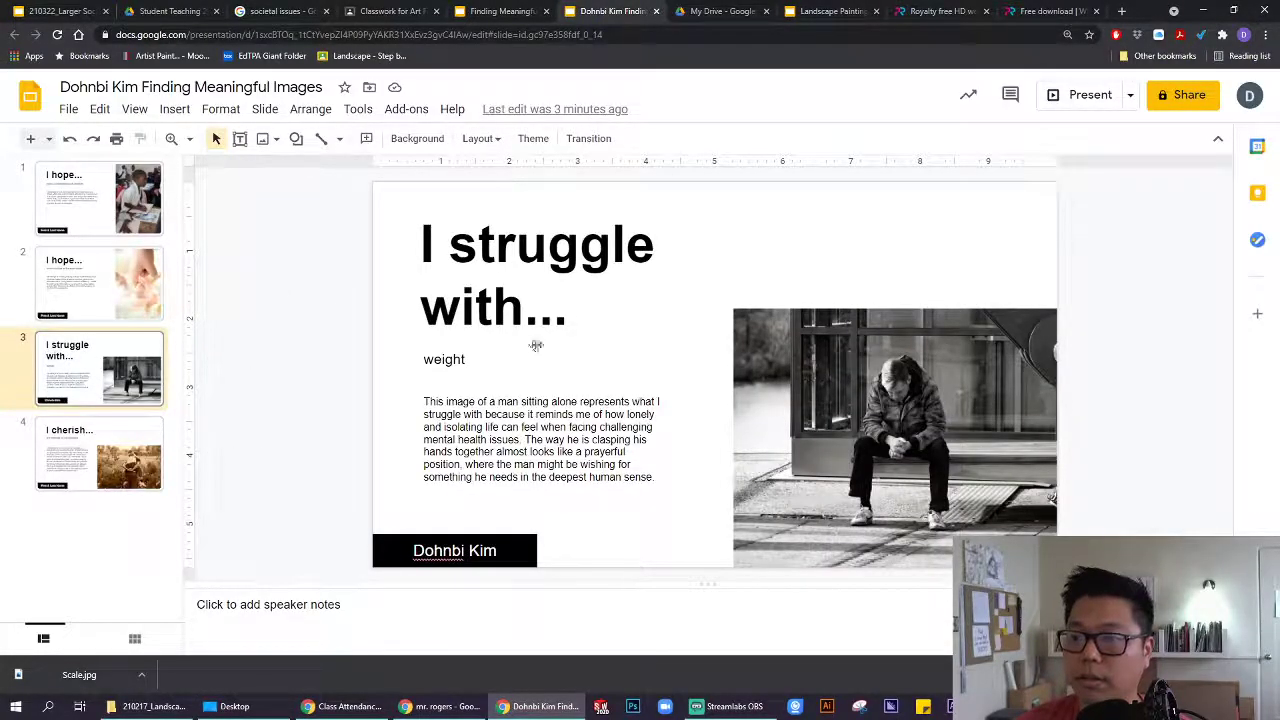
left_click(956, 395)
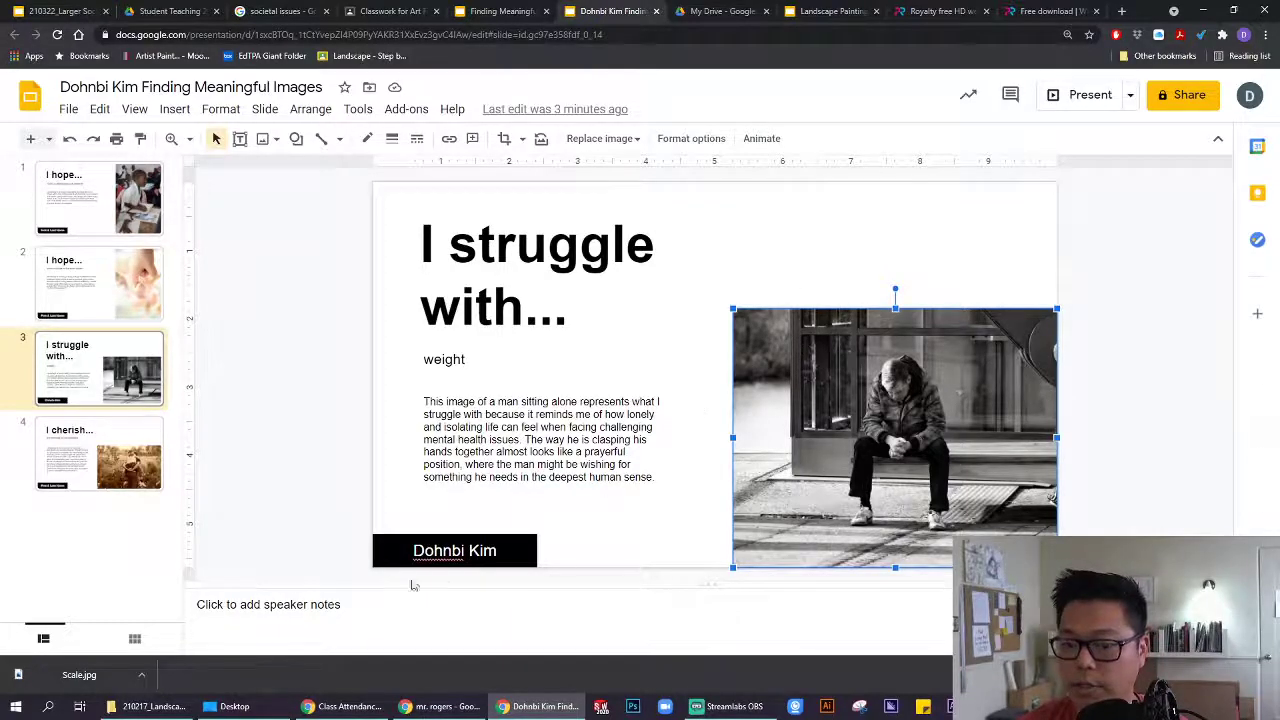
left_click(160, 707)
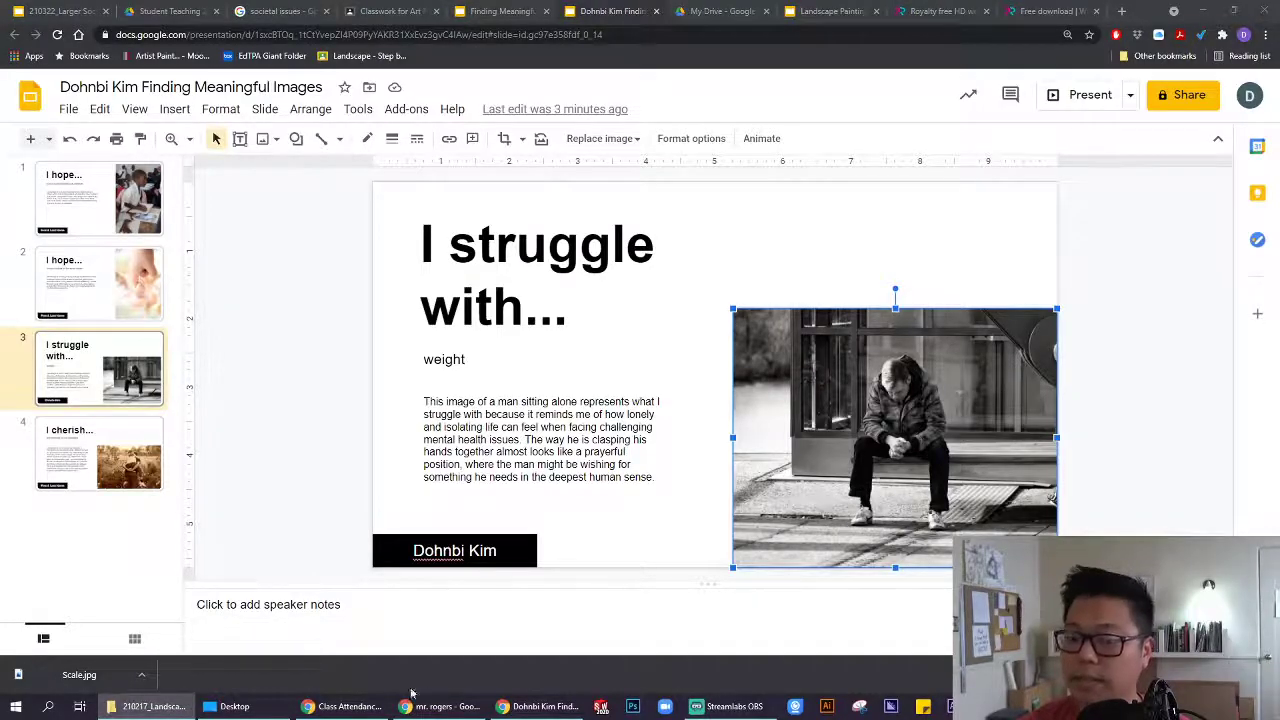
left_click(234, 706)
left_click_drag(942, 182, 362, 134)
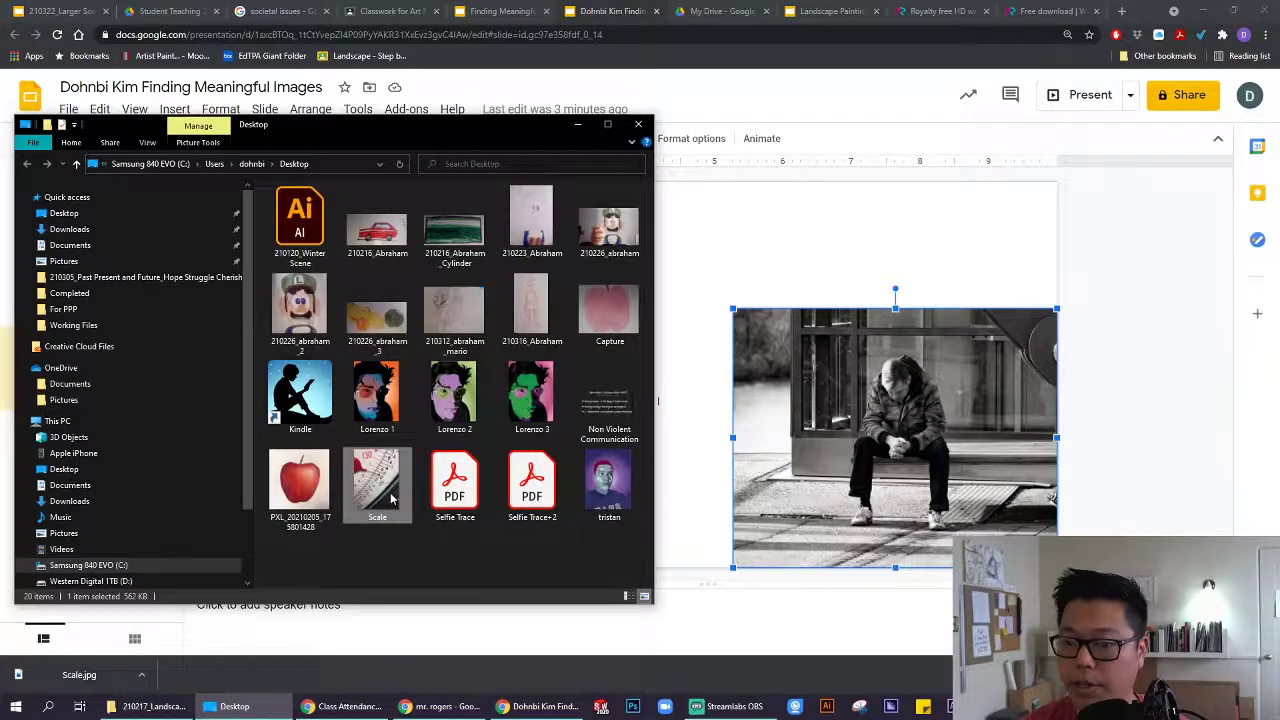
left_click_drag(392, 498, 934, 370)
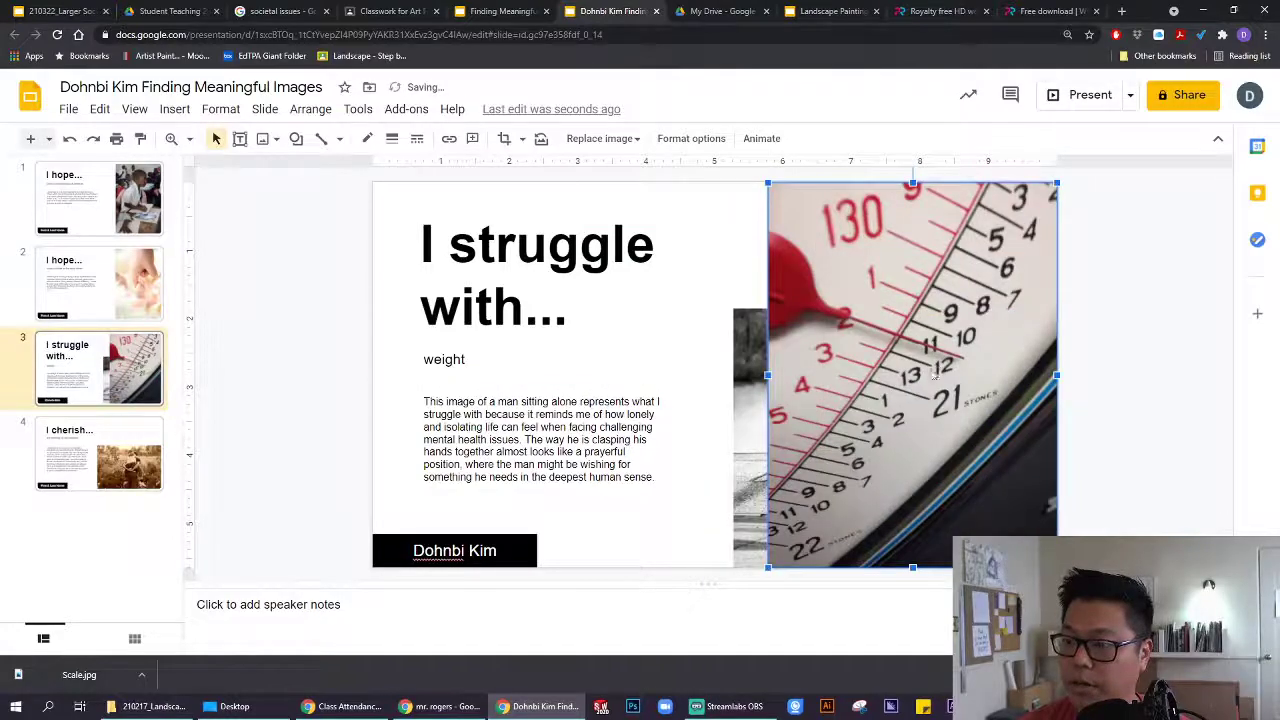
left_click(753, 330)
key("Delete")
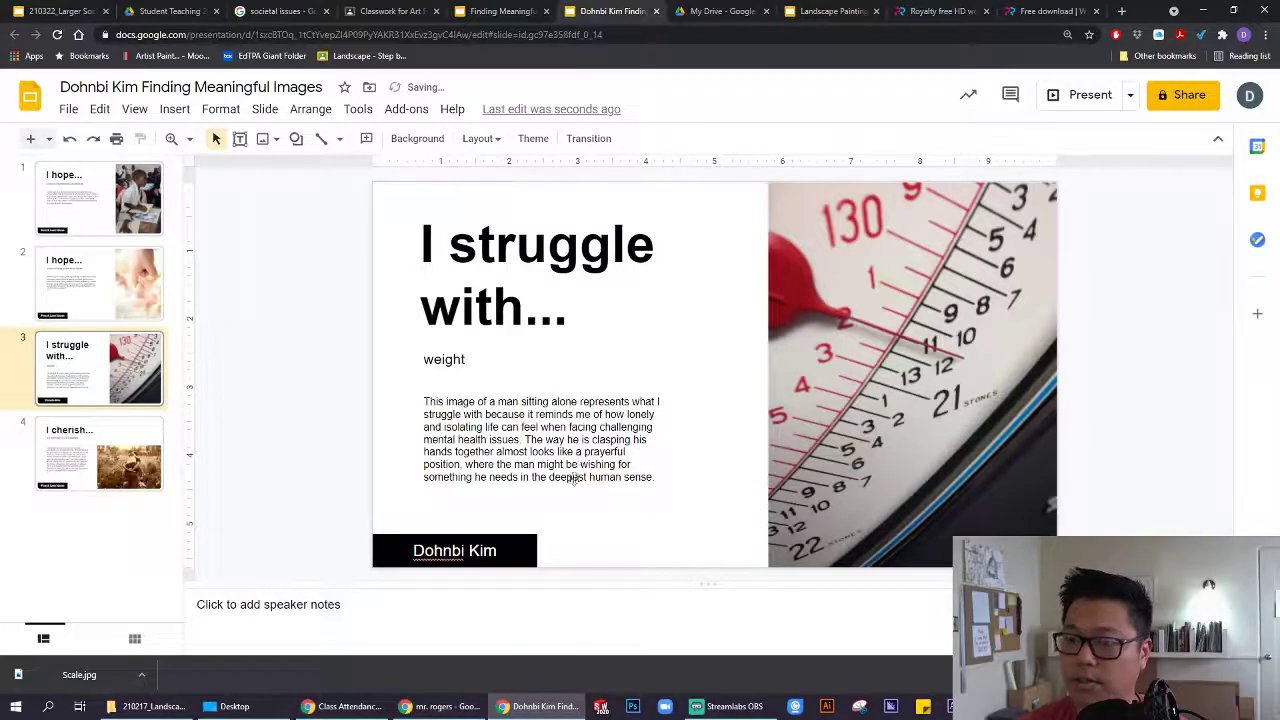
In the explanation, replace 'a man sitting alone' with 'a scale'.
left_click(578, 458)
left_click_drag(655, 478, 423, 400)
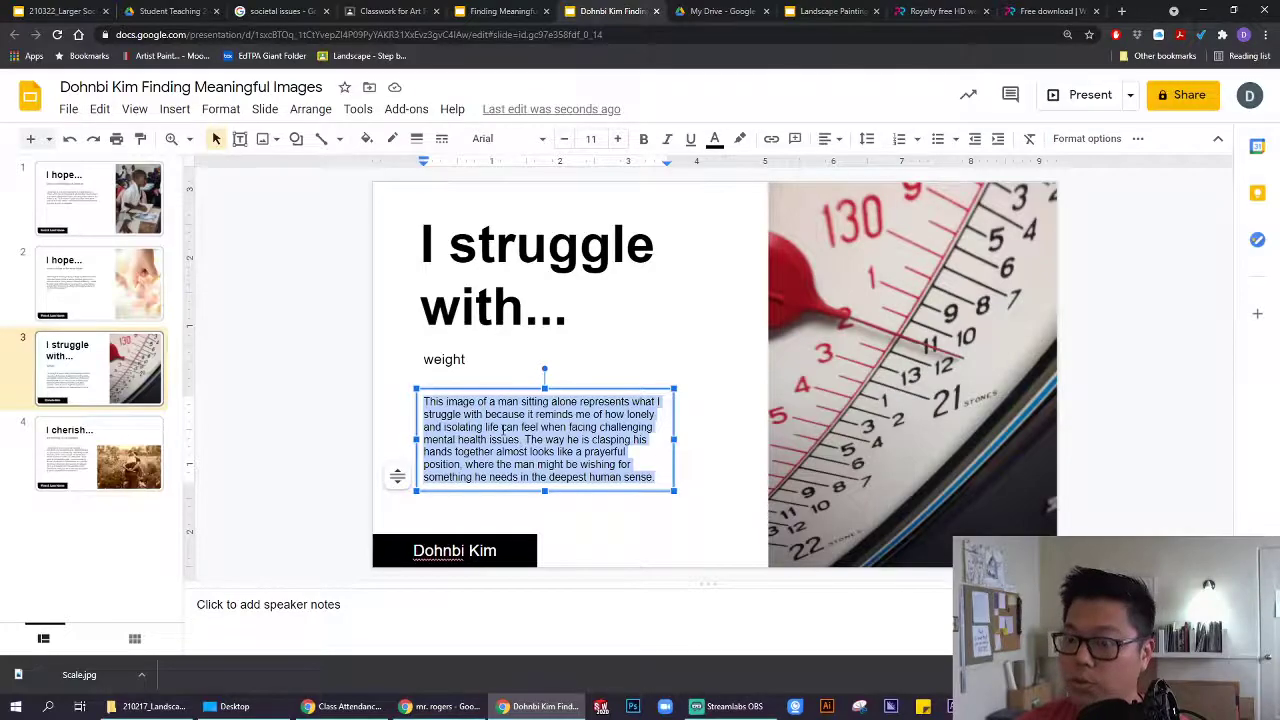
left_click(506, 427)
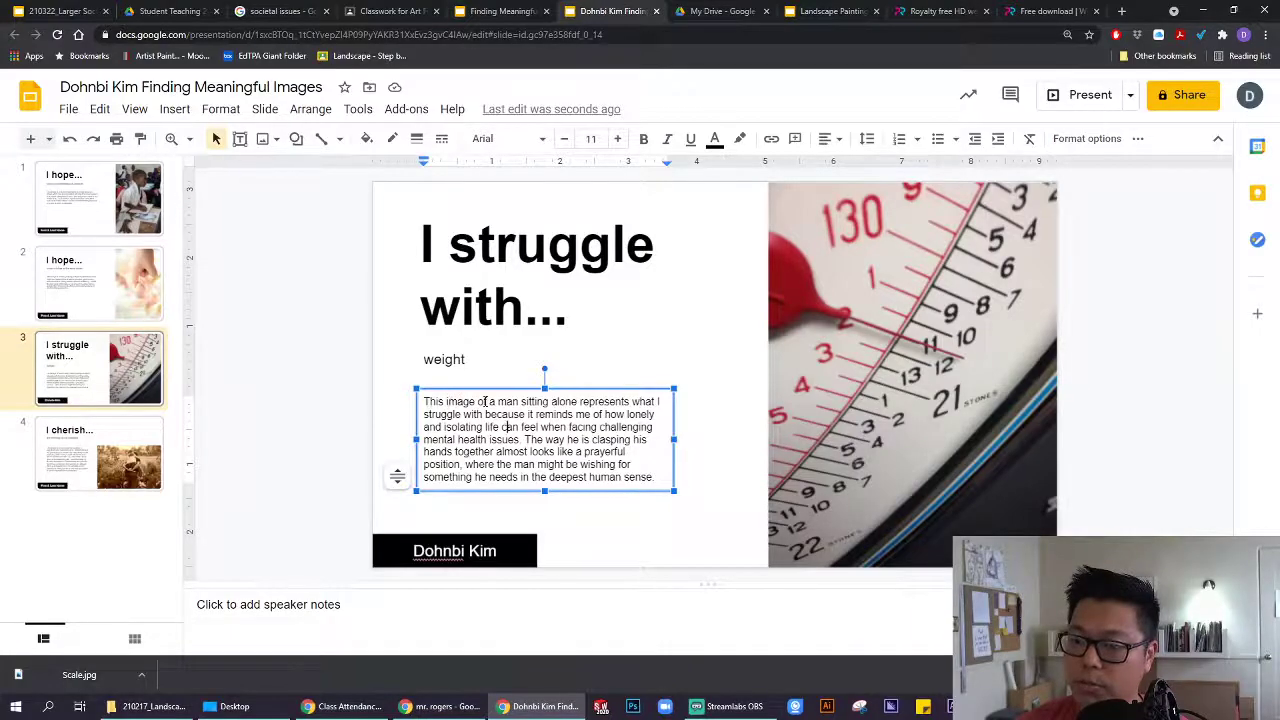
left_click_drag(489, 401, 576, 401)
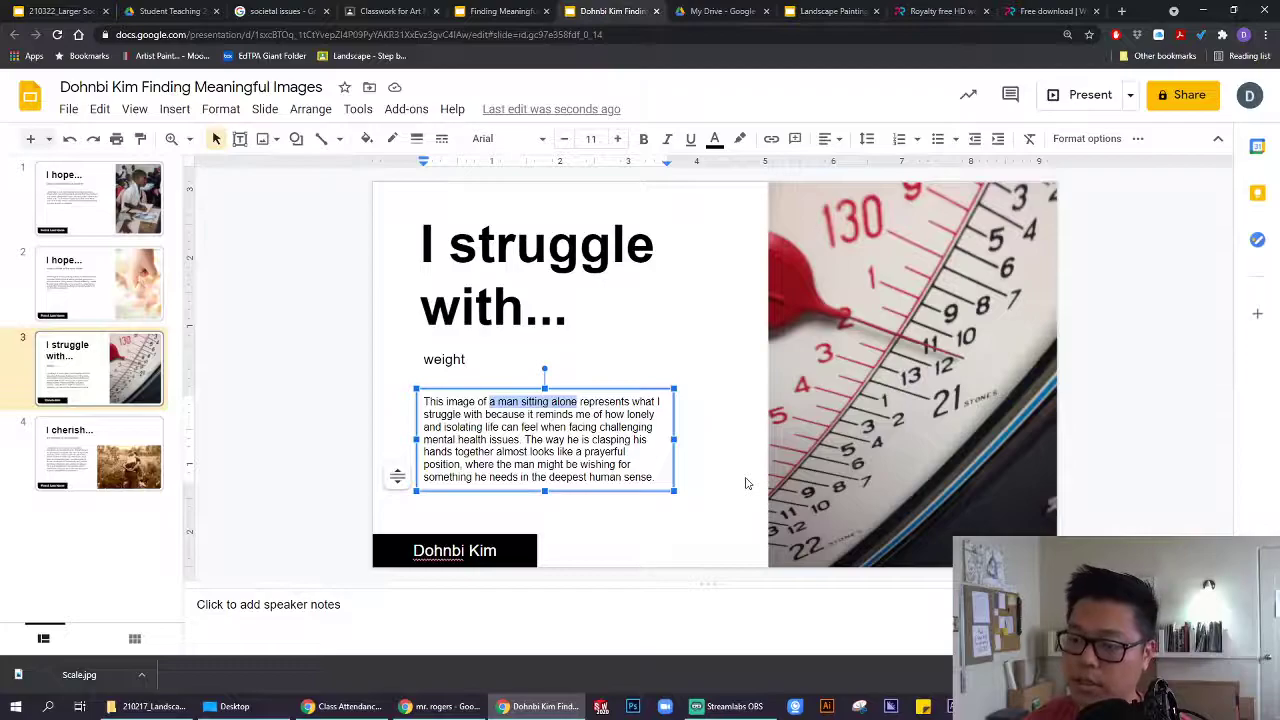
type("a scale")
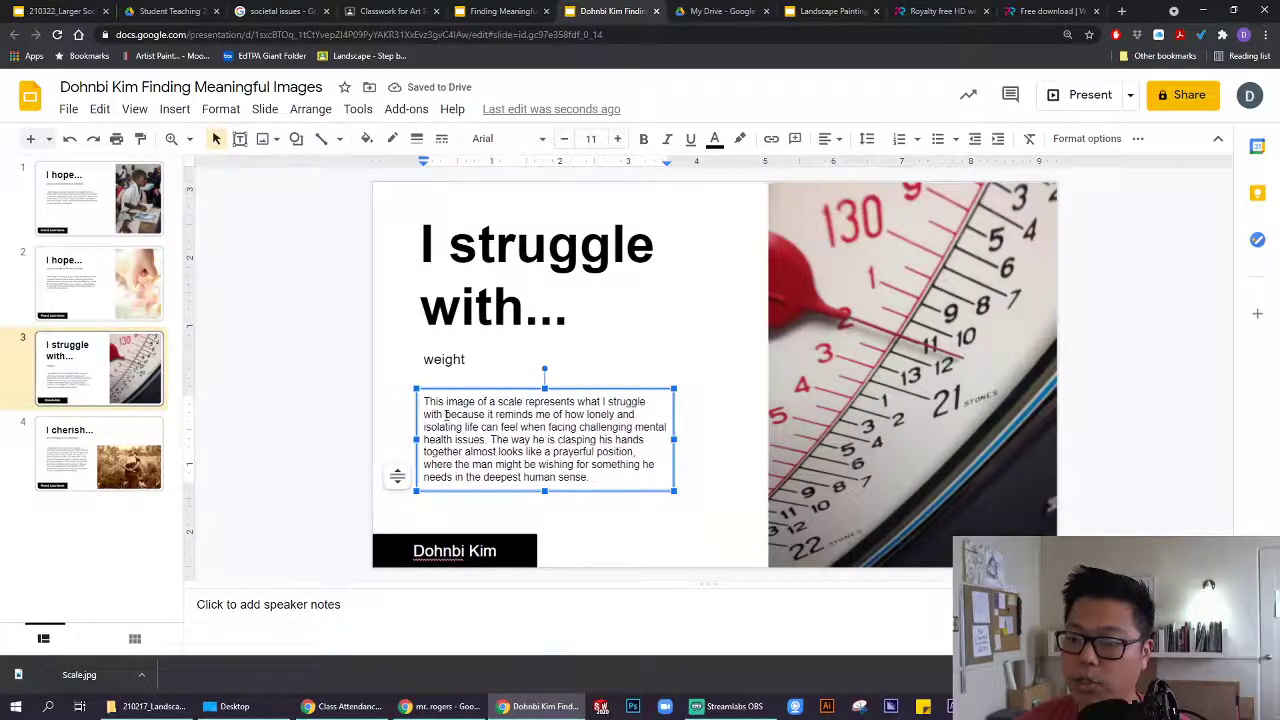
Delete the old description that follows 'because'.
left_click_drag(490, 414, 590, 477)
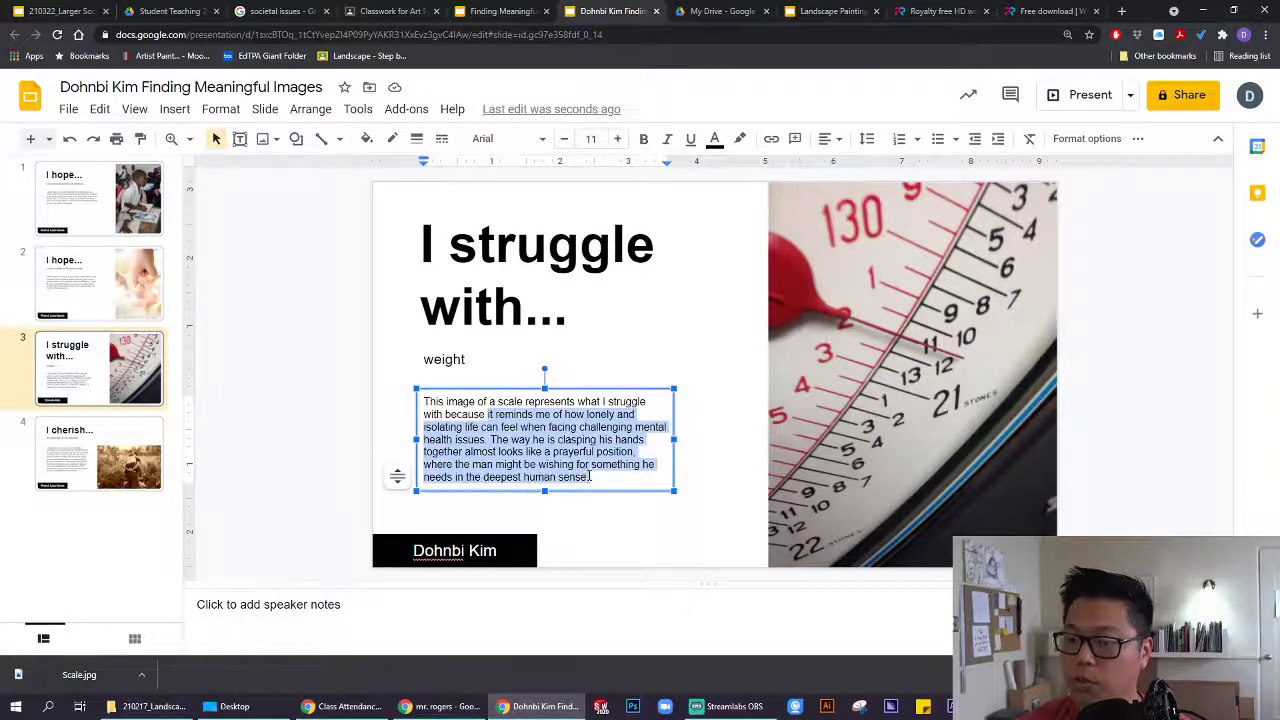
key("BackSpace")
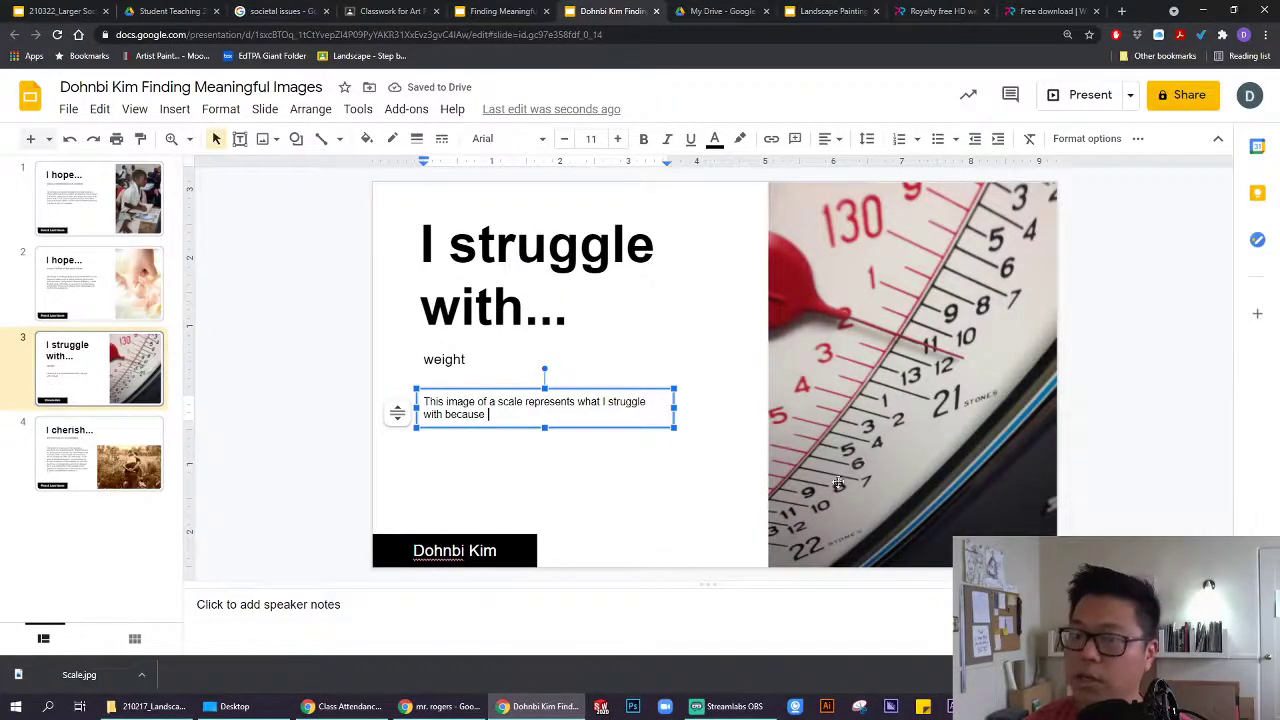
left_click(843, 366)
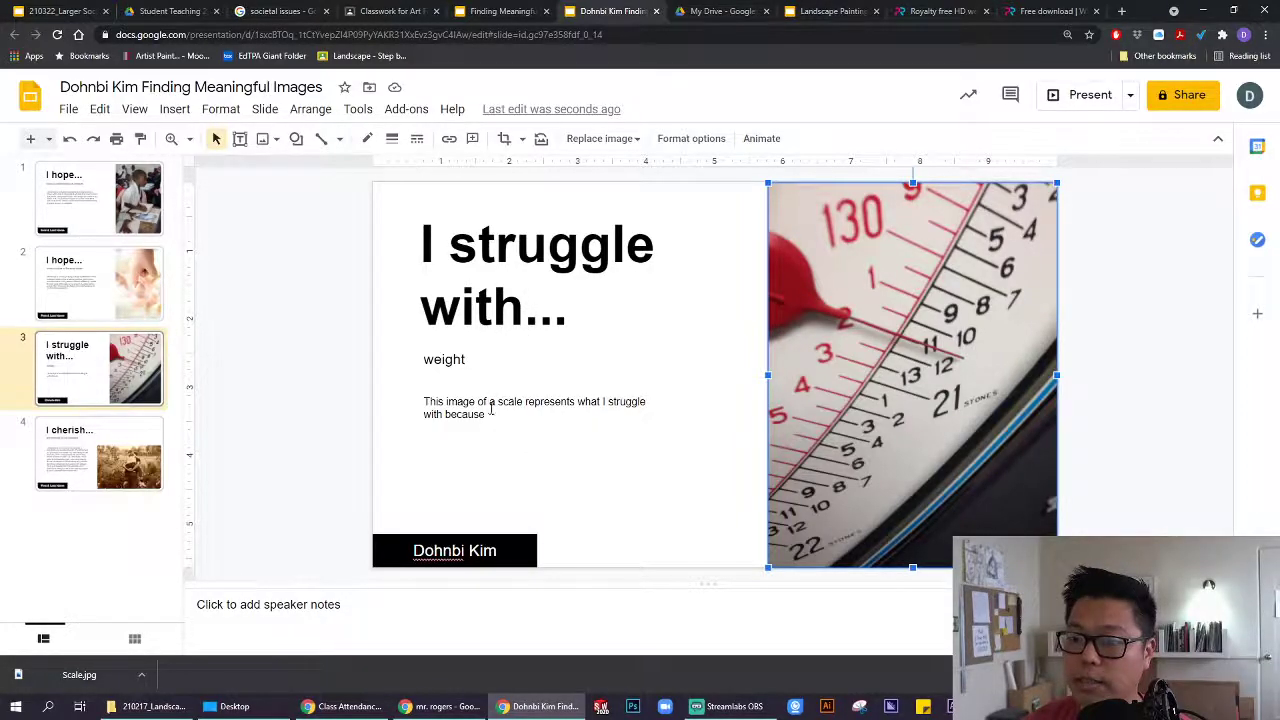
After 'because', add 'it reminds me of how difficult it is to stay positive when stepping on the scale in the morning.' and widen the text box.
left_click(487, 414)
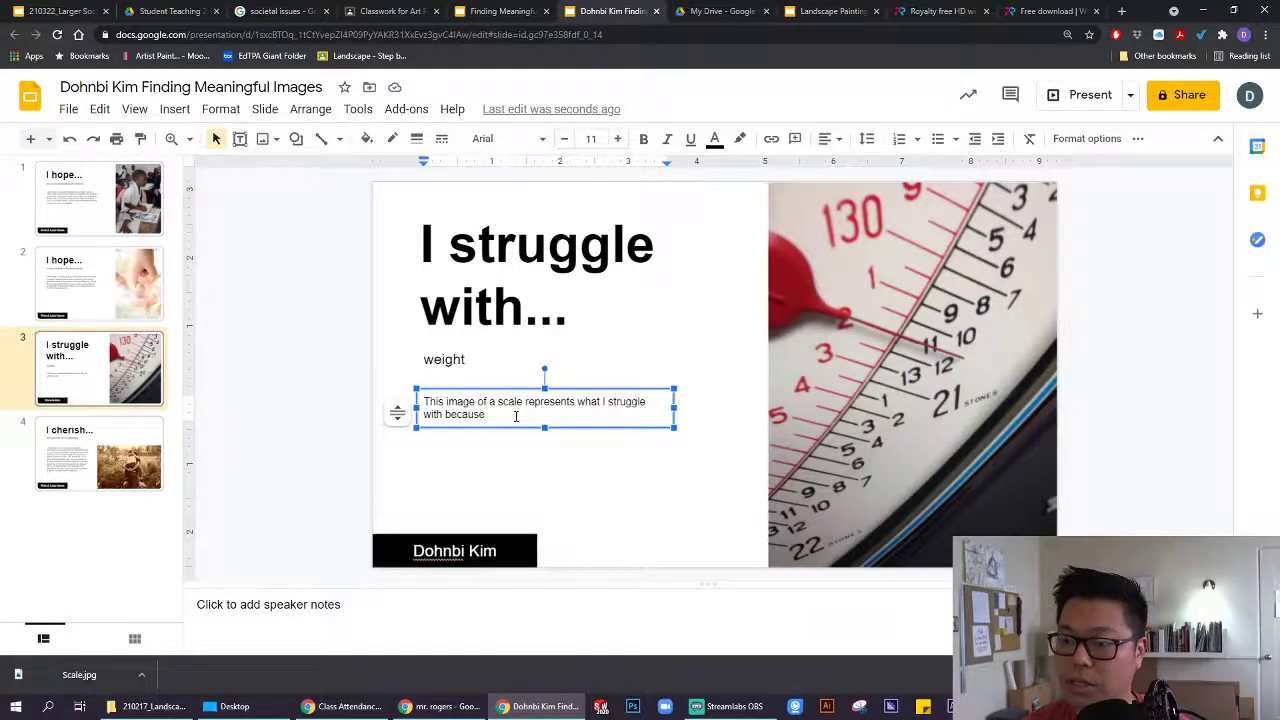
type("the nu")
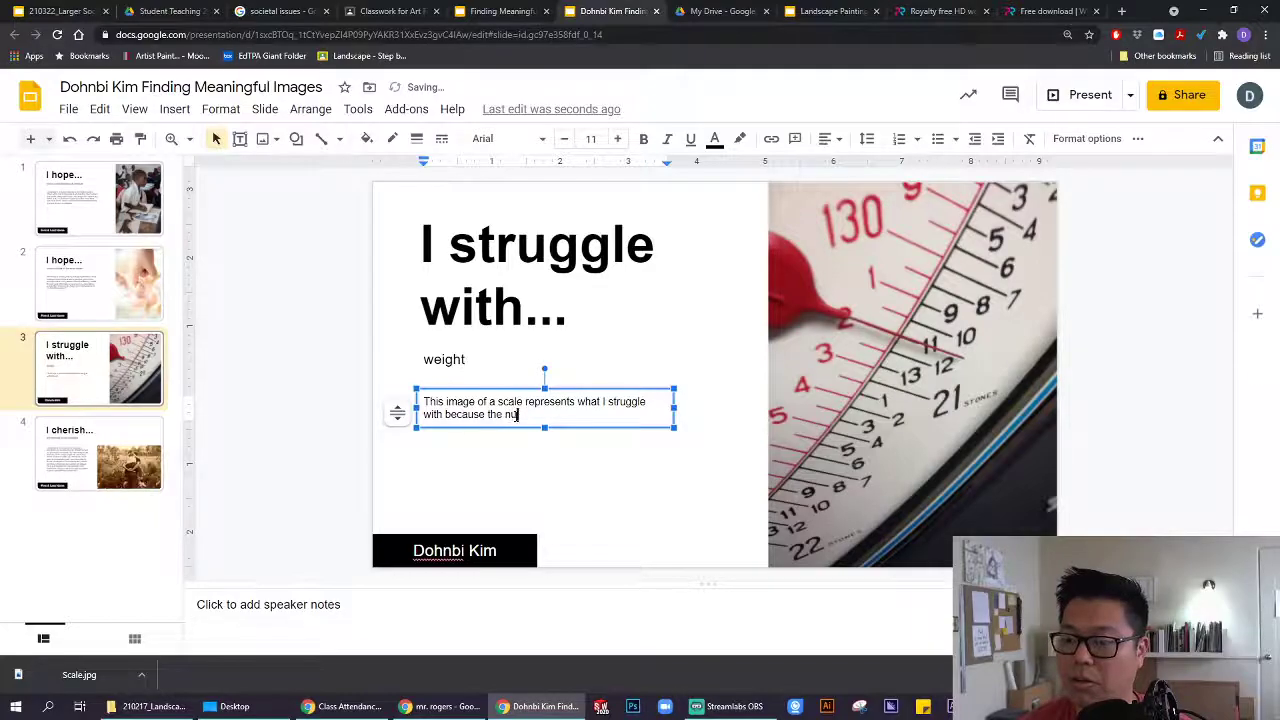
key("BackSpace")
key("BackSpace")
key("BackSpace")
key("BackSpace")
key("BackSpace")
key("BackSpace")
key("BackSpace")
key("BackSpace")
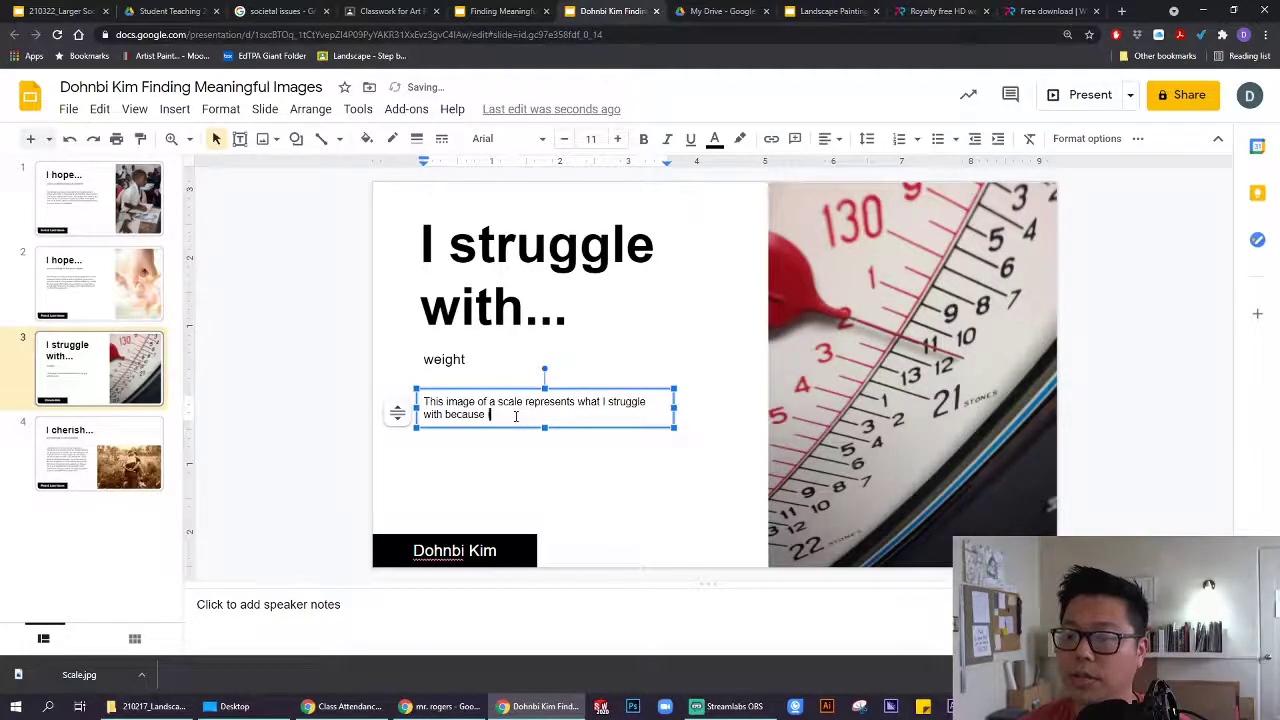
type("it reminds me of ")
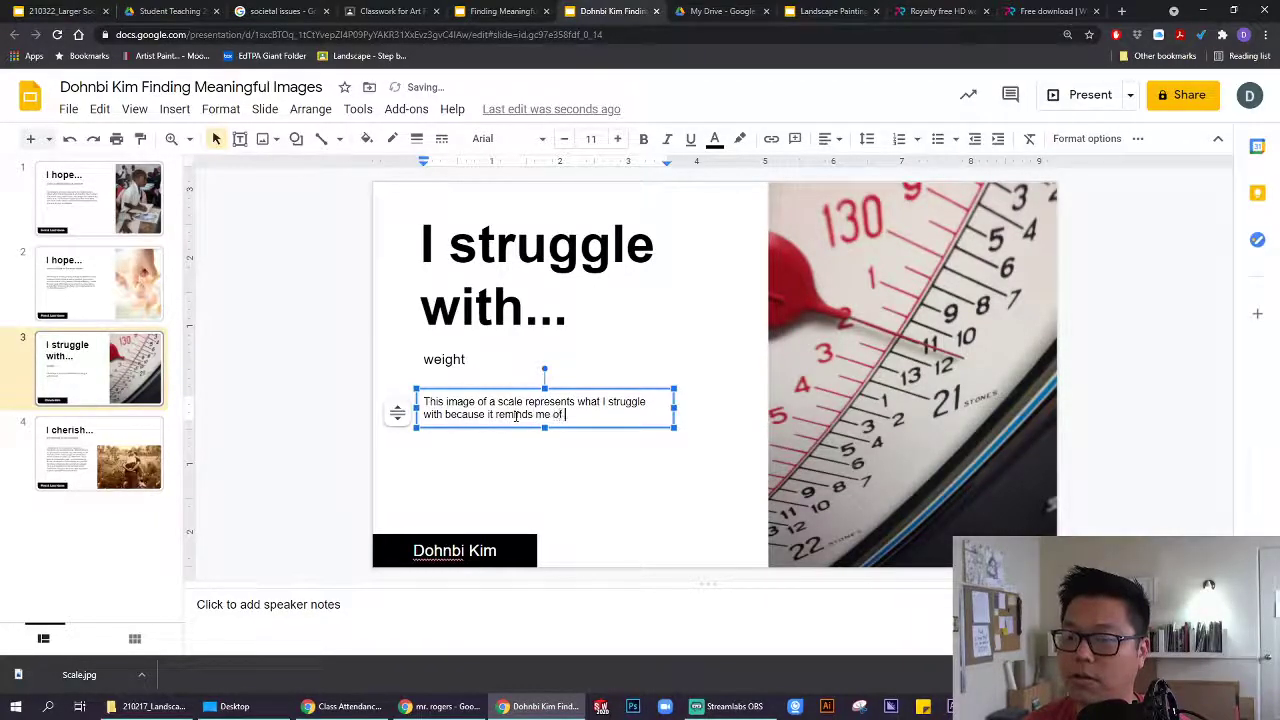
type("how difficu")
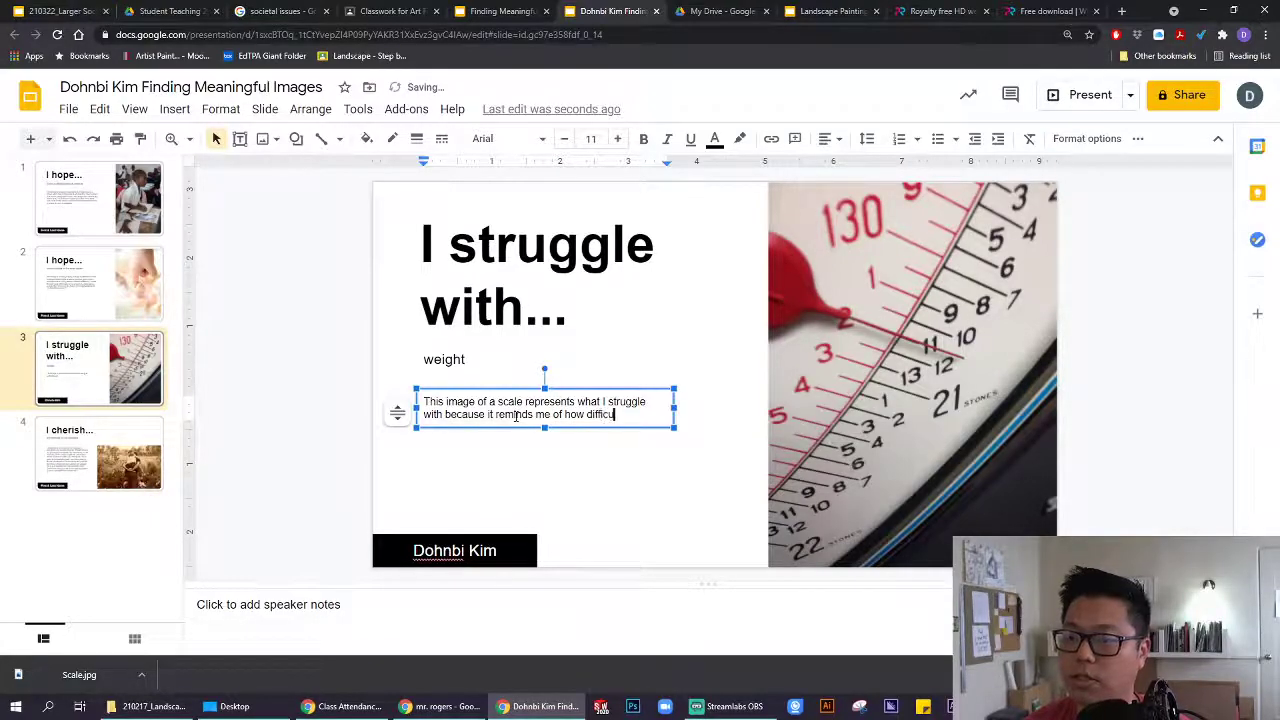
type("lt it i")
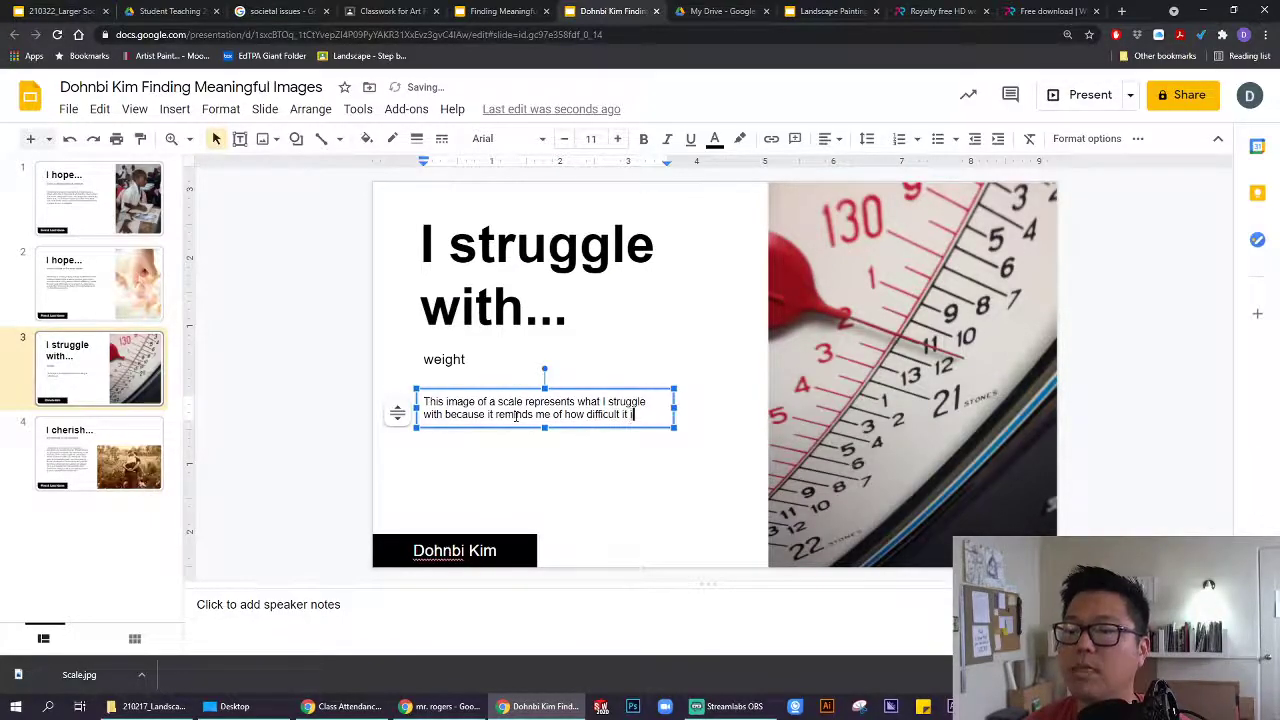
type("s to")
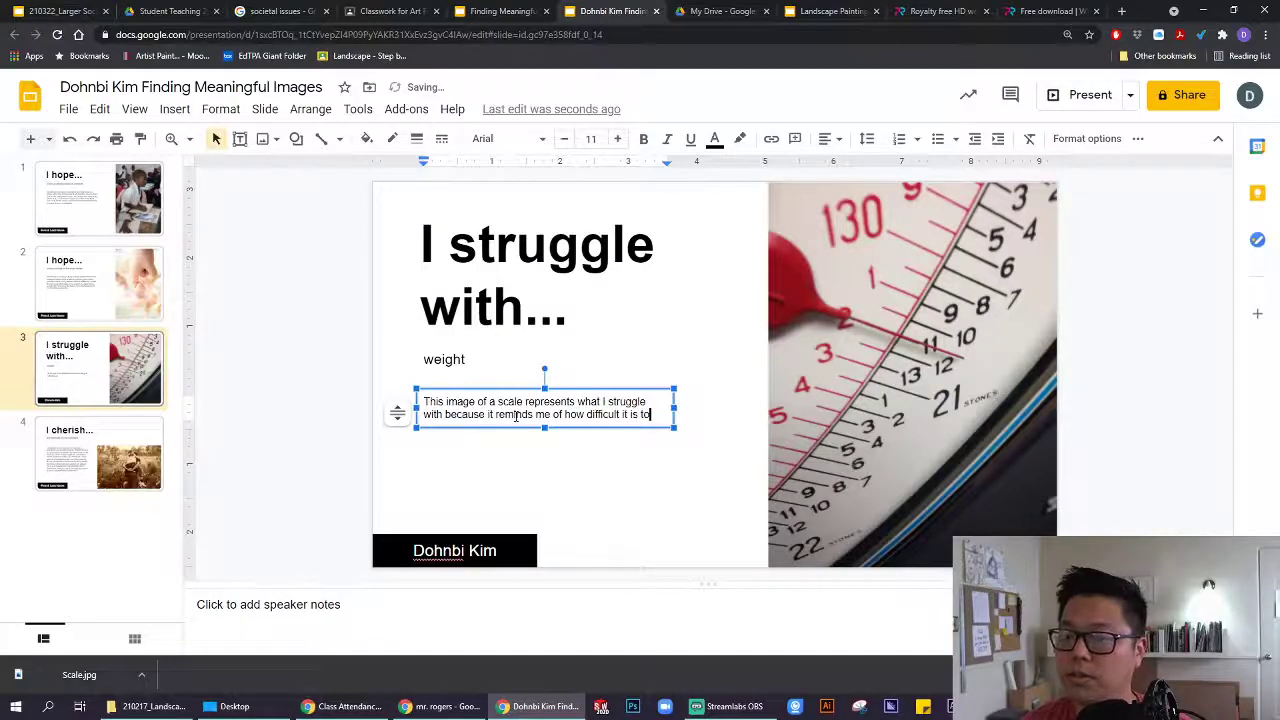
type(" stay")
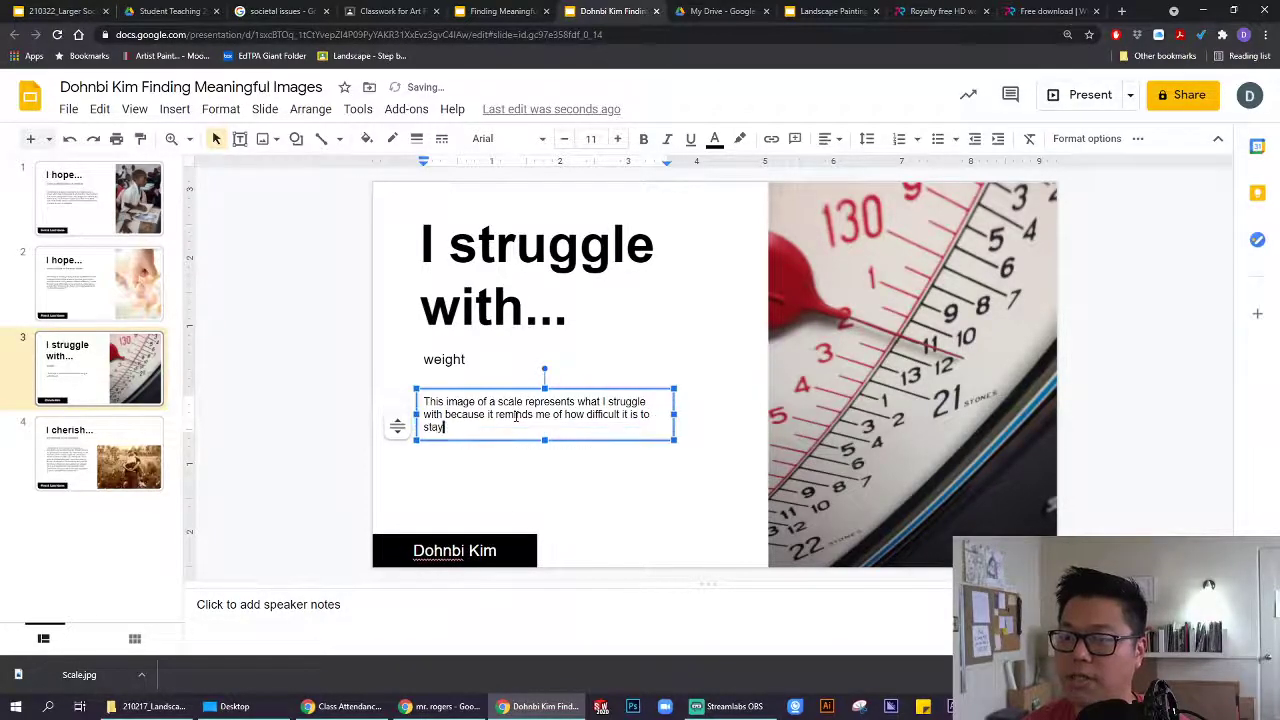
type(" positive w")
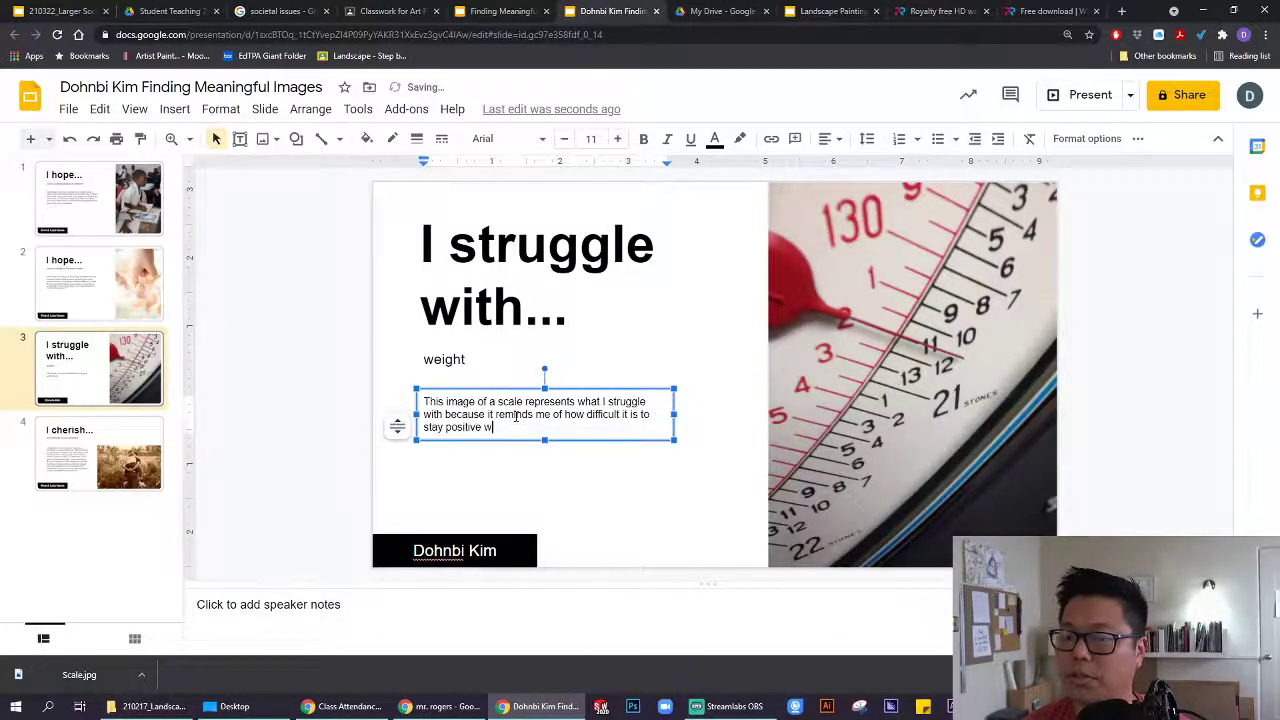
type("hen s")
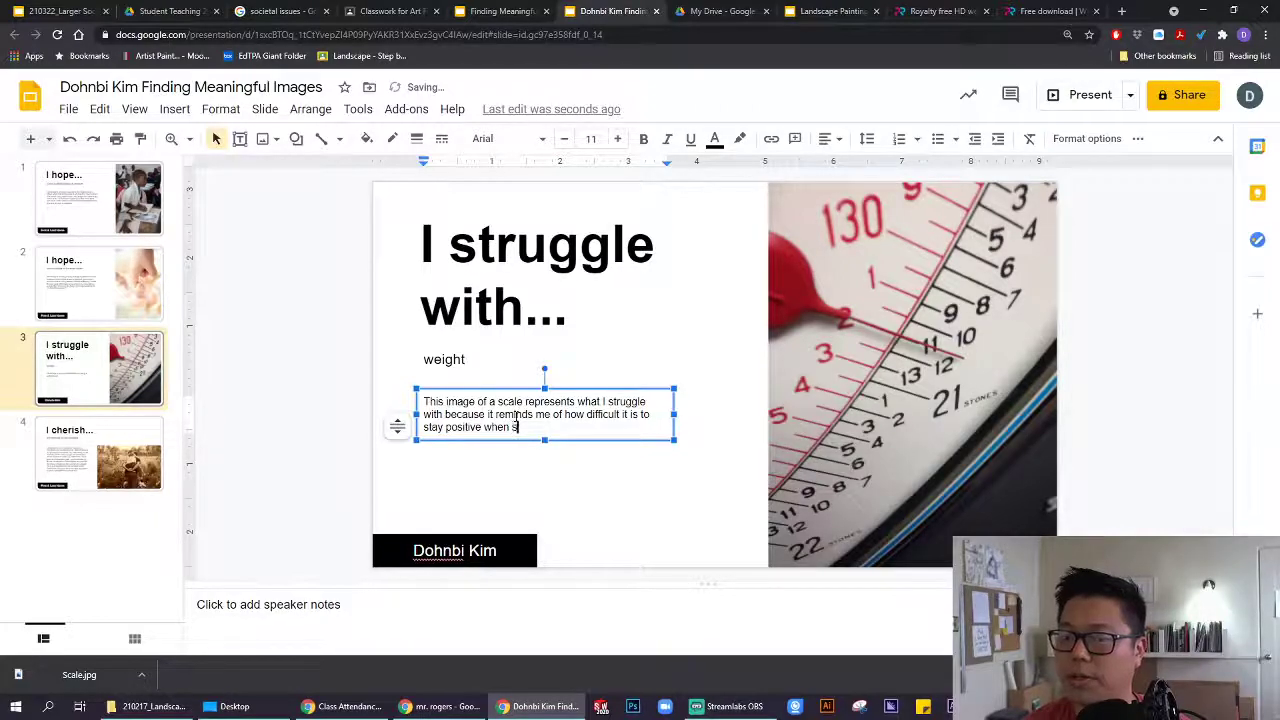
type("tepping on the scale in th")
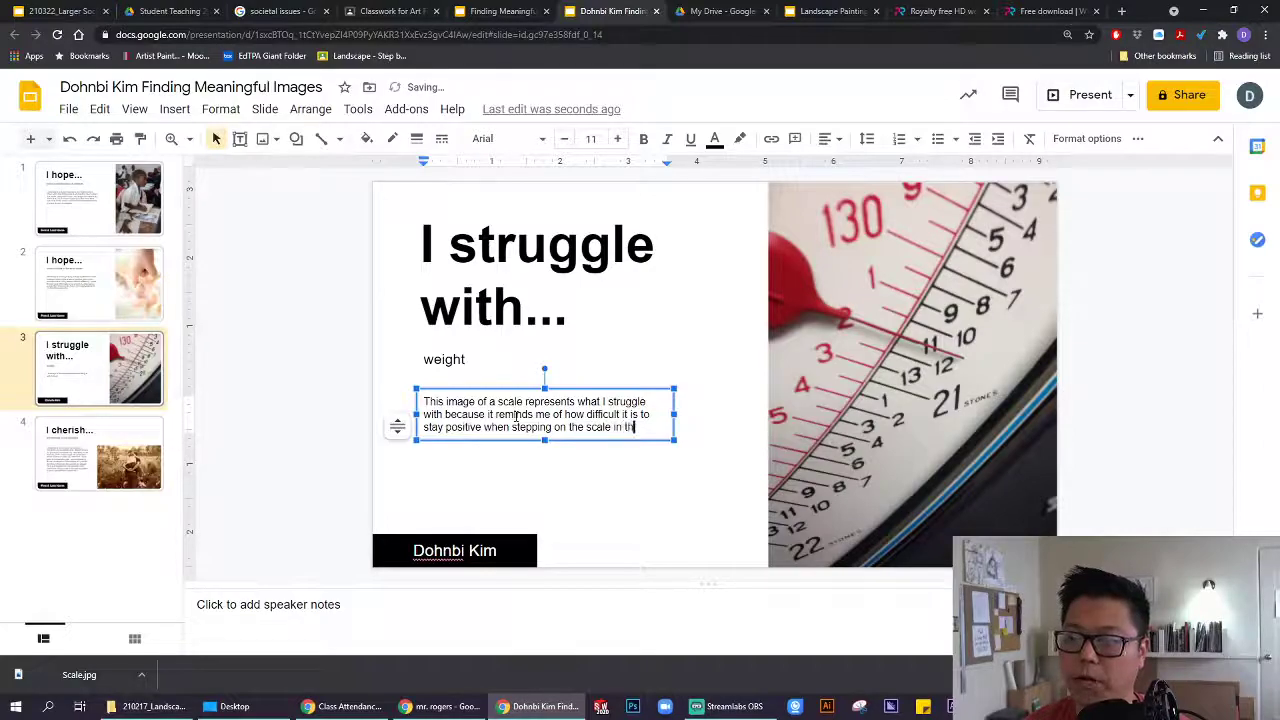
type("e morning")
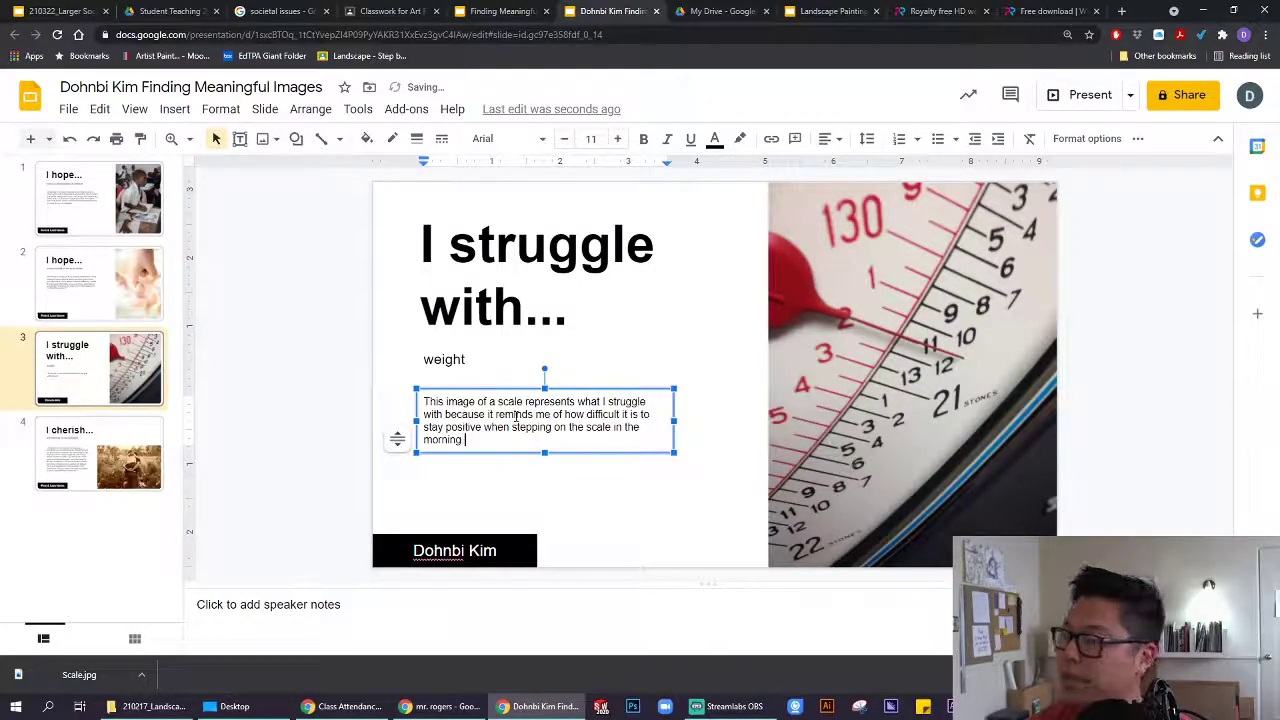
key("BackSpace")
type(".")
left_click_drag(675, 452, 679, 485)
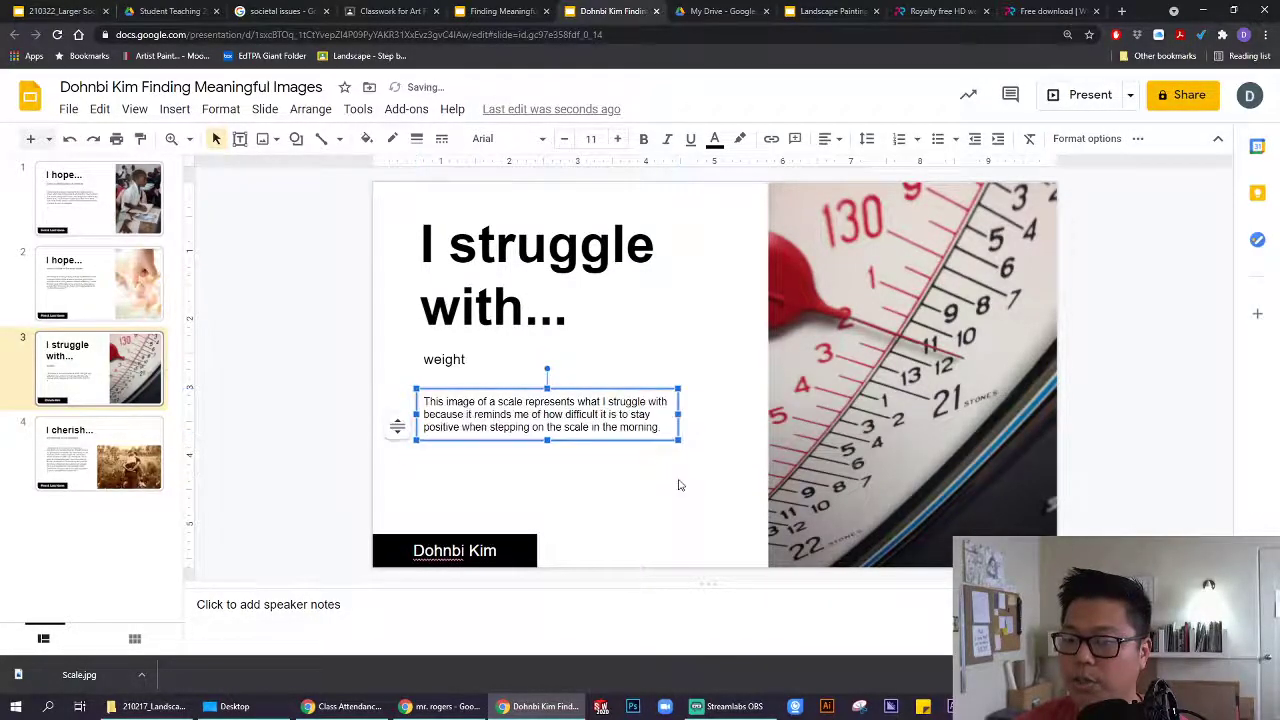
left_click(660, 428)
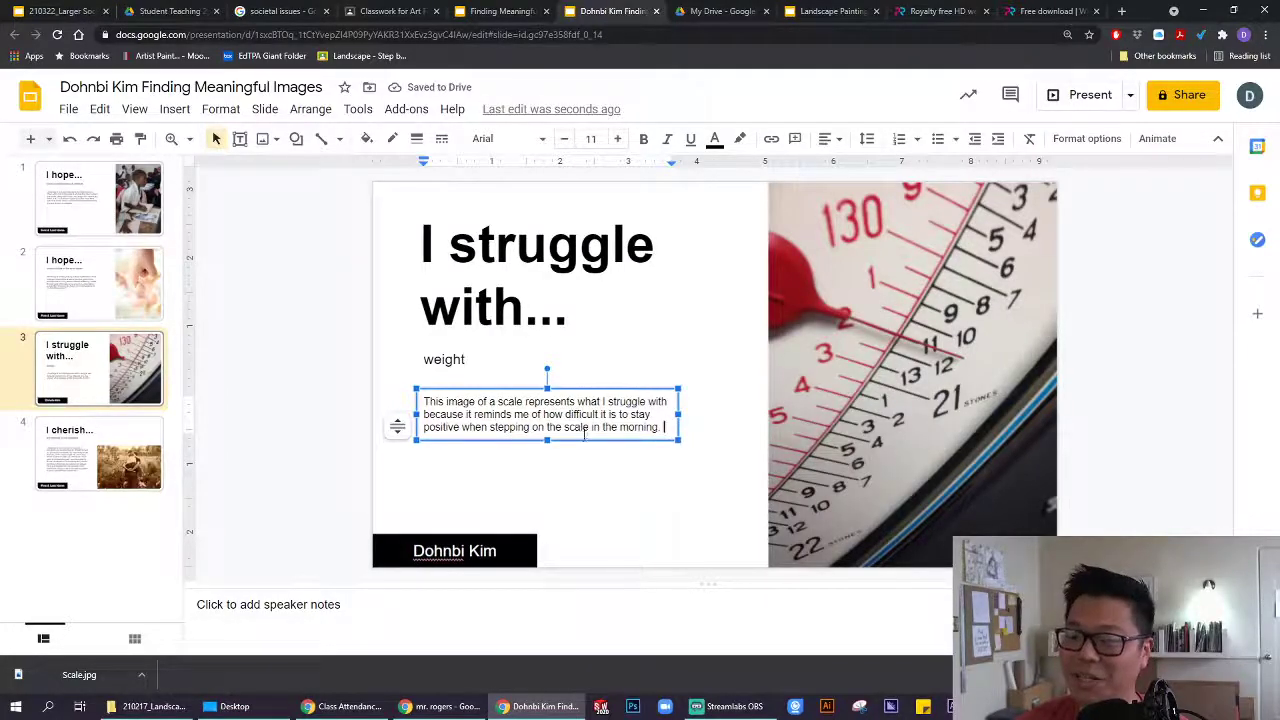
left_click(623, 462)
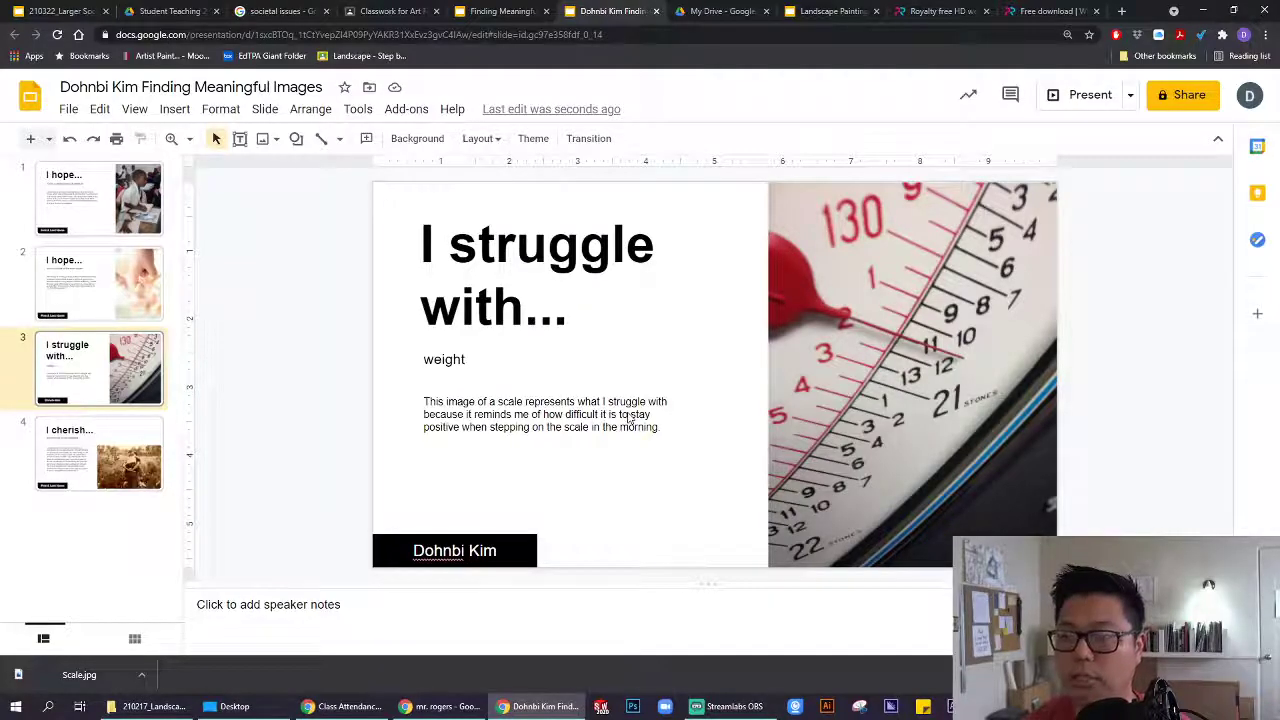
left_click(848, 290)
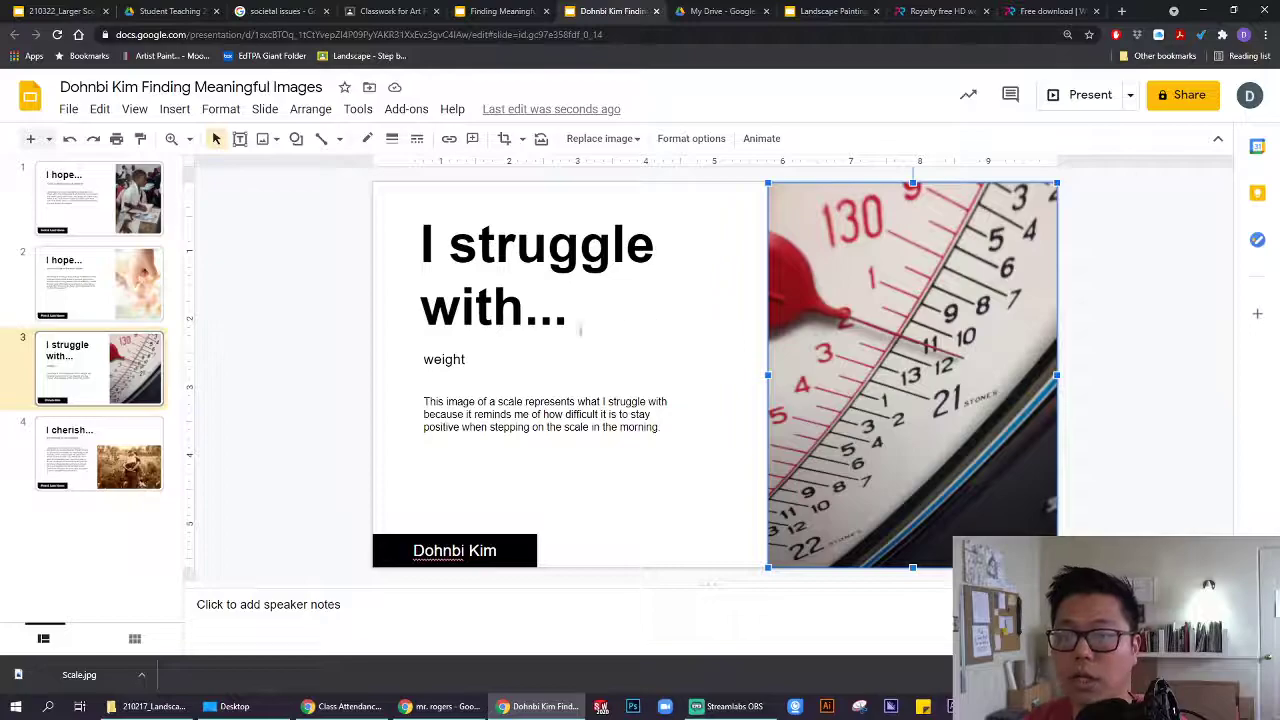
left_click(470, 362)
left_click(500, 401)
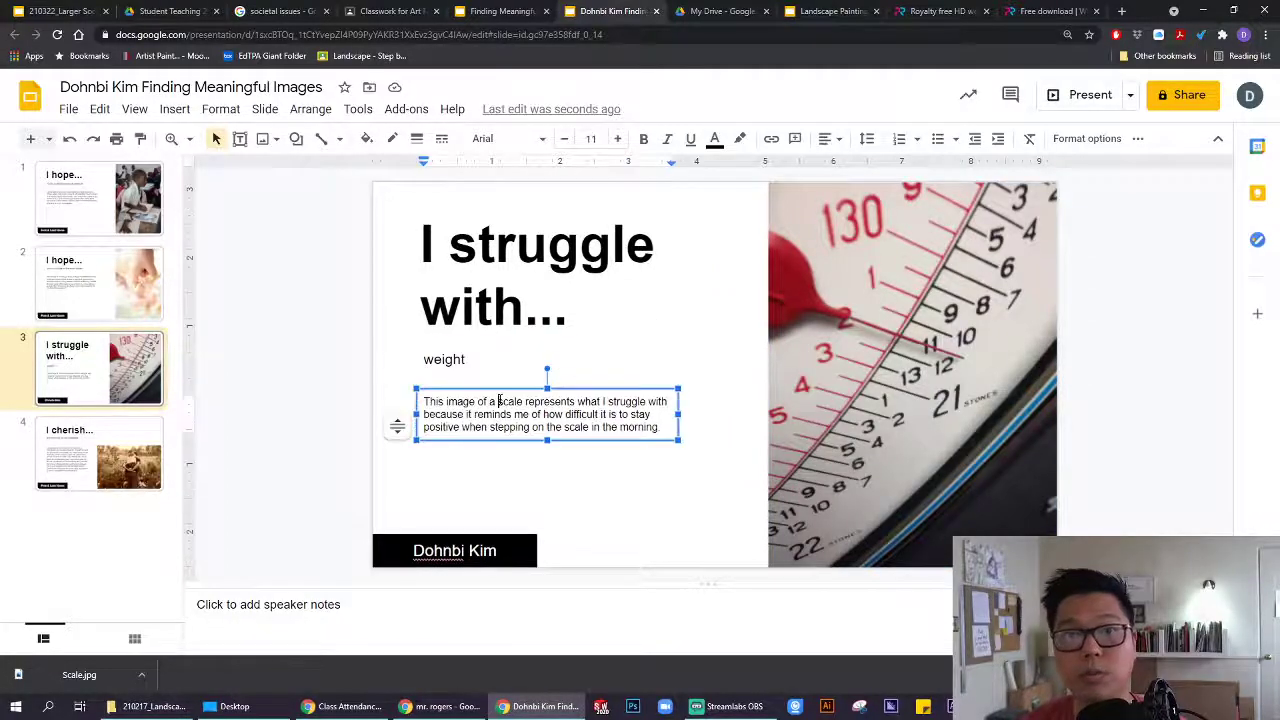